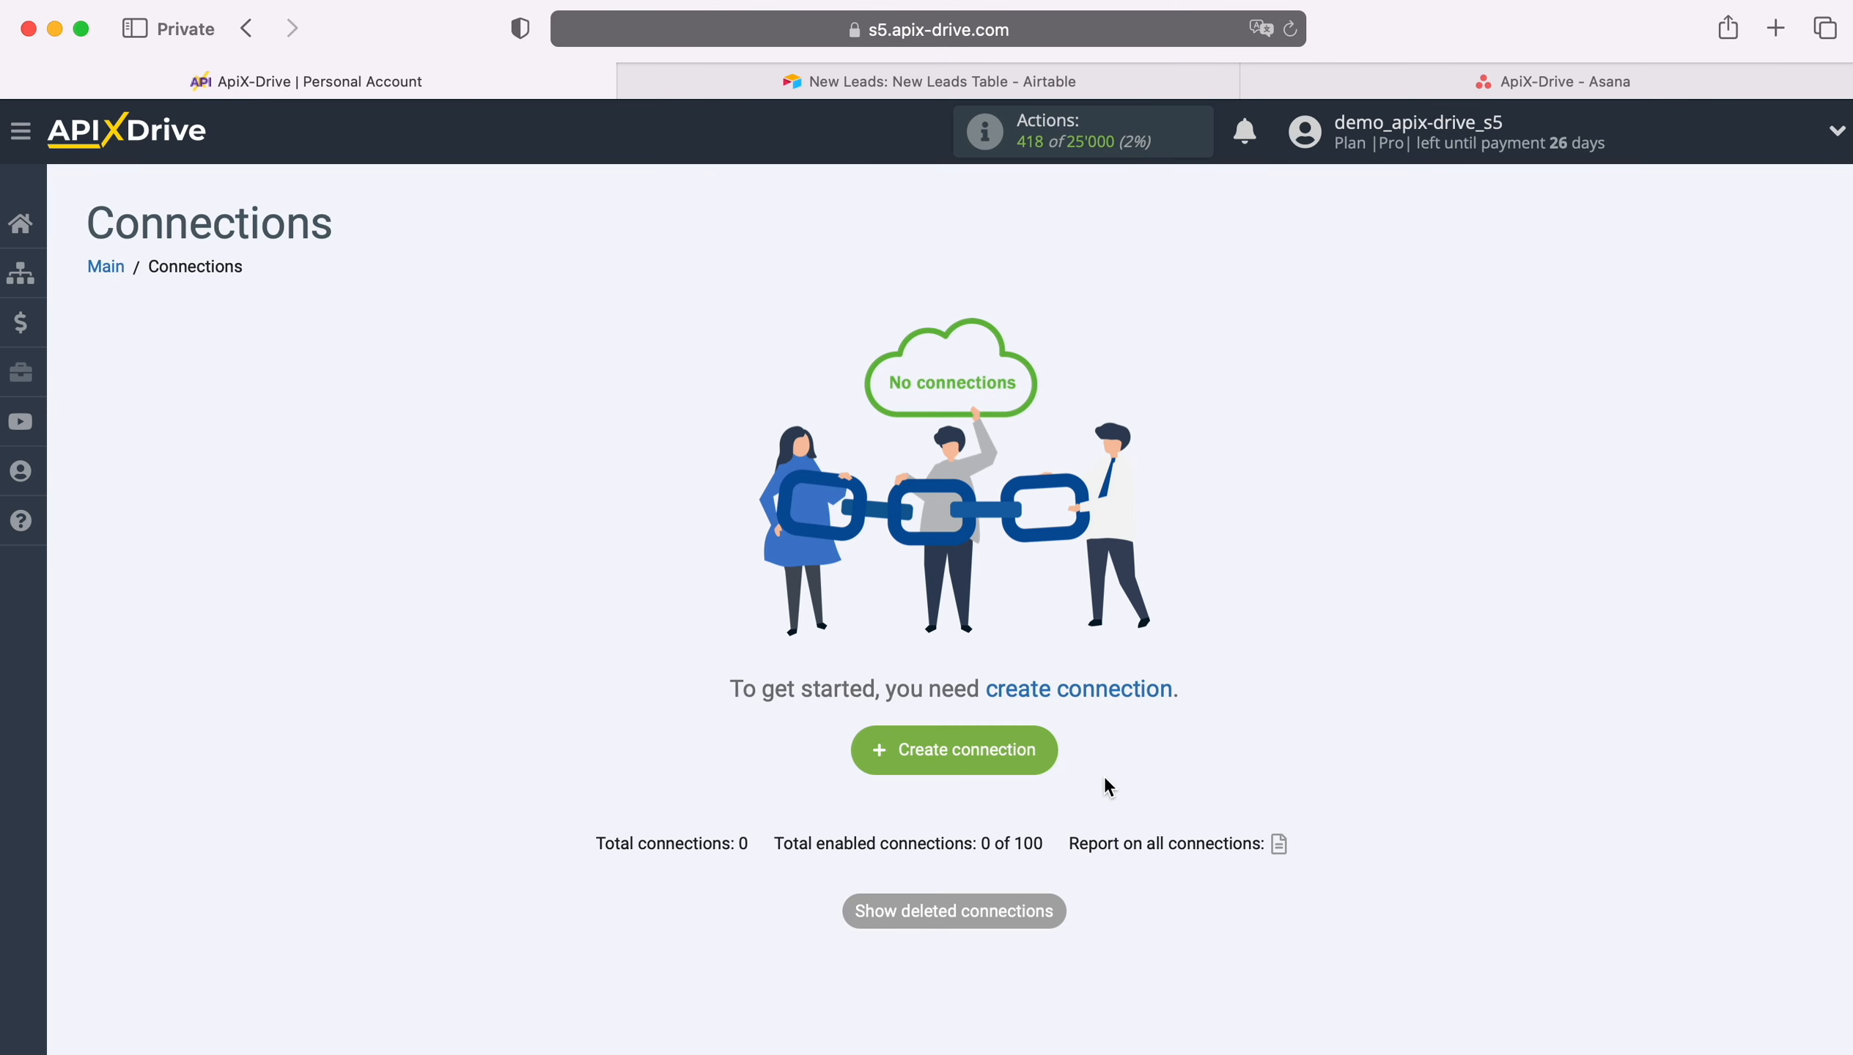
# Step: Create a new connection and choose Airtable as the data source system
pyautogui.click(1044, 757)
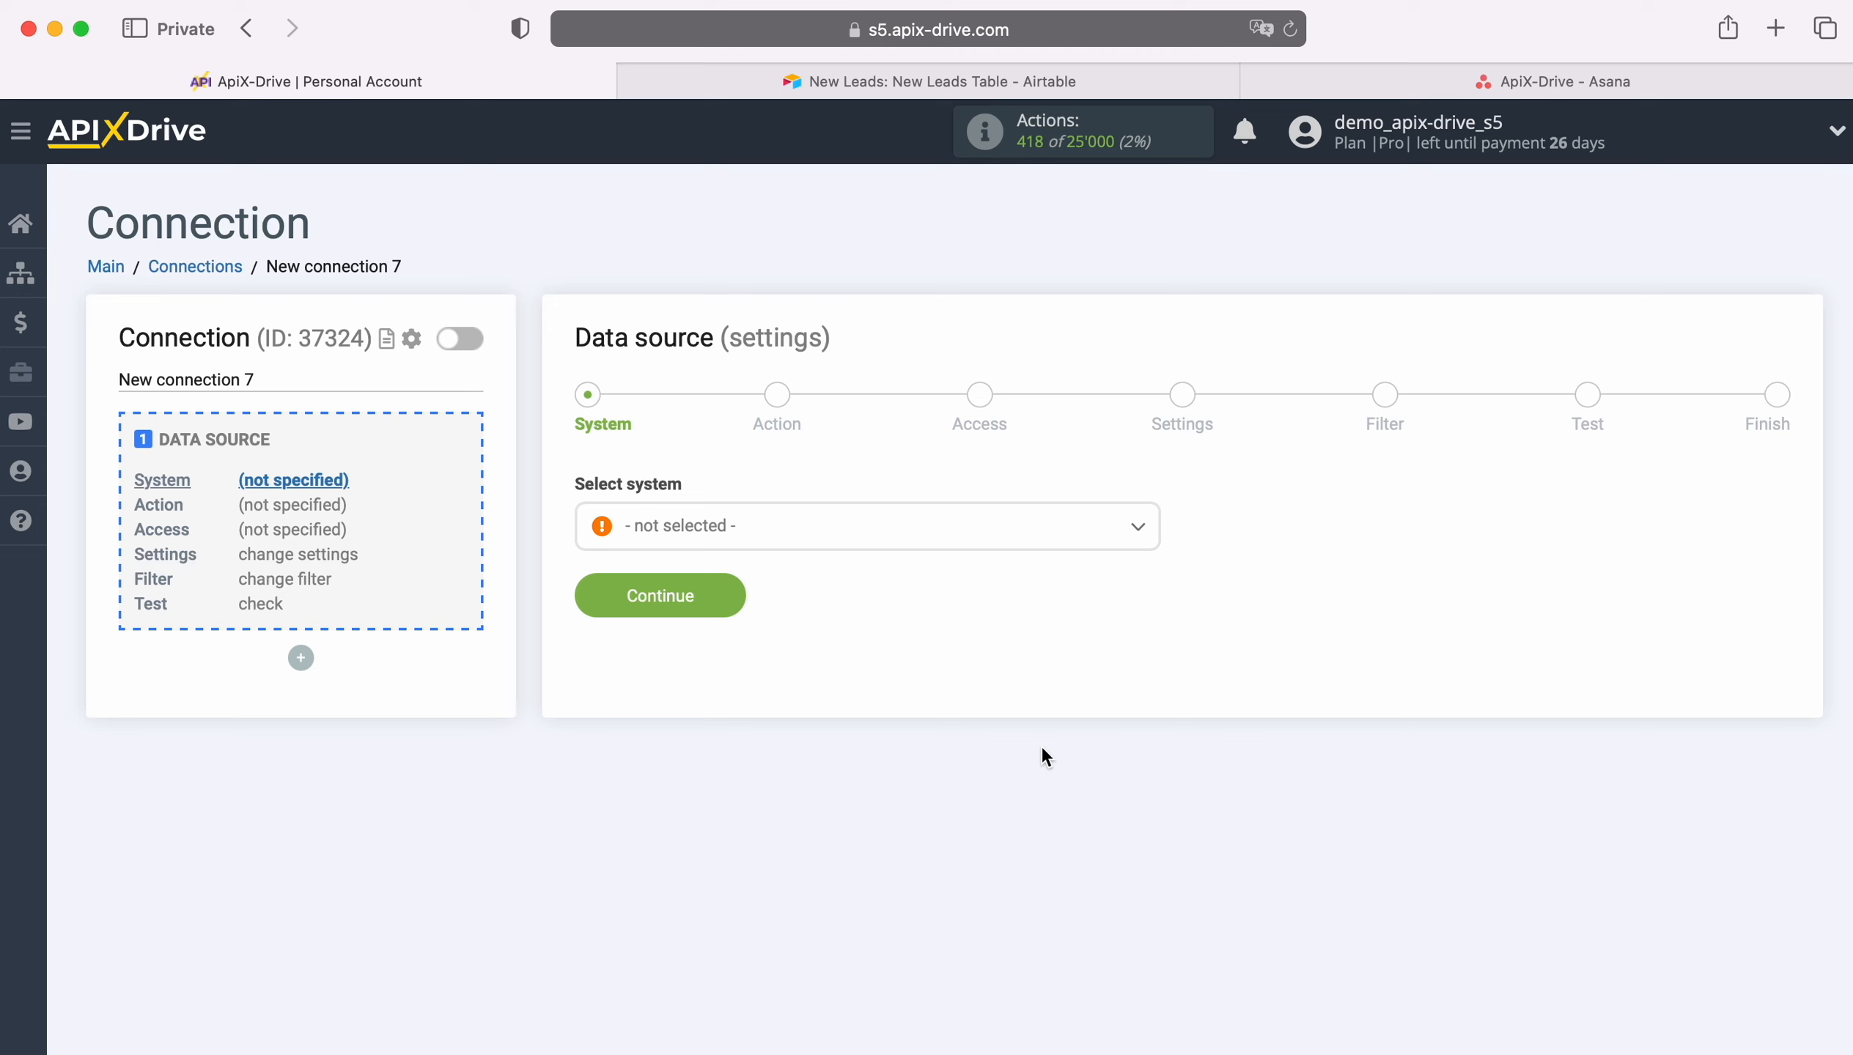
pyautogui.click(806, 535)
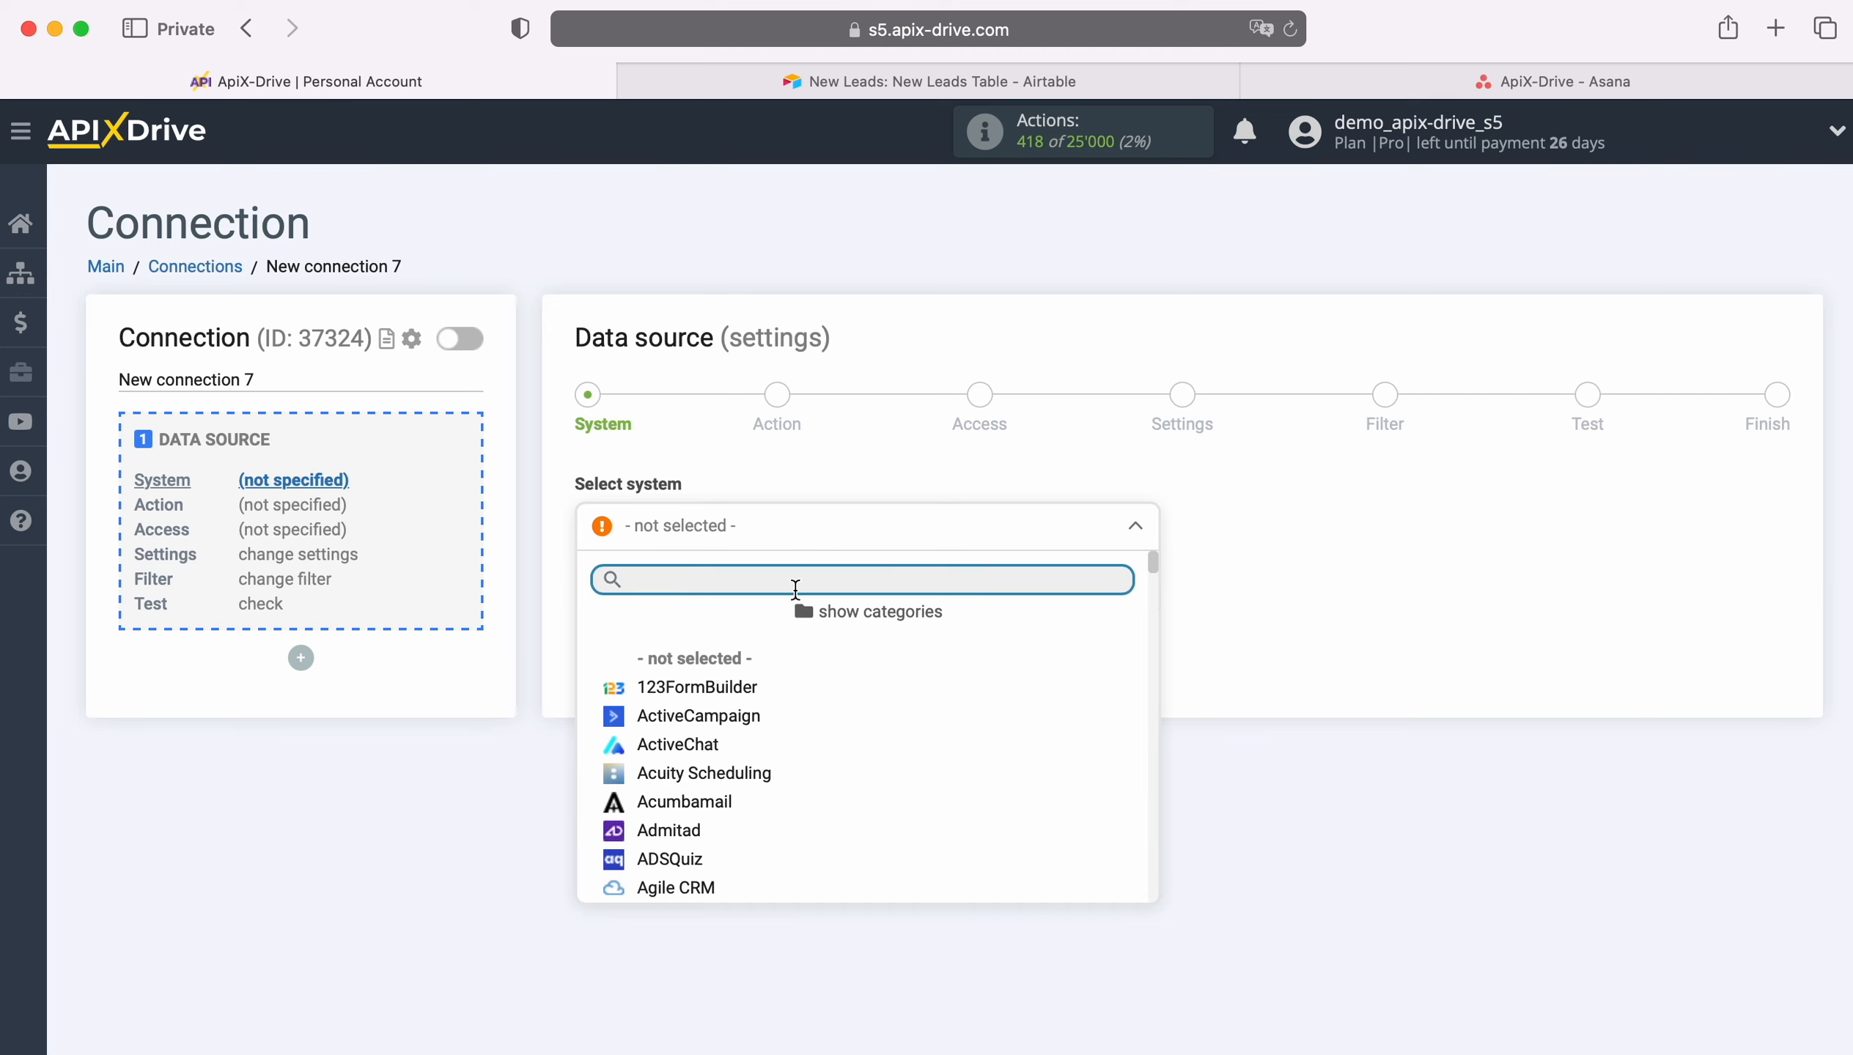
pyautogui.scroll(-1, 845, 662)
pyautogui.scroll(-3, 879, 708)
pyautogui.click(684, 747)
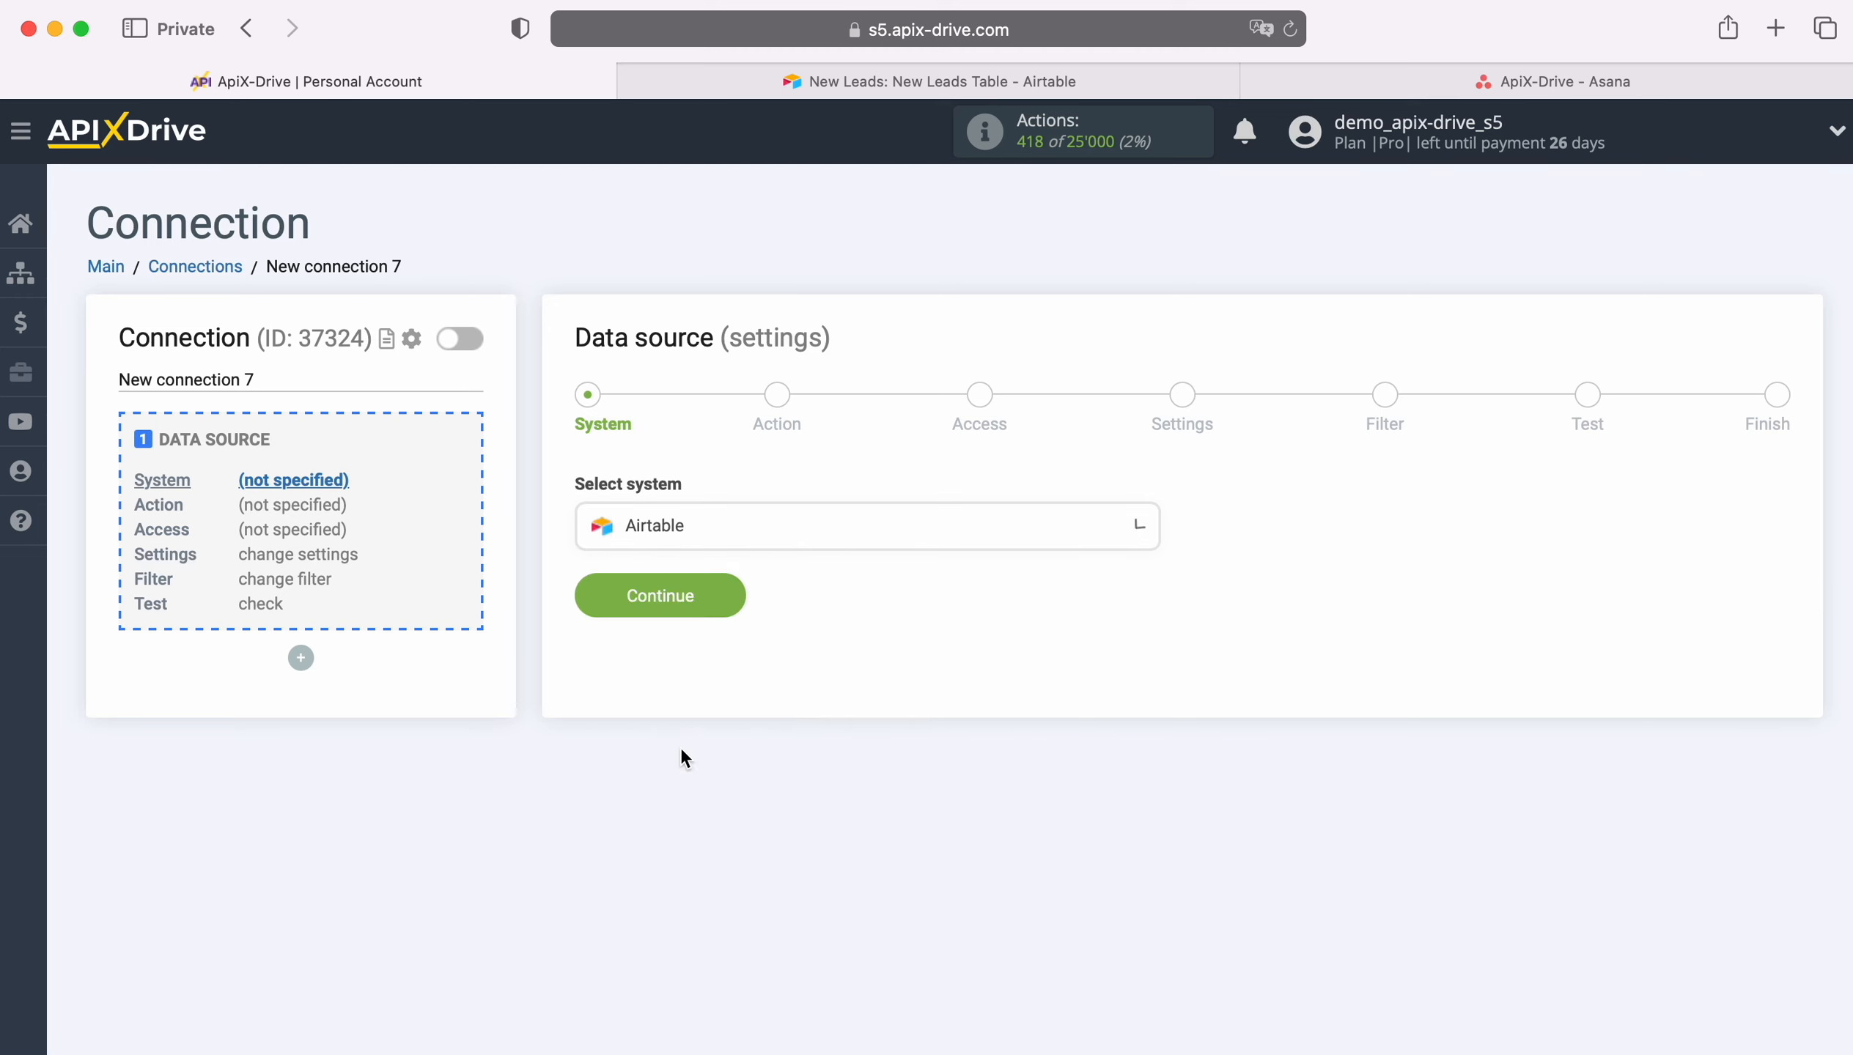
pyautogui.click(719, 614)
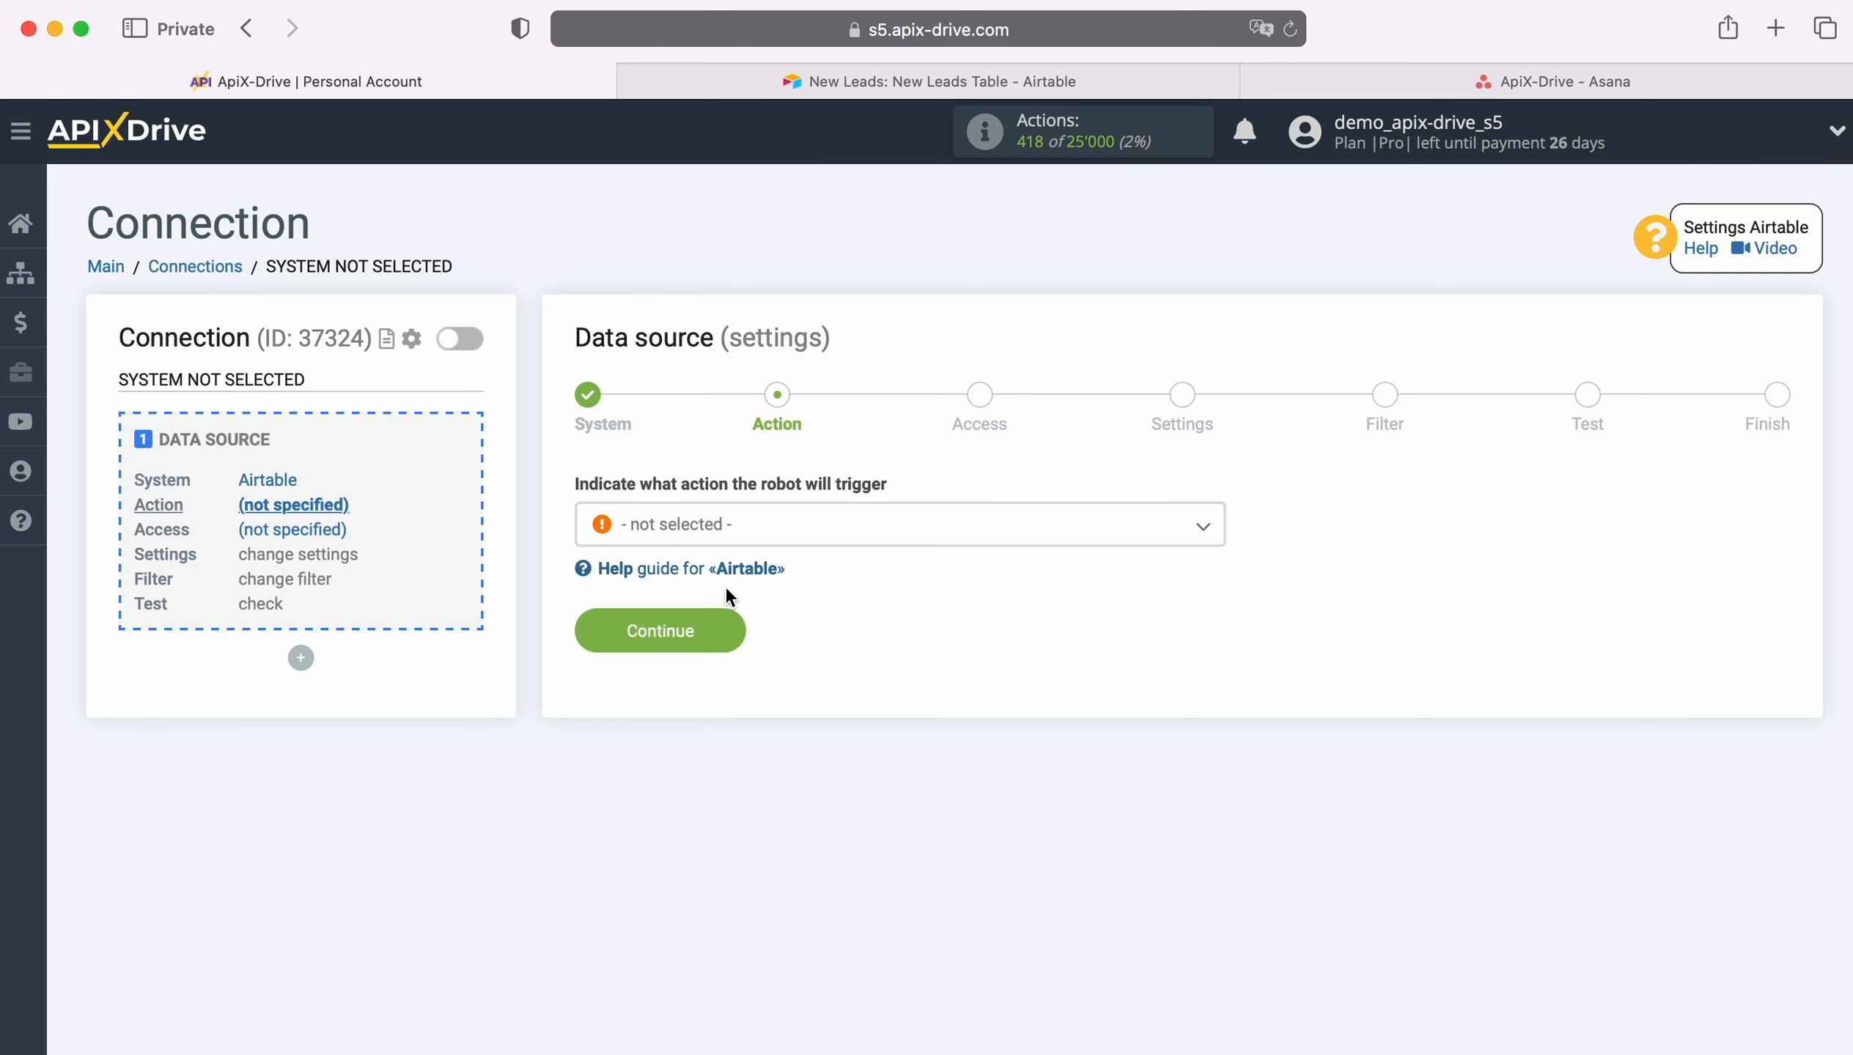
# Step: Set the source action to Get ROWS (new)
pyautogui.click(850, 536)
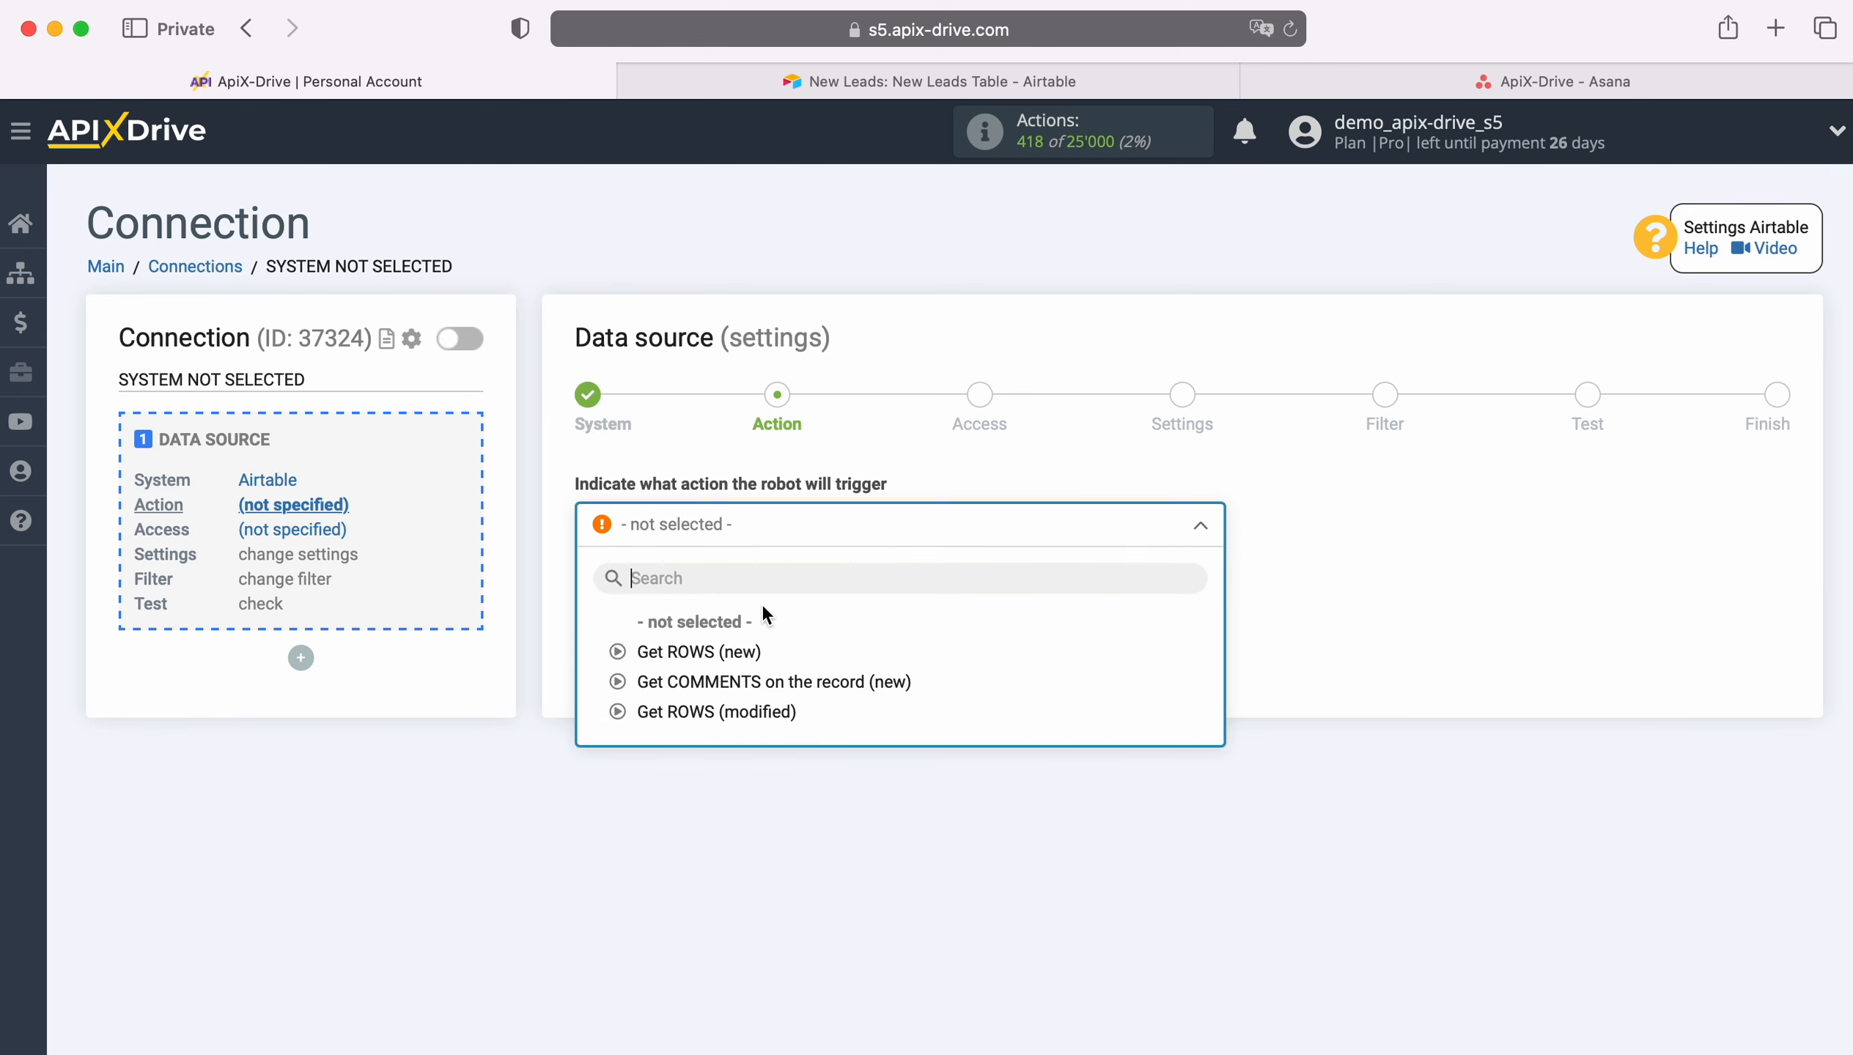
pyautogui.click(729, 651)
pyautogui.click(728, 630)
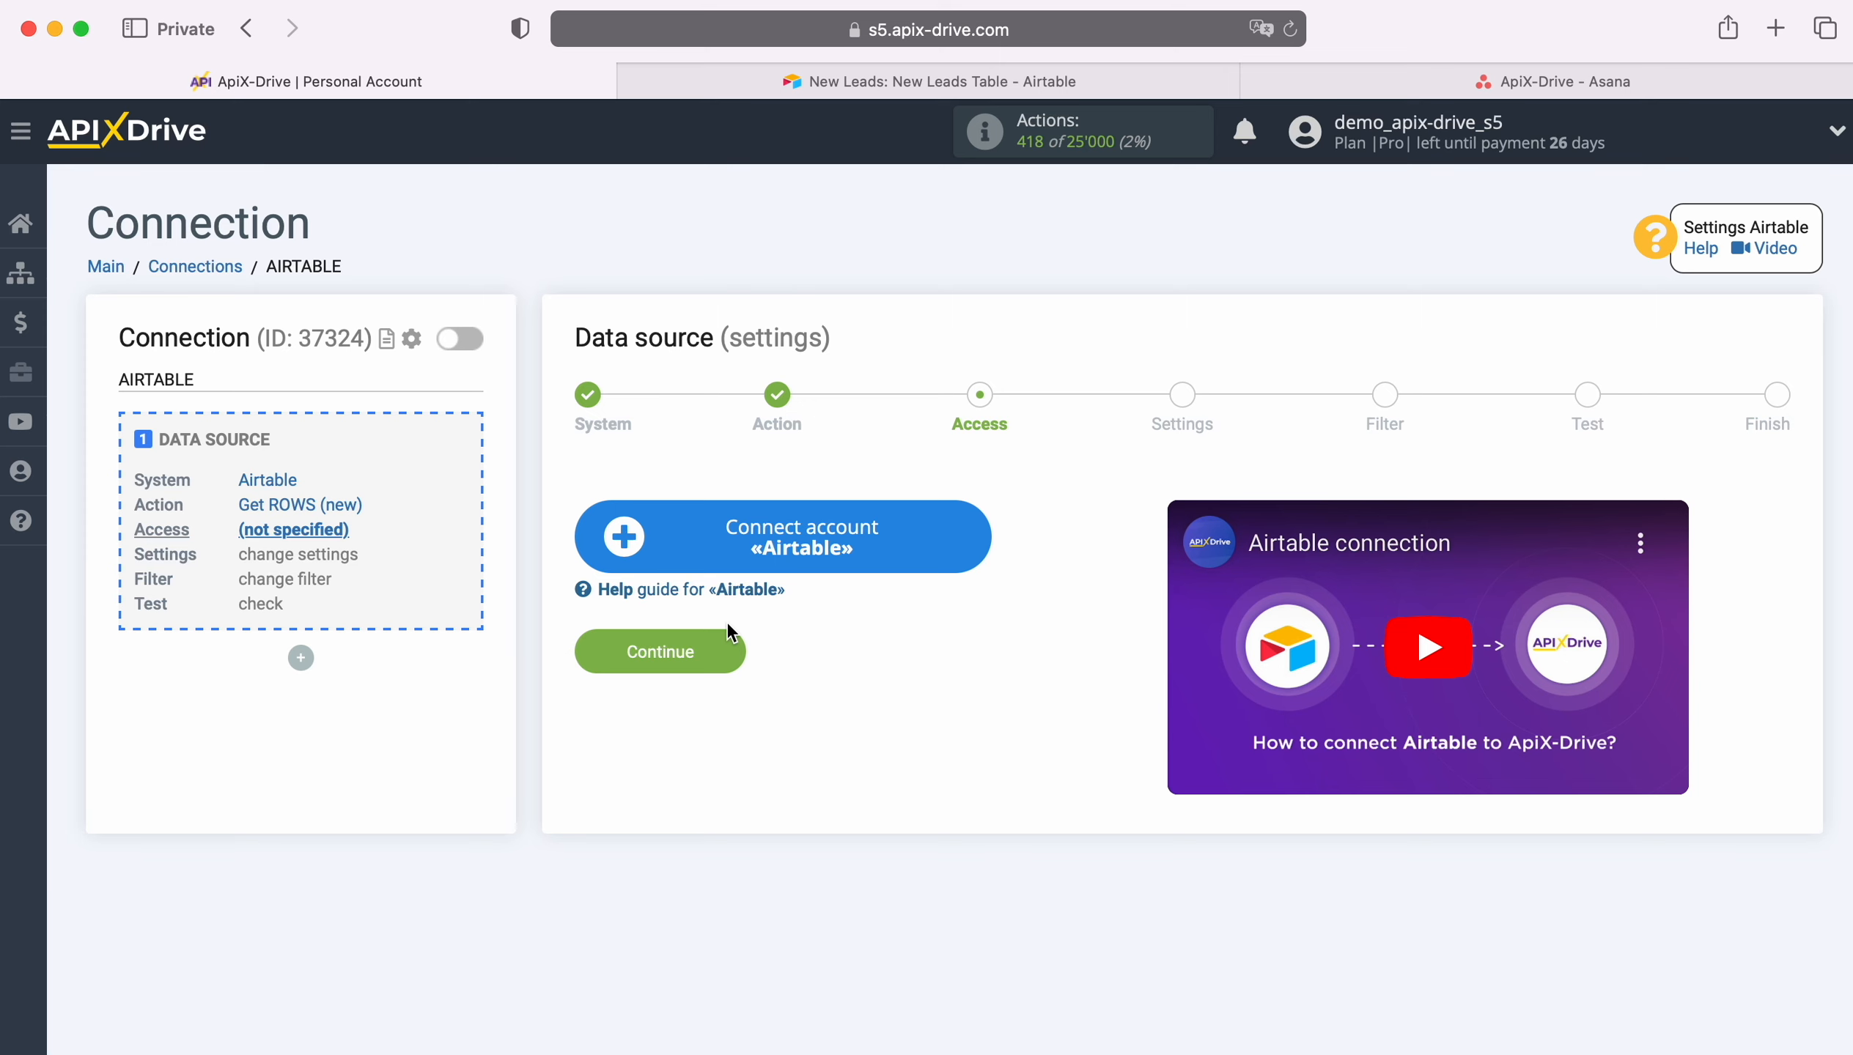
# Step: Connect an Airtable account, signing in with the saved account e-mail and password
pyautogui.click(976, 533)
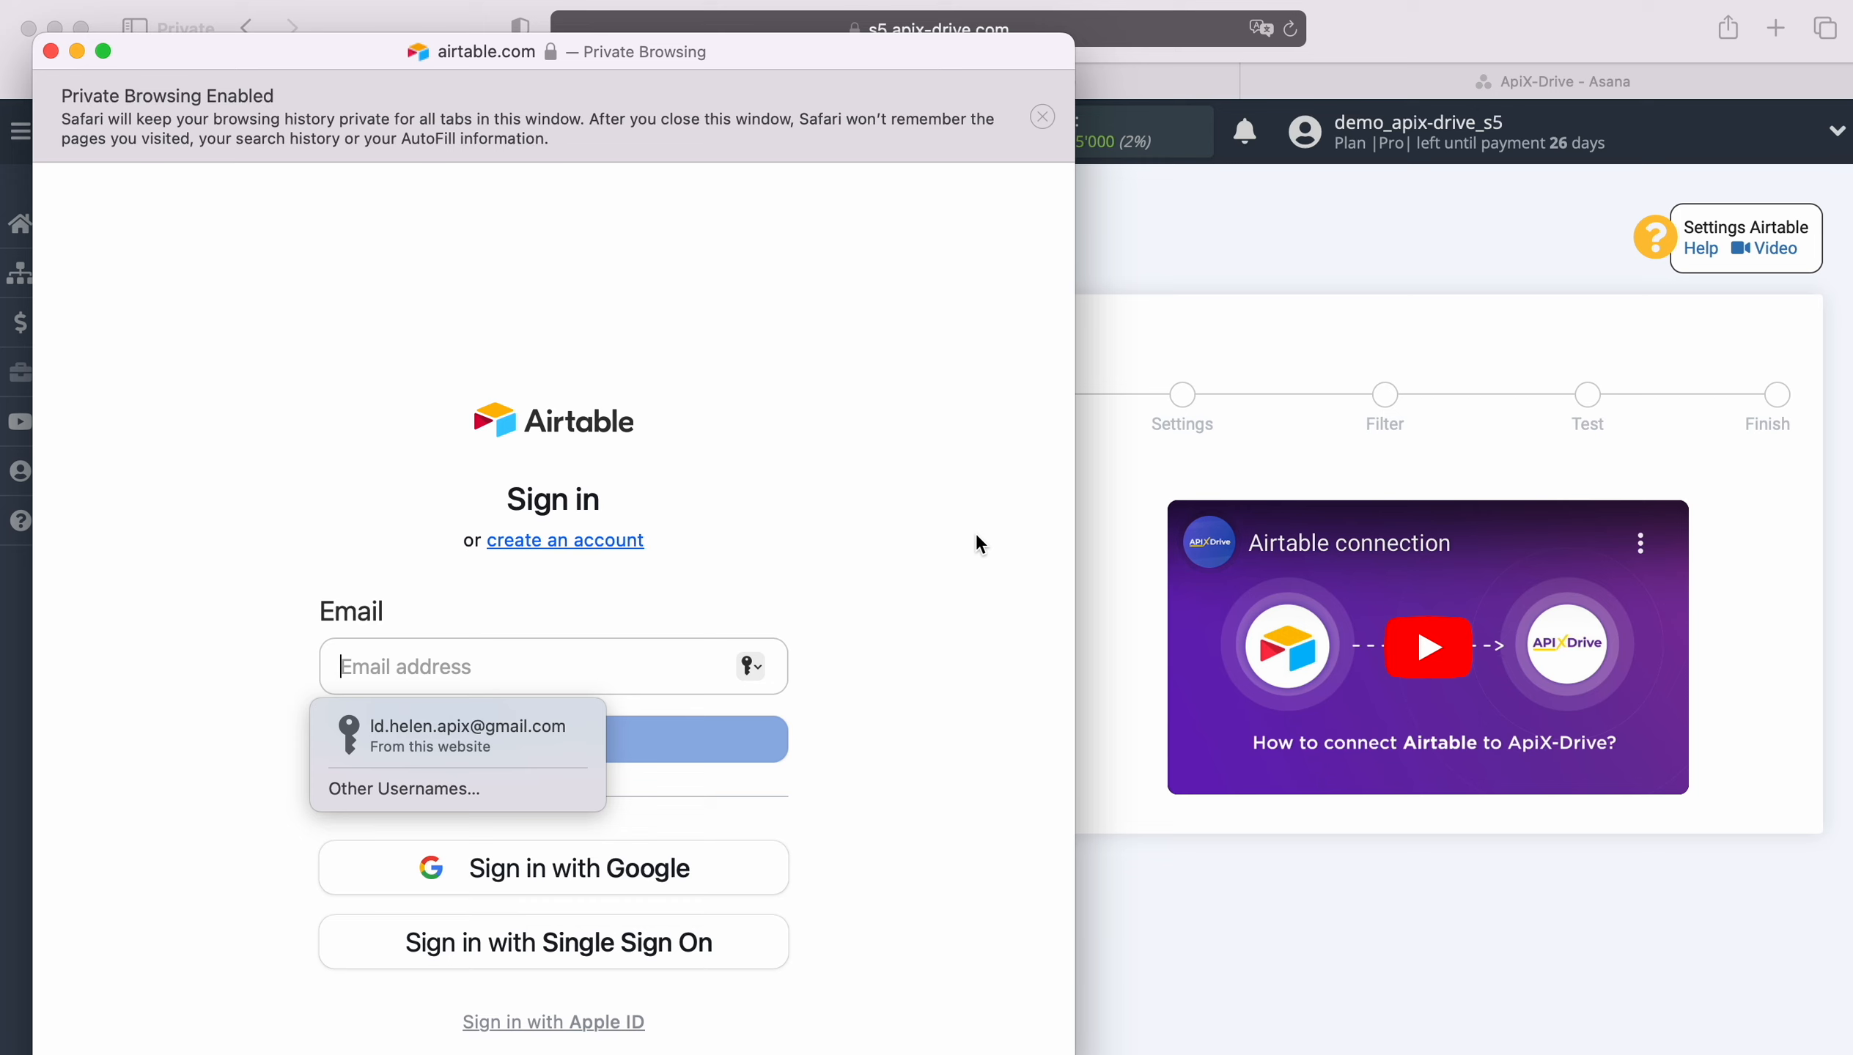
pyautogui.click(518, 728)
pyautogui.click(524, 735)
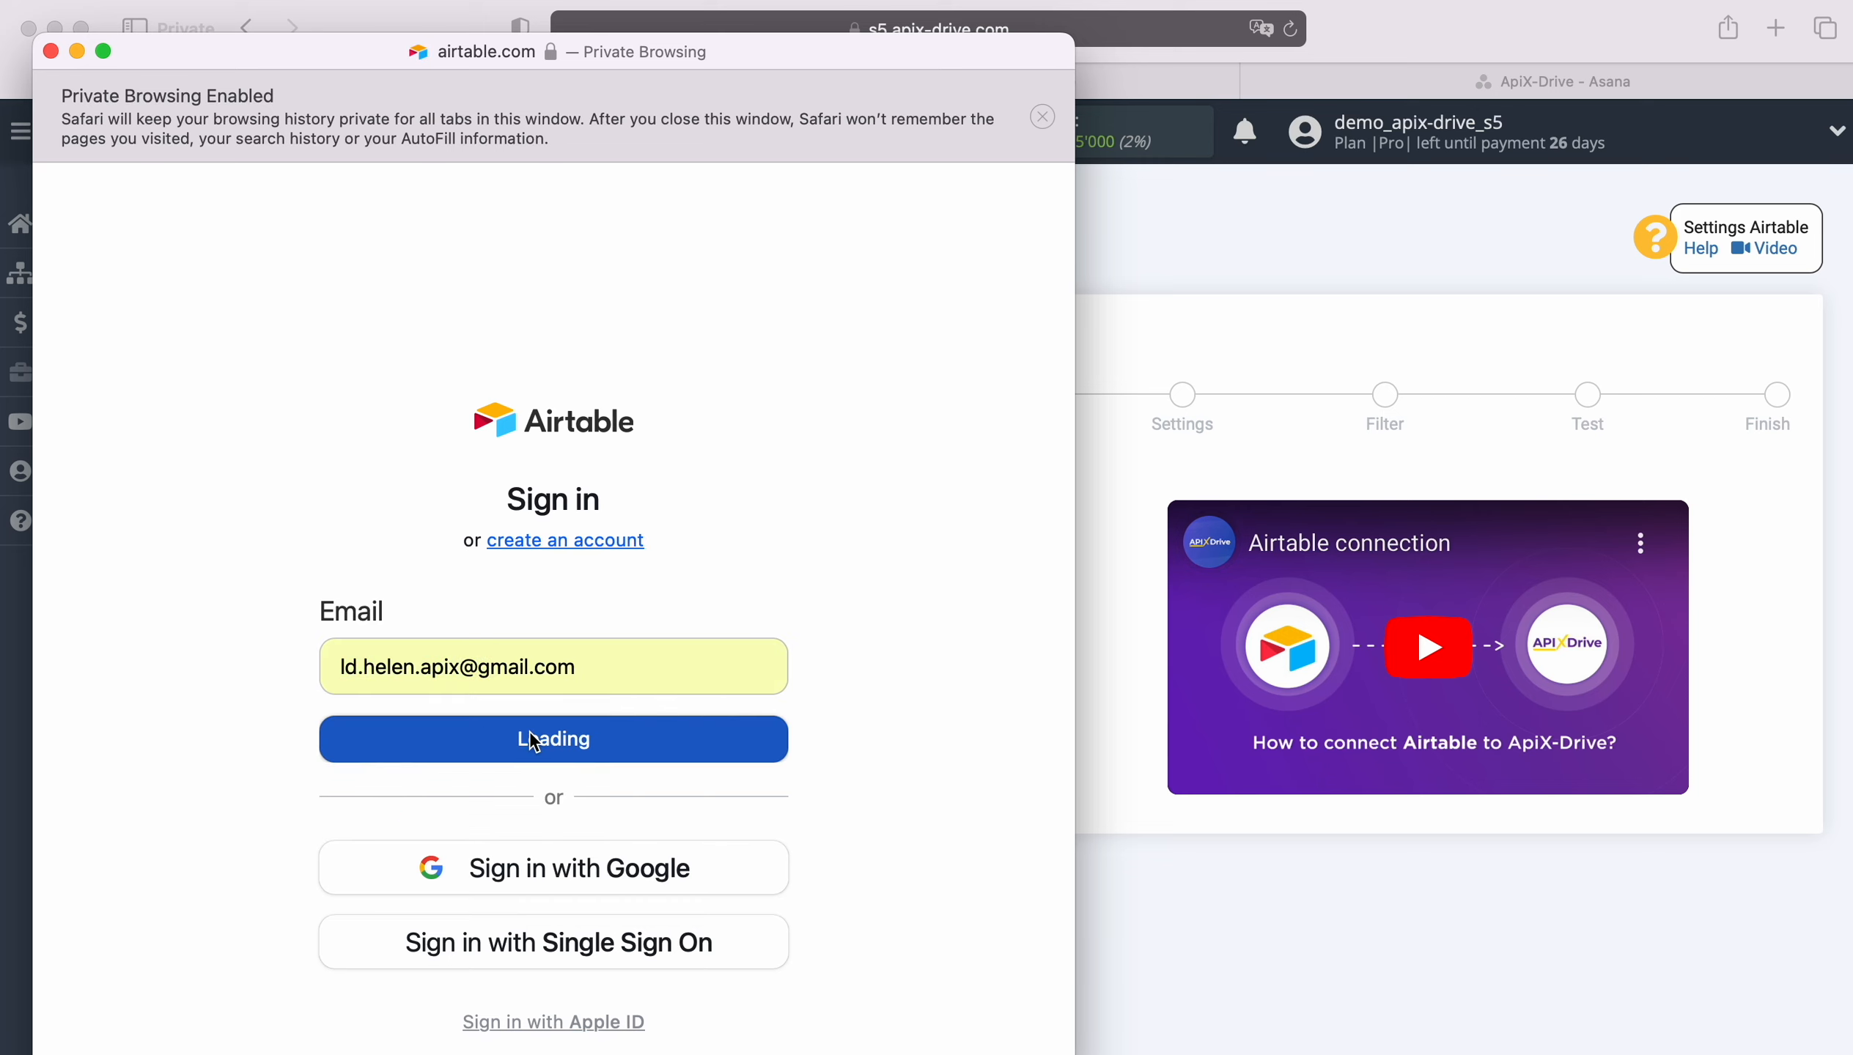
pyautogui.click(488, 790)
pyautogui.click(537, 849)
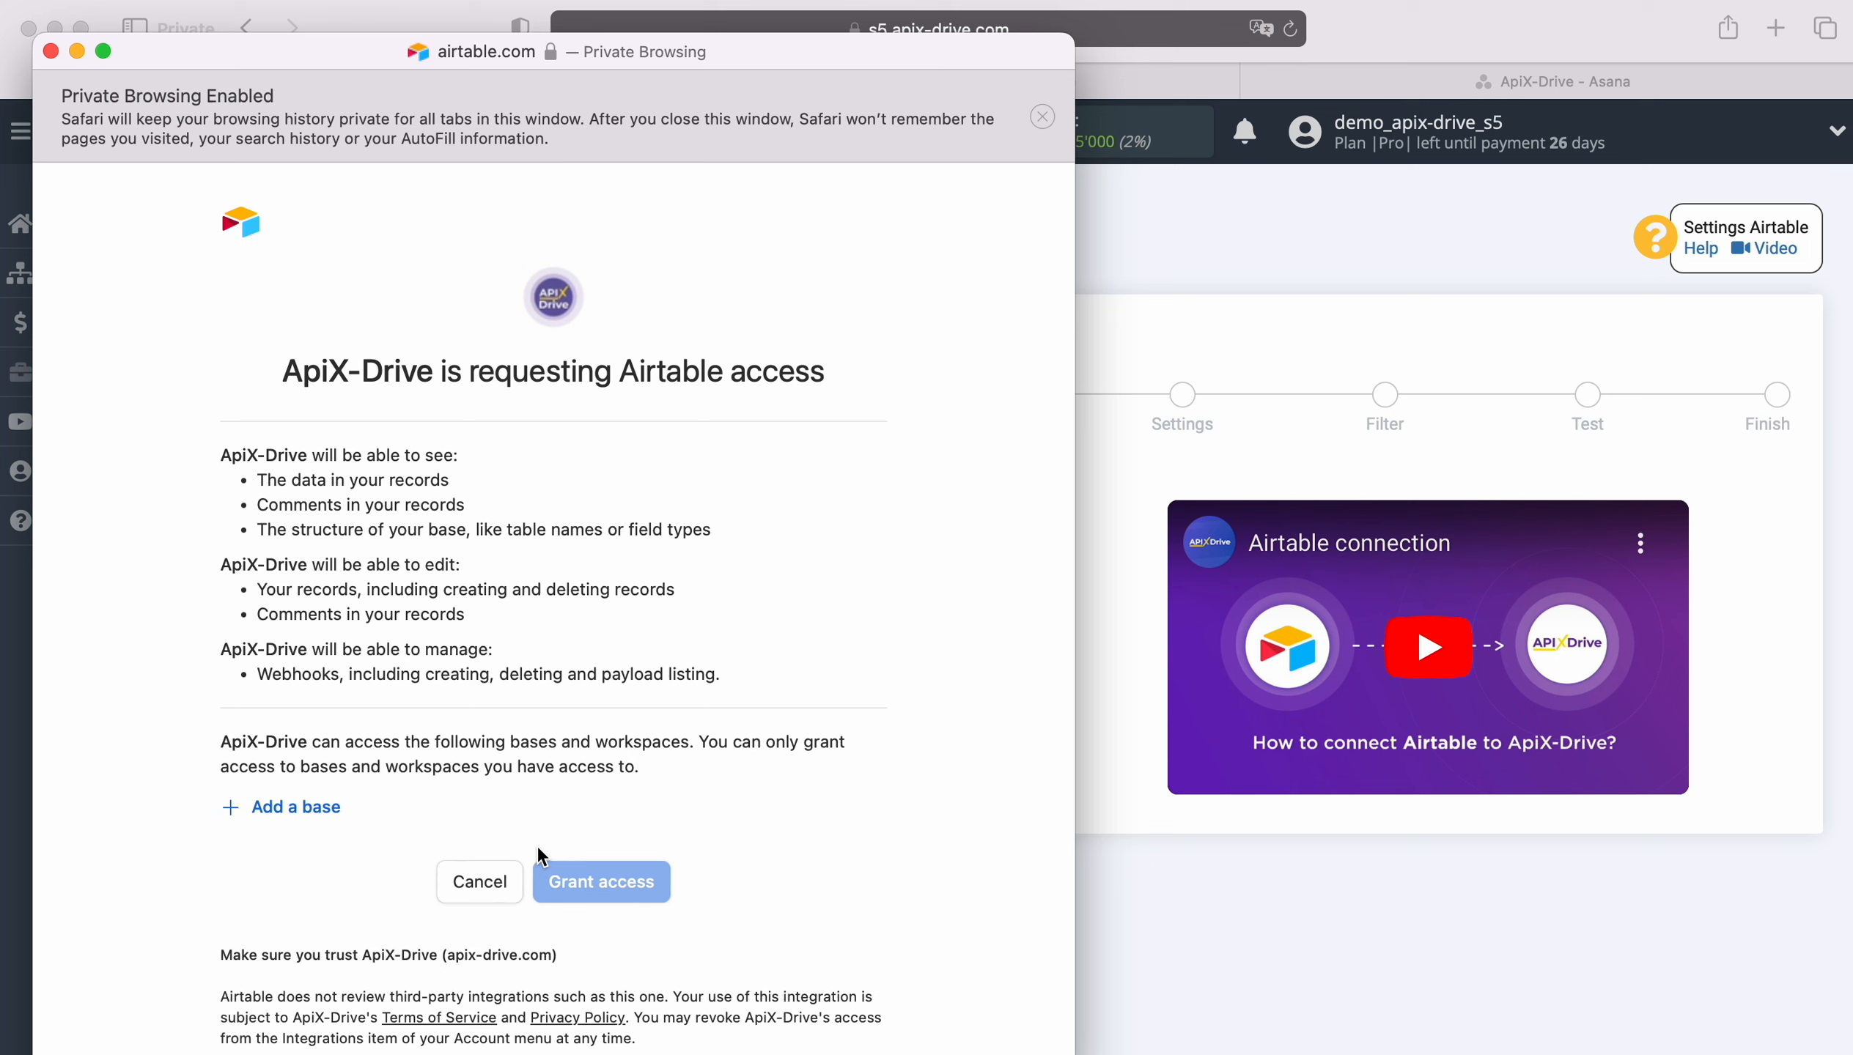
# Step: Grant ApiX-Drive access to the New Leads and New Orders bases
pyautogui.click(292, 812)
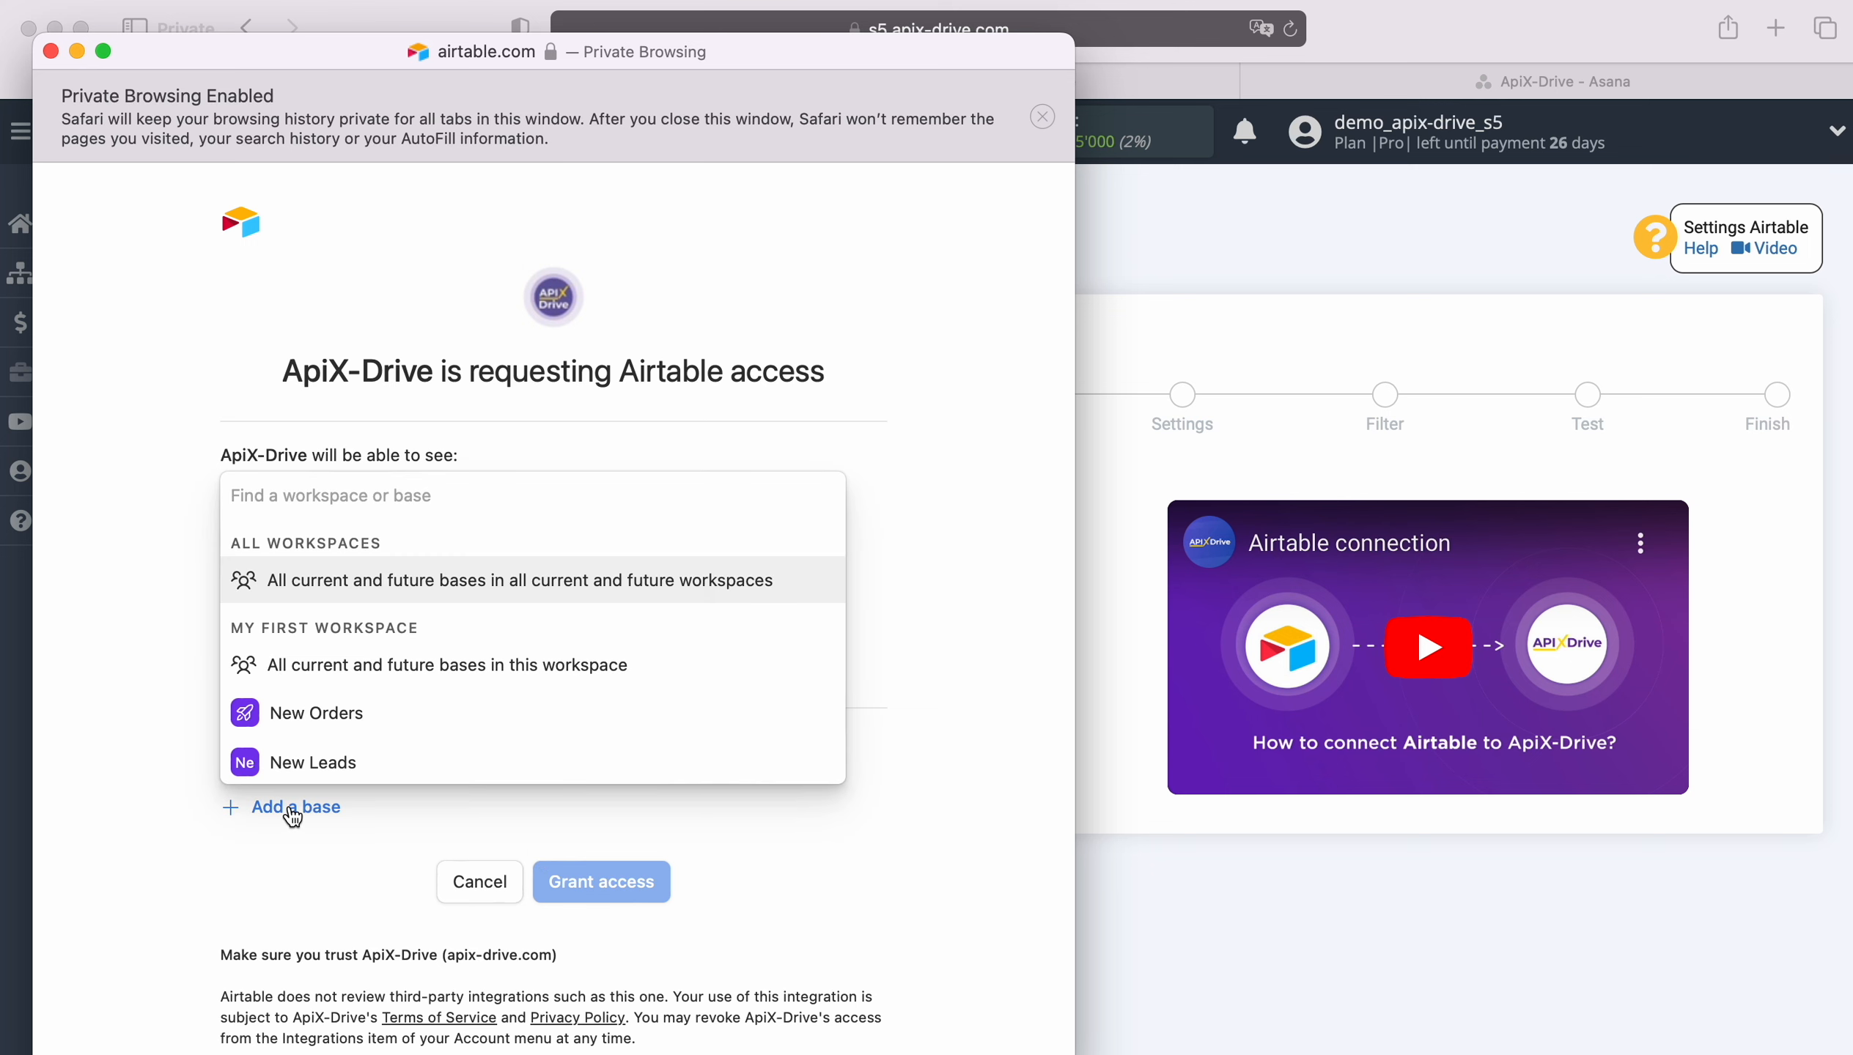
pyautogui.click(304, 761)
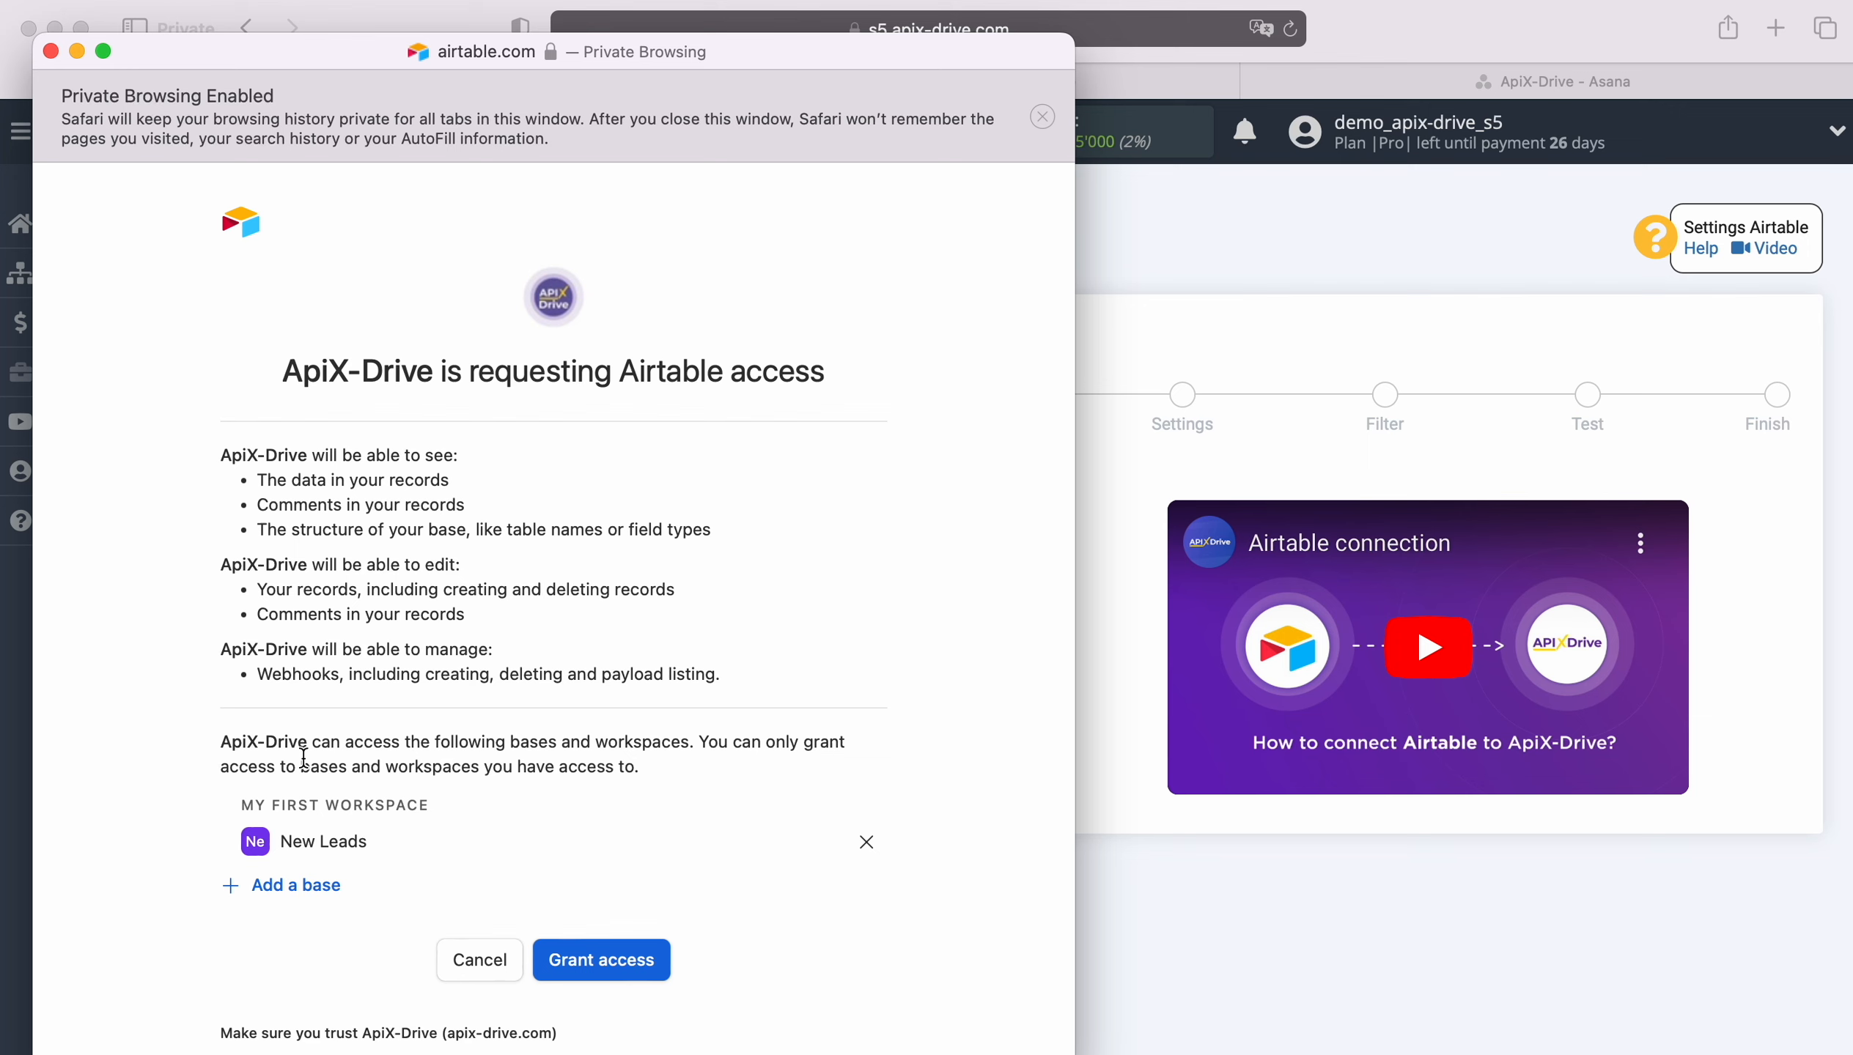
pyautogui.click(294, 885)
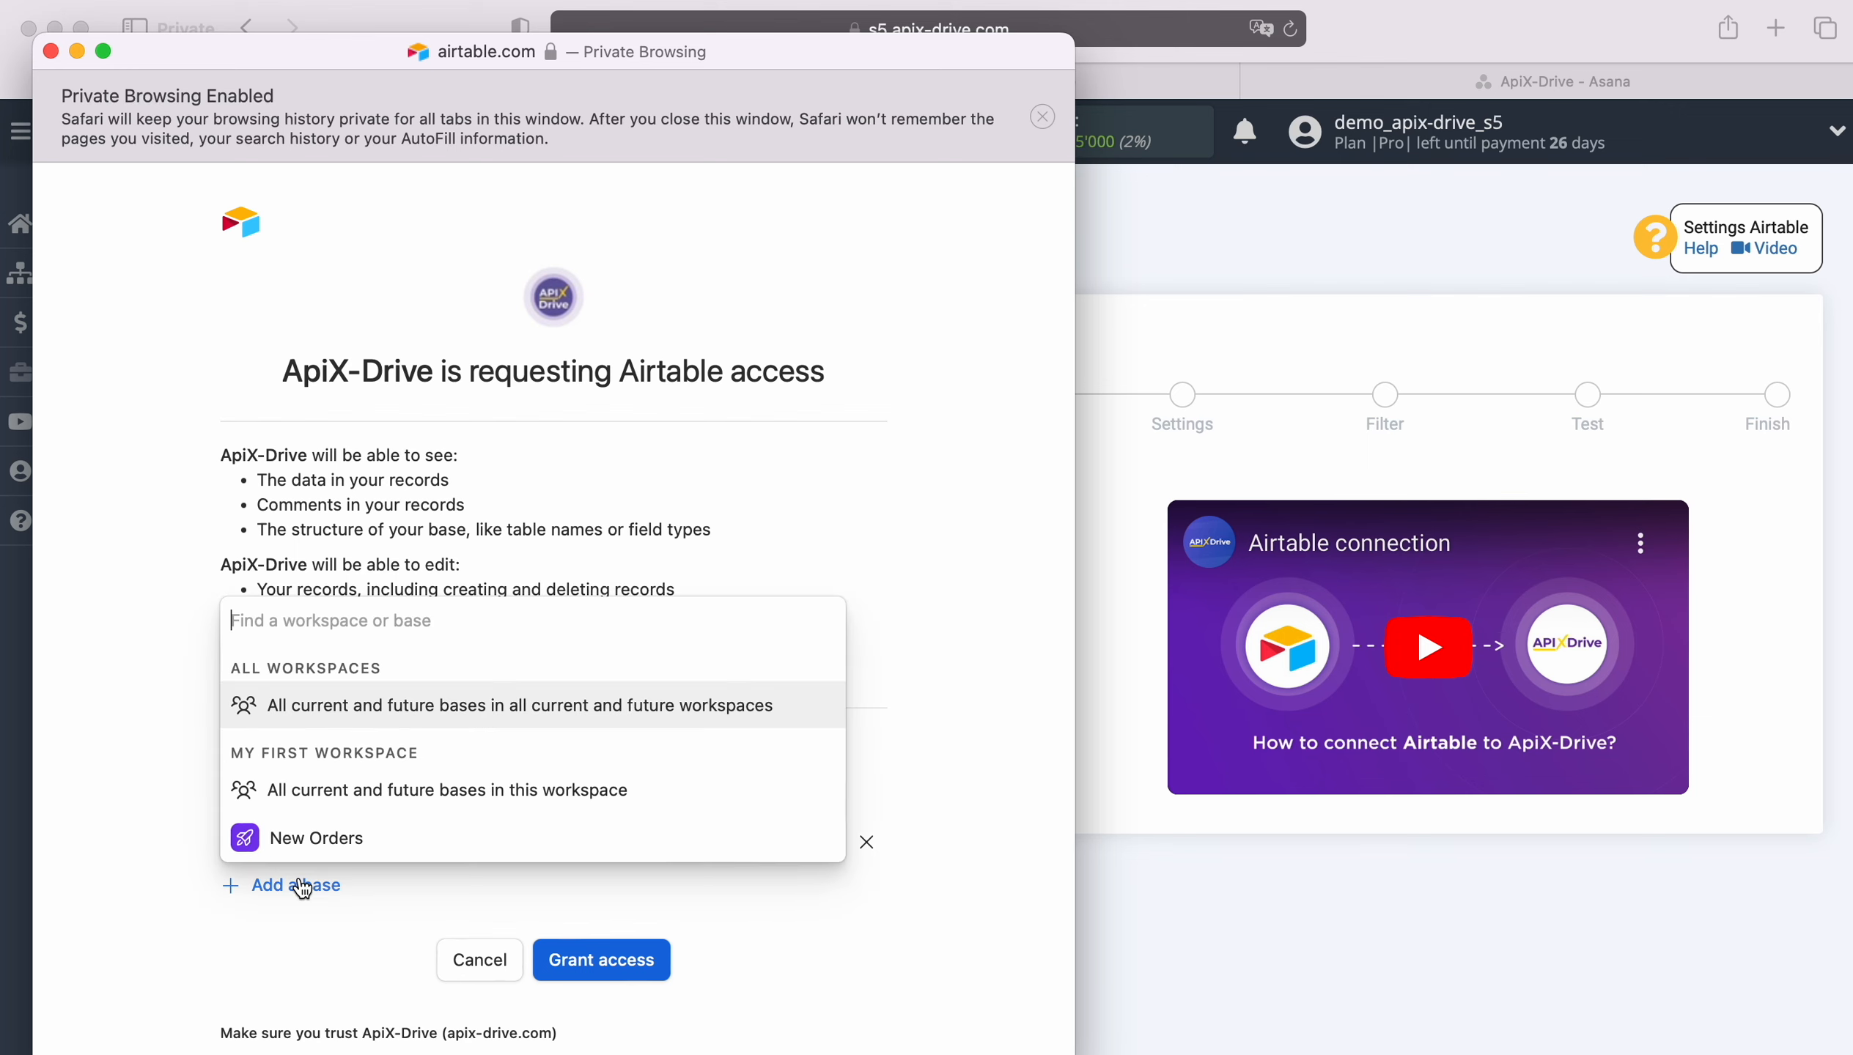
pyautogui.click(312, 833)
pyautogui.scroll(-2, 744, 837)
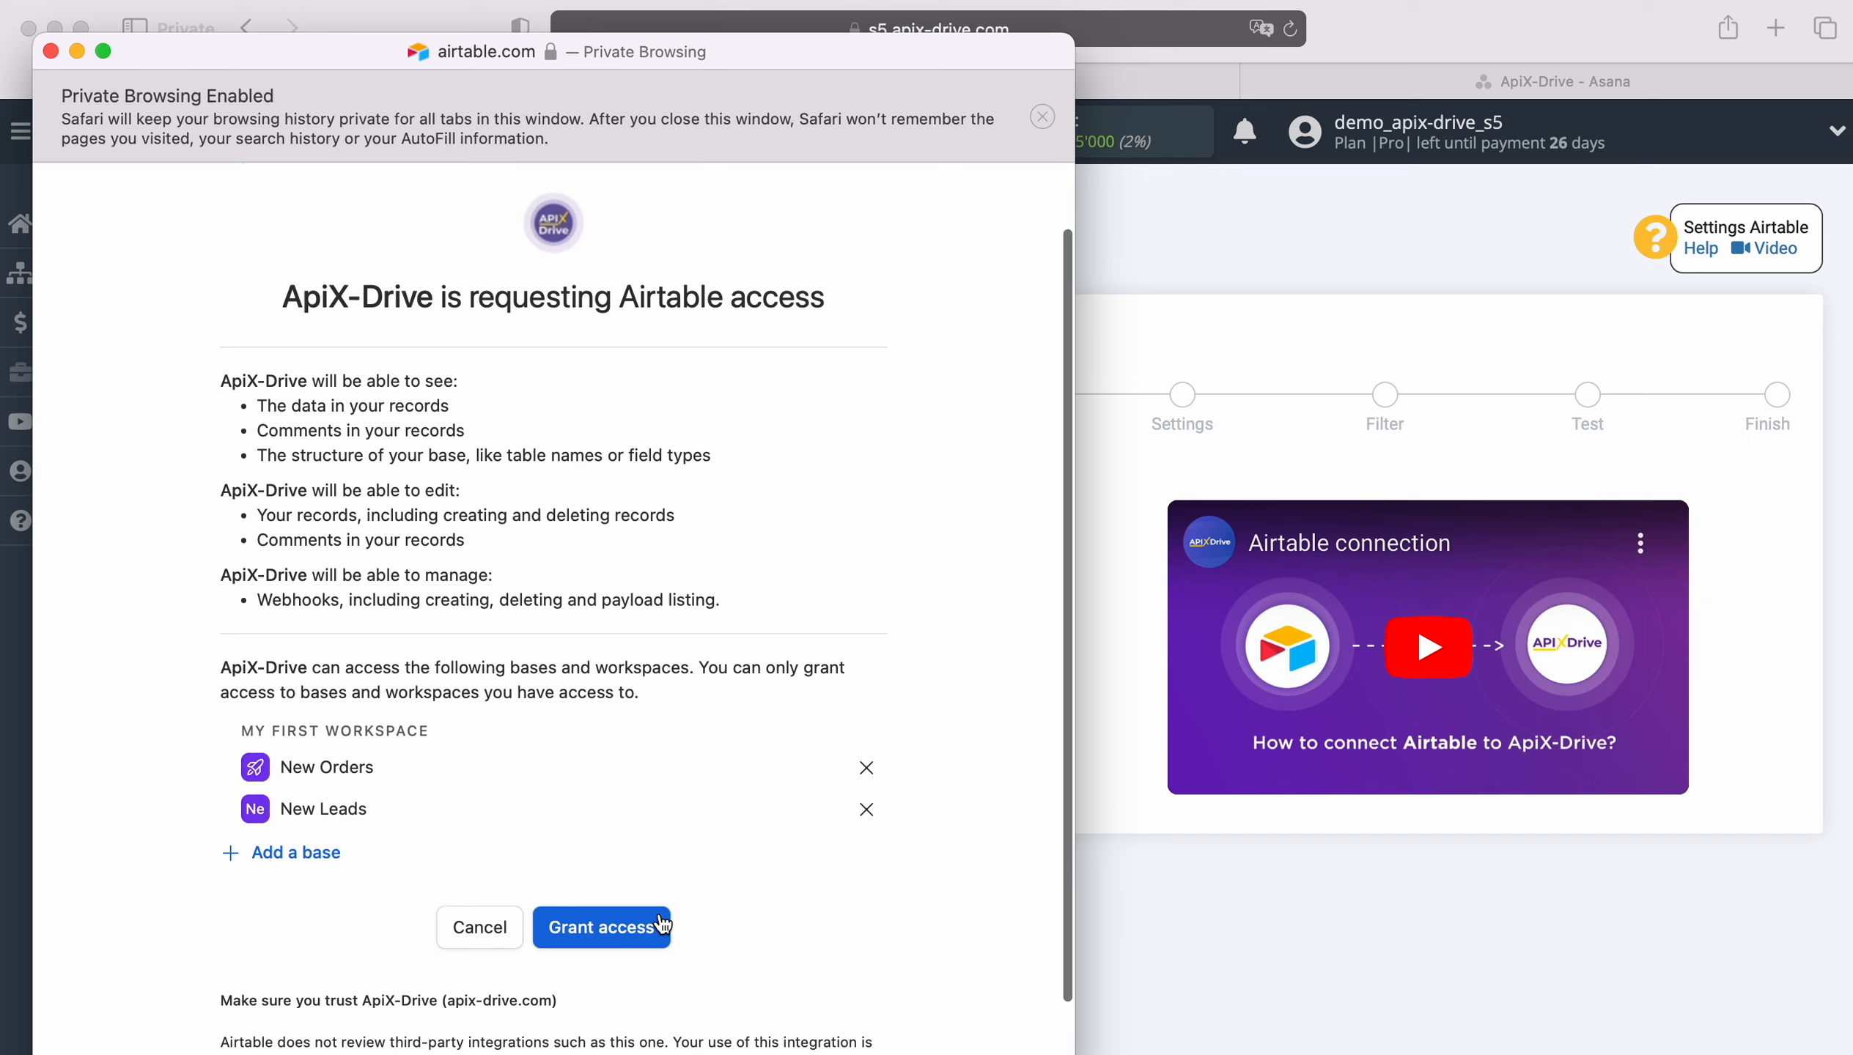
pyautogui.click(650, 928)
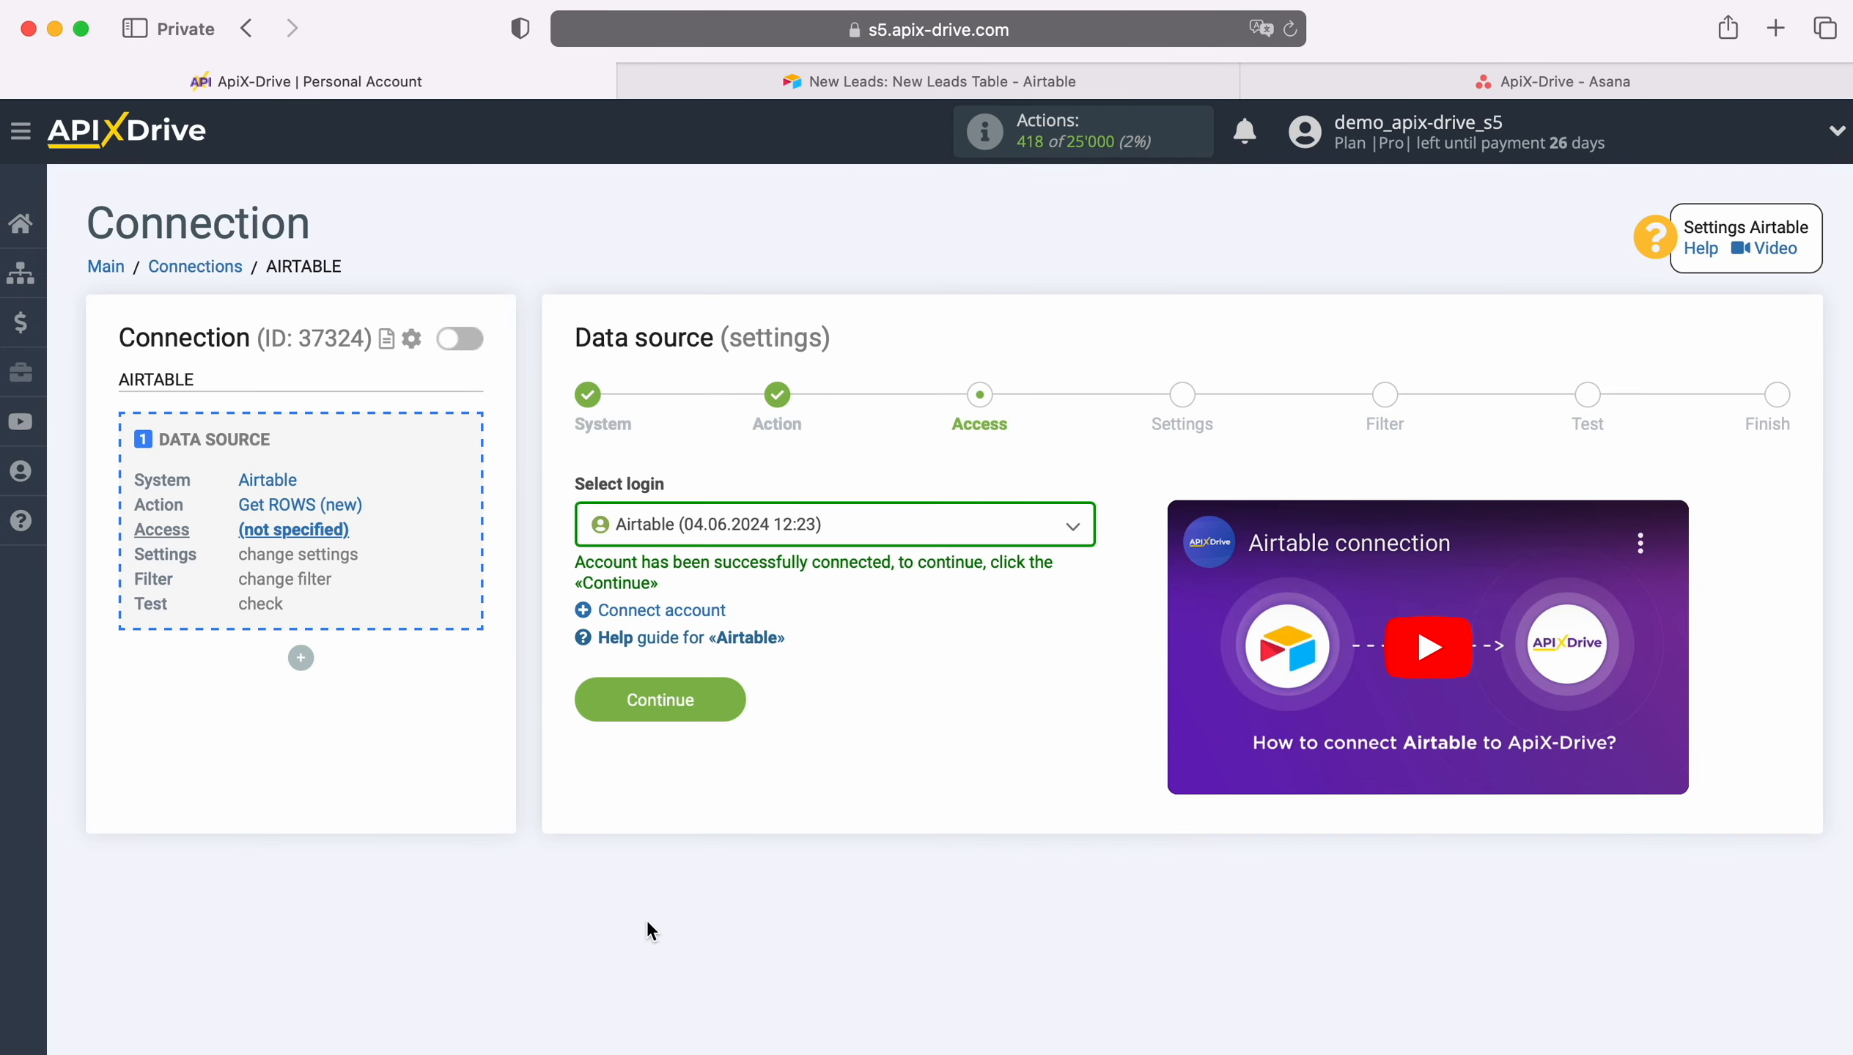
# Step: Confirm the connected Airtable login and proceed to the settings stage
pyautogui.click(857, 535)
pyautogui.click(831, 665)
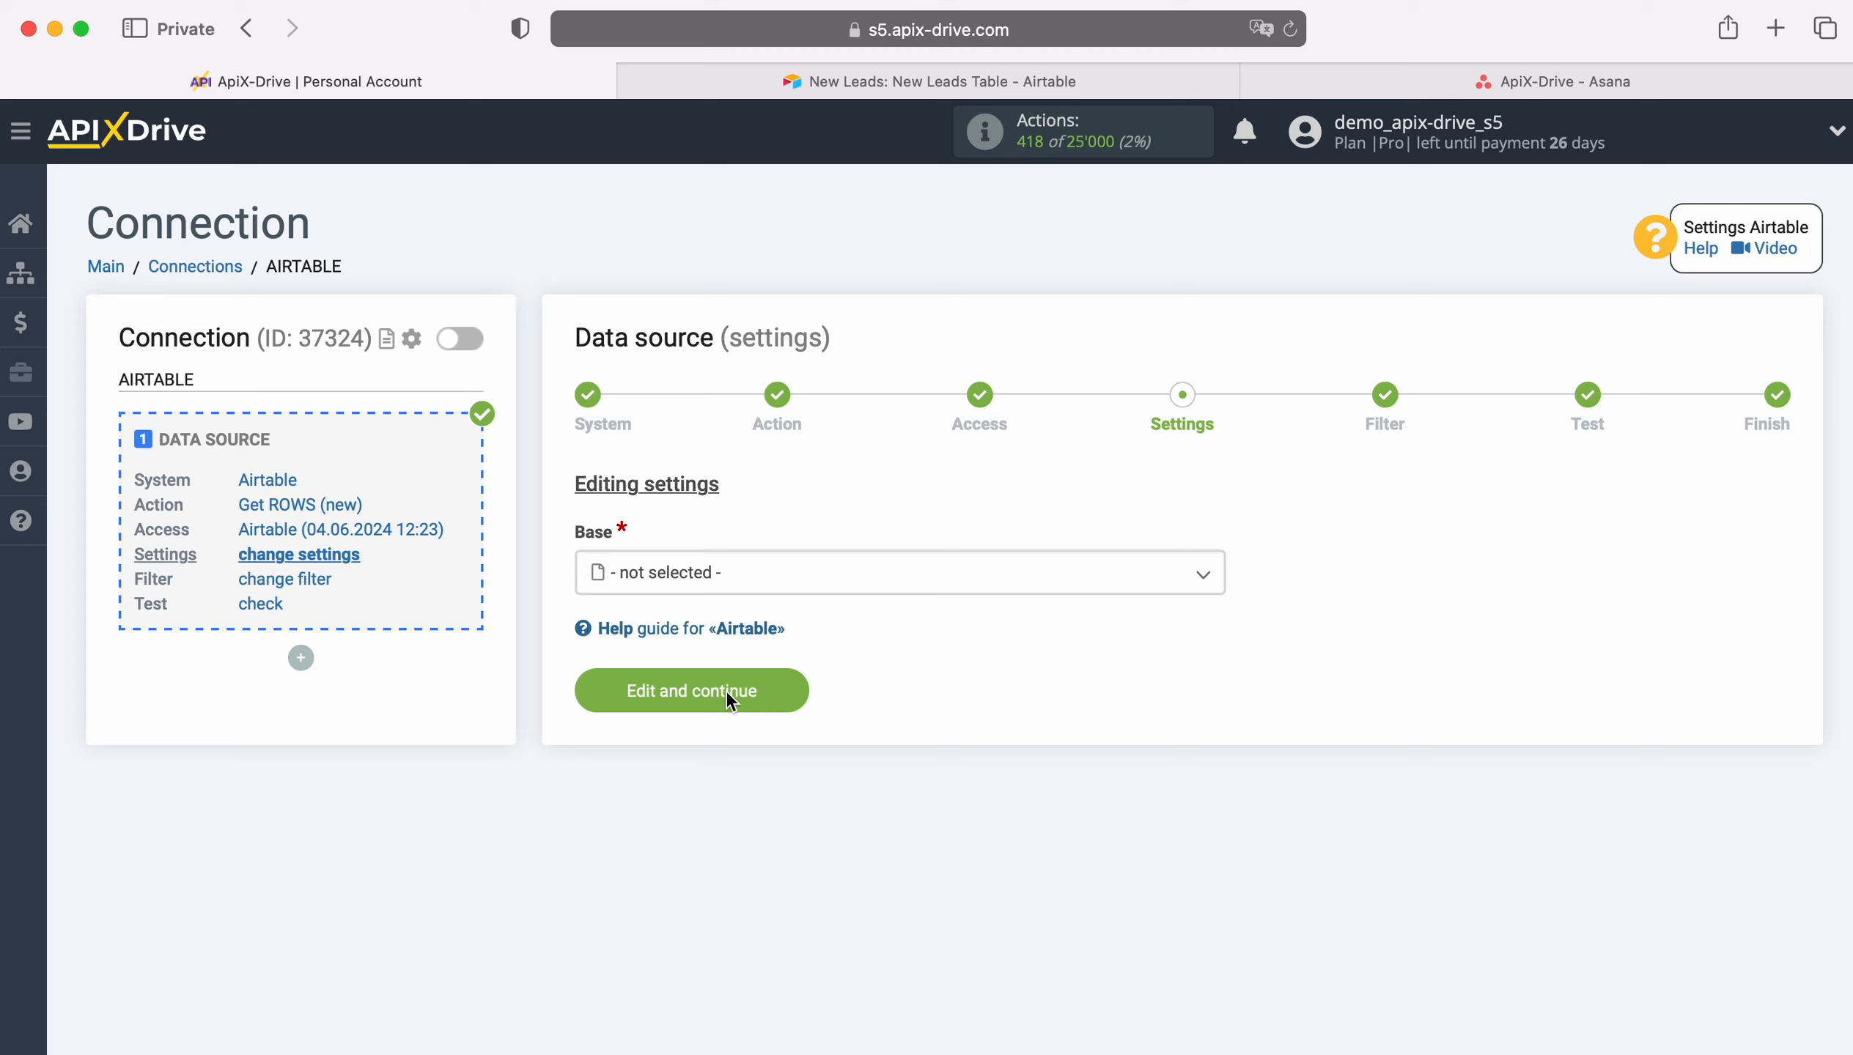
# Step: Choose New Leads as the base and New Leads Table as the table
pyautogui.click(755, 576)
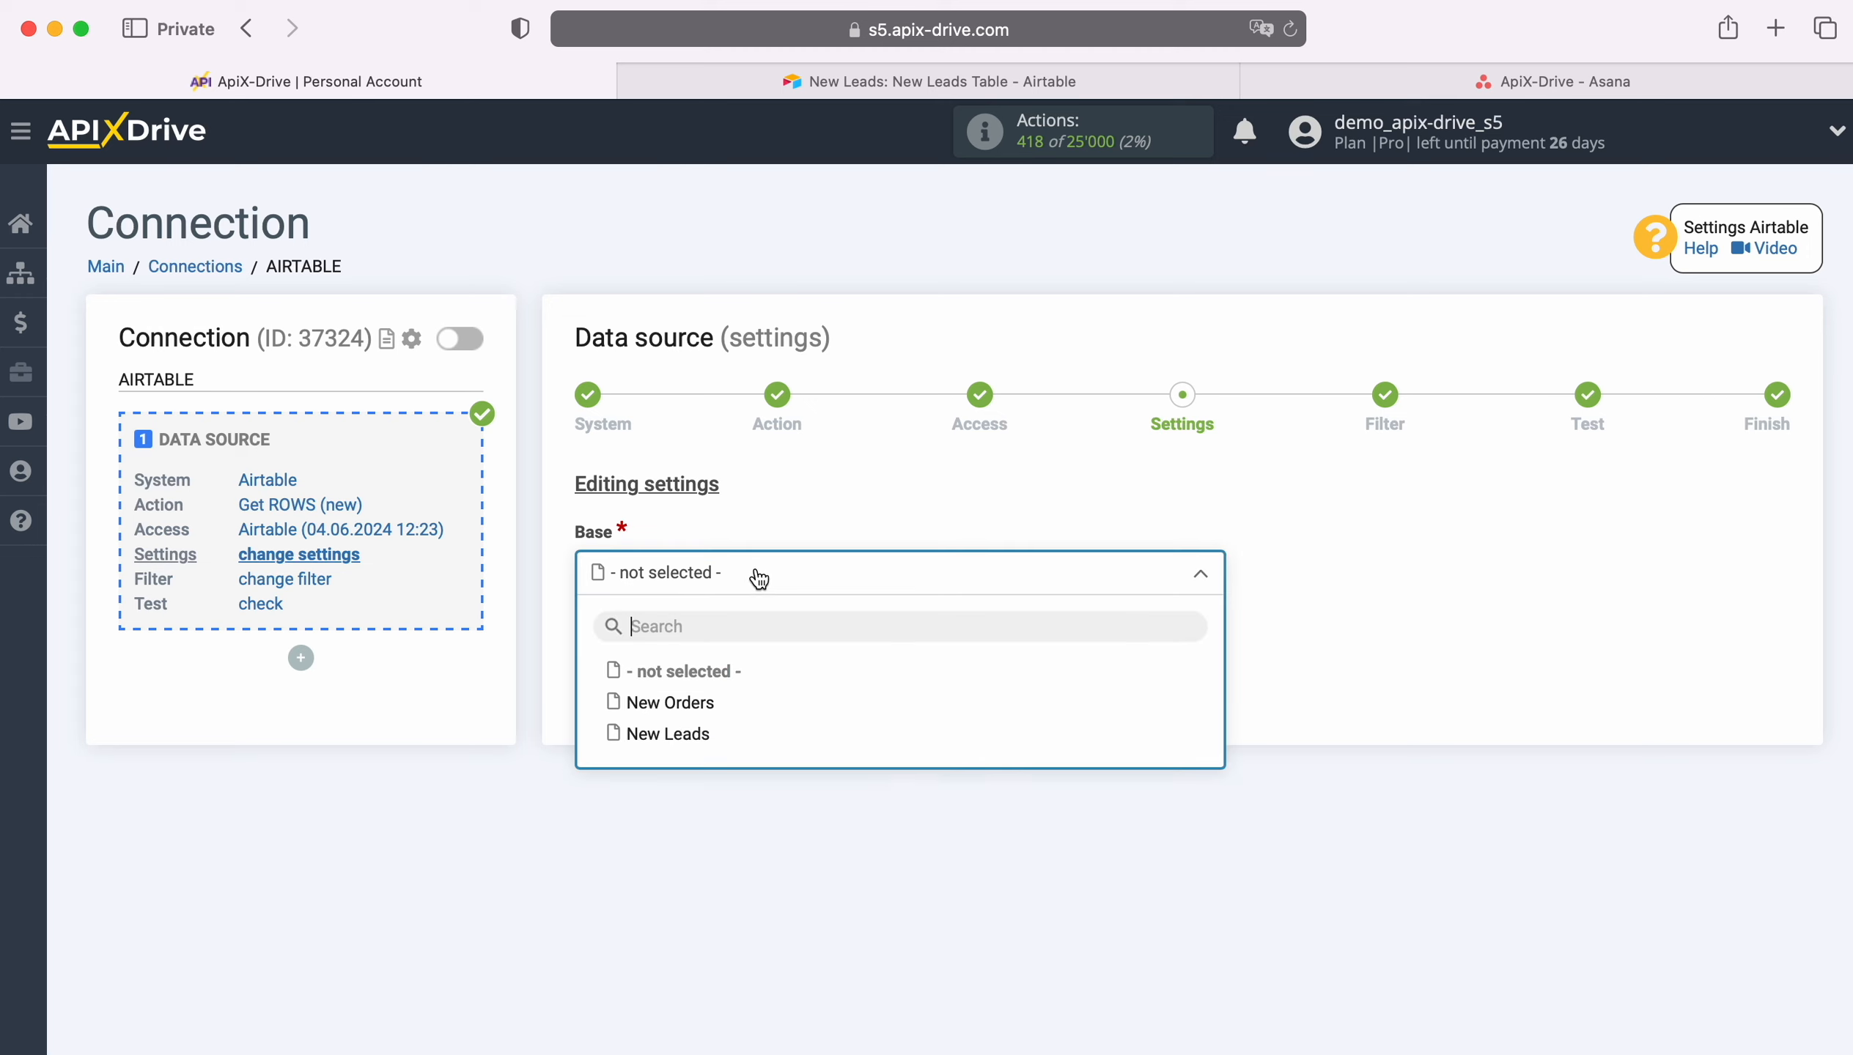
pyautogui.click(681, 735)
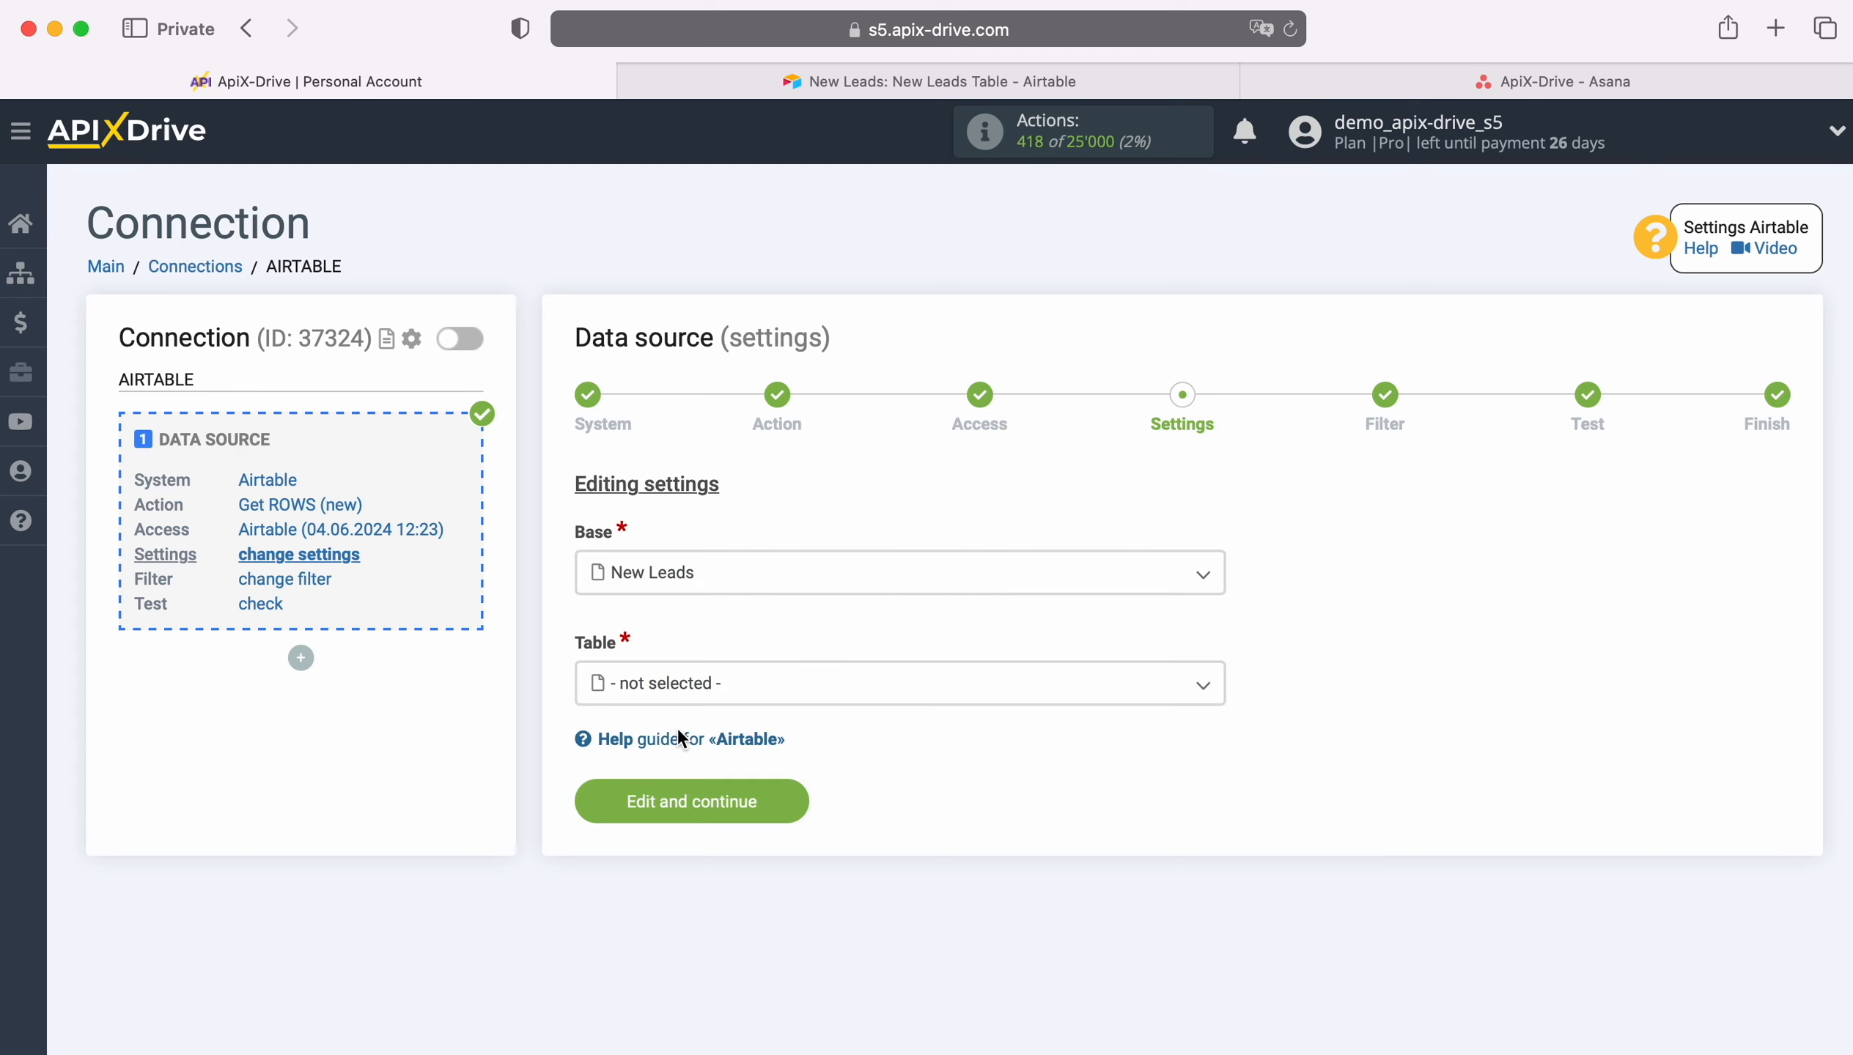
pyautogui.click(681, 693)
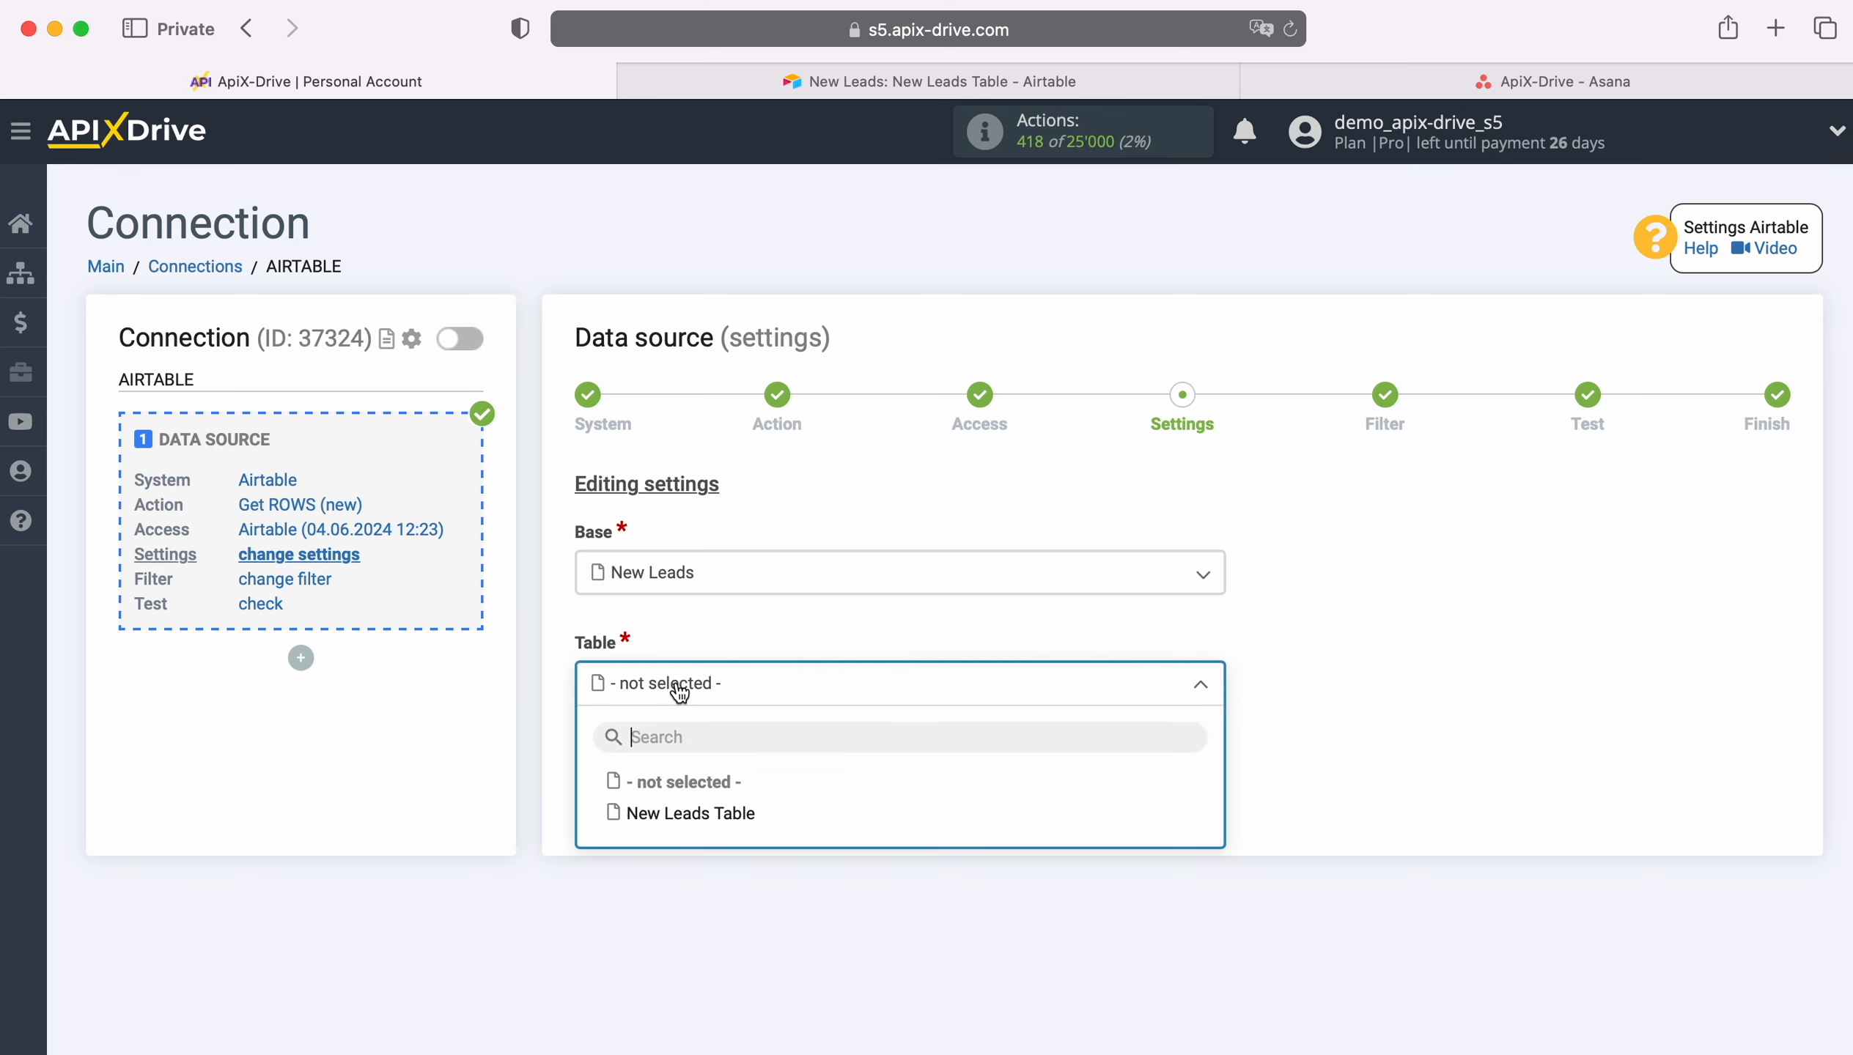
pyautogui.click(695, 815)
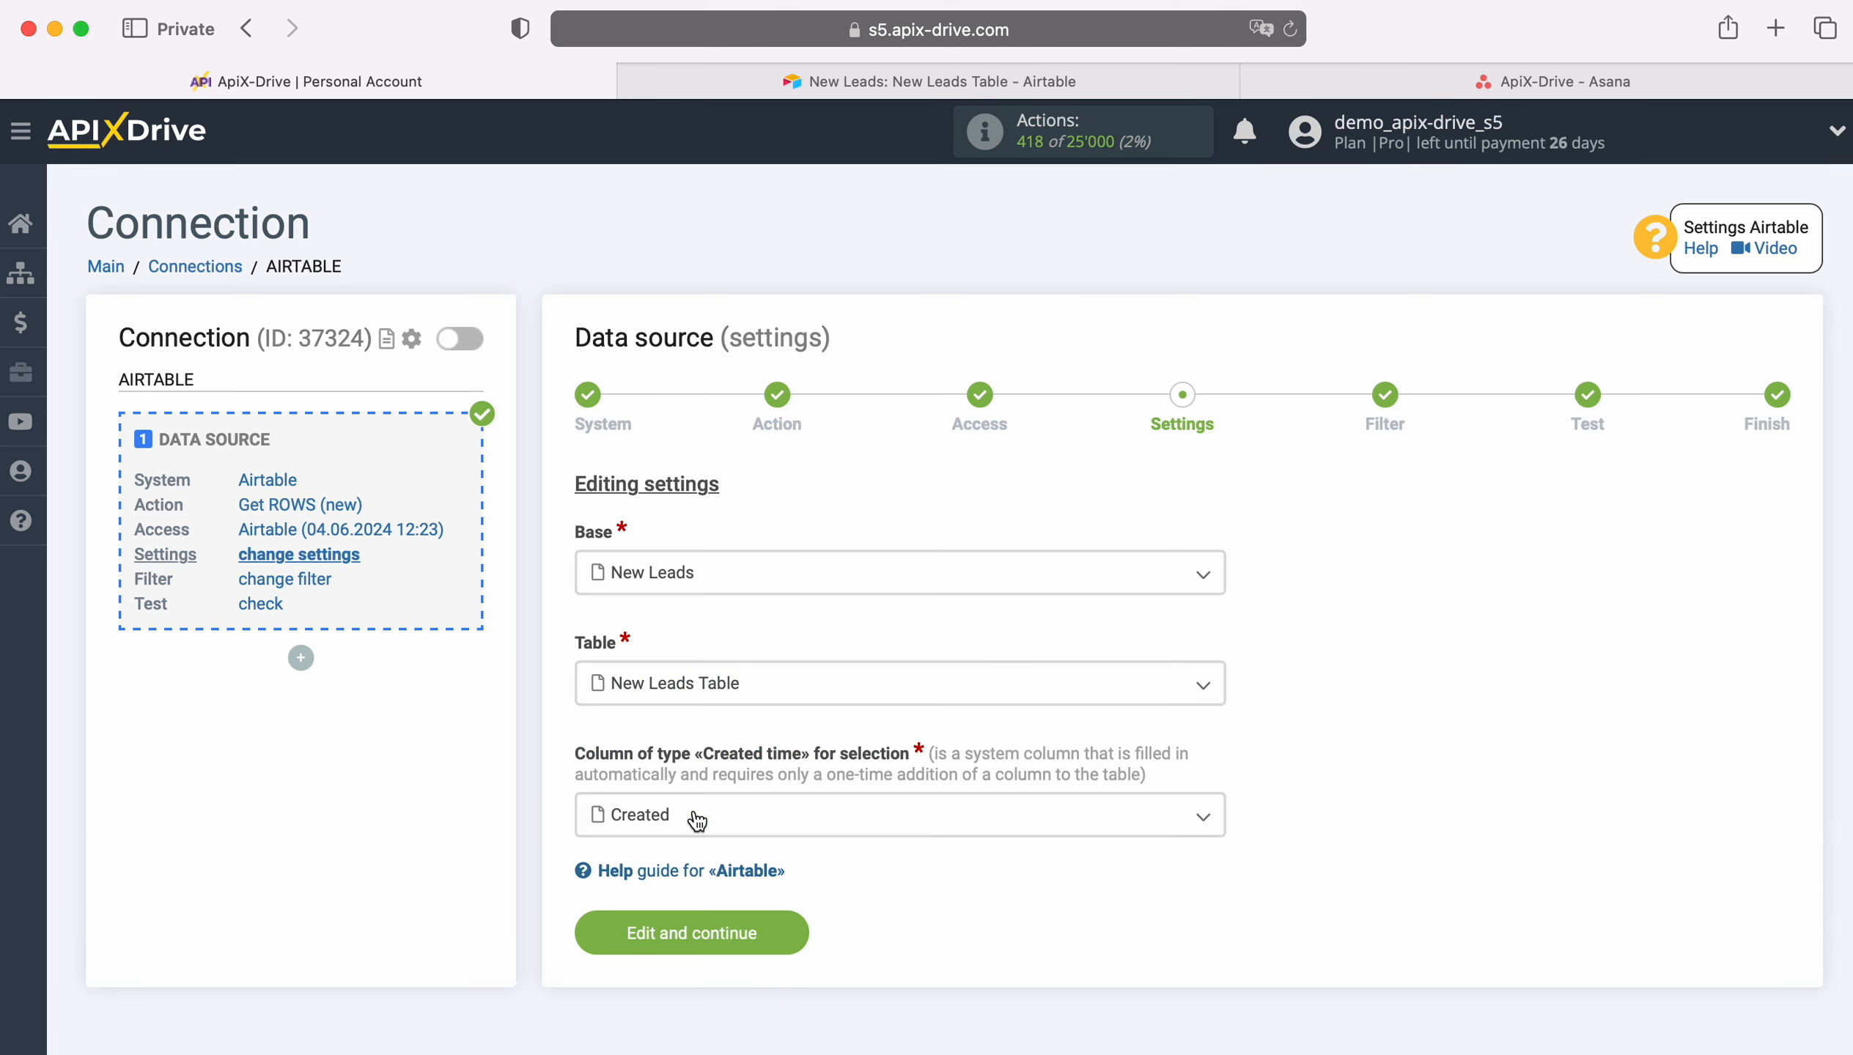
# Step: Examine the Created time field type in the Airtable table's add-field menu
pyautogui.click(697, 821)
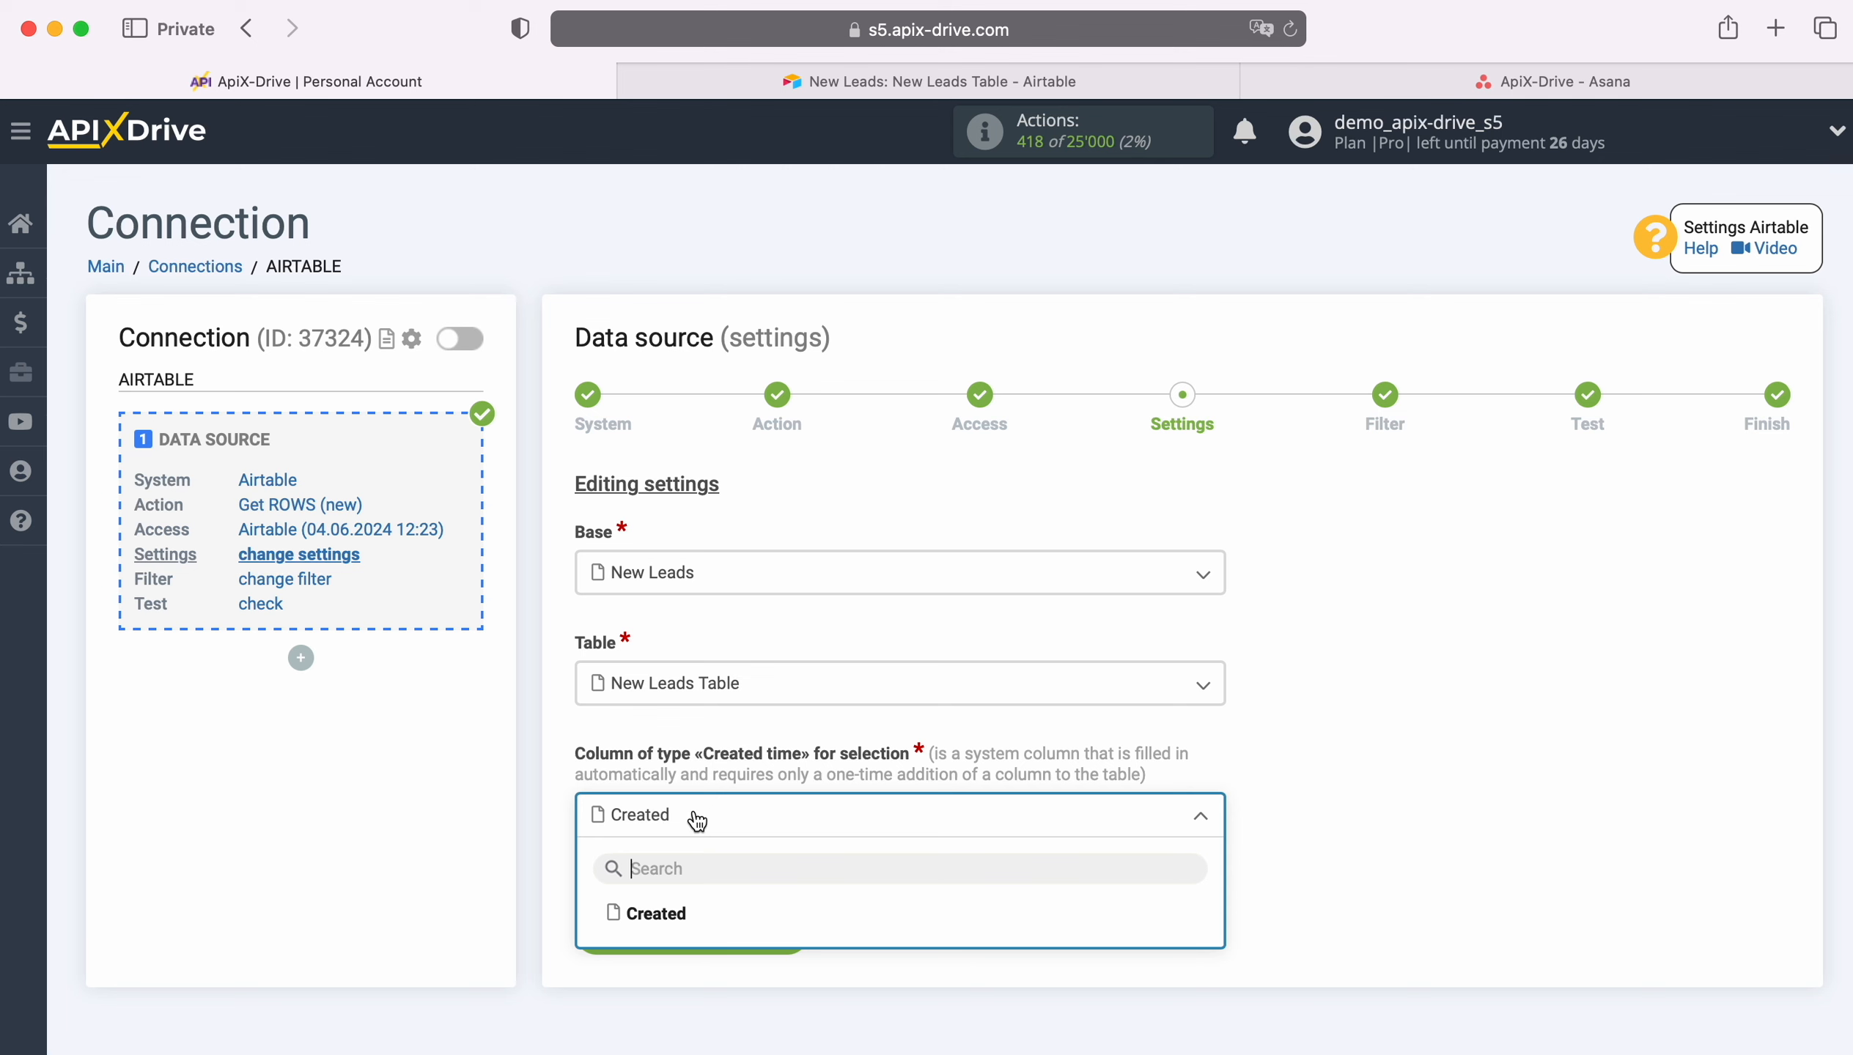
pyautogui.click(911, 76)
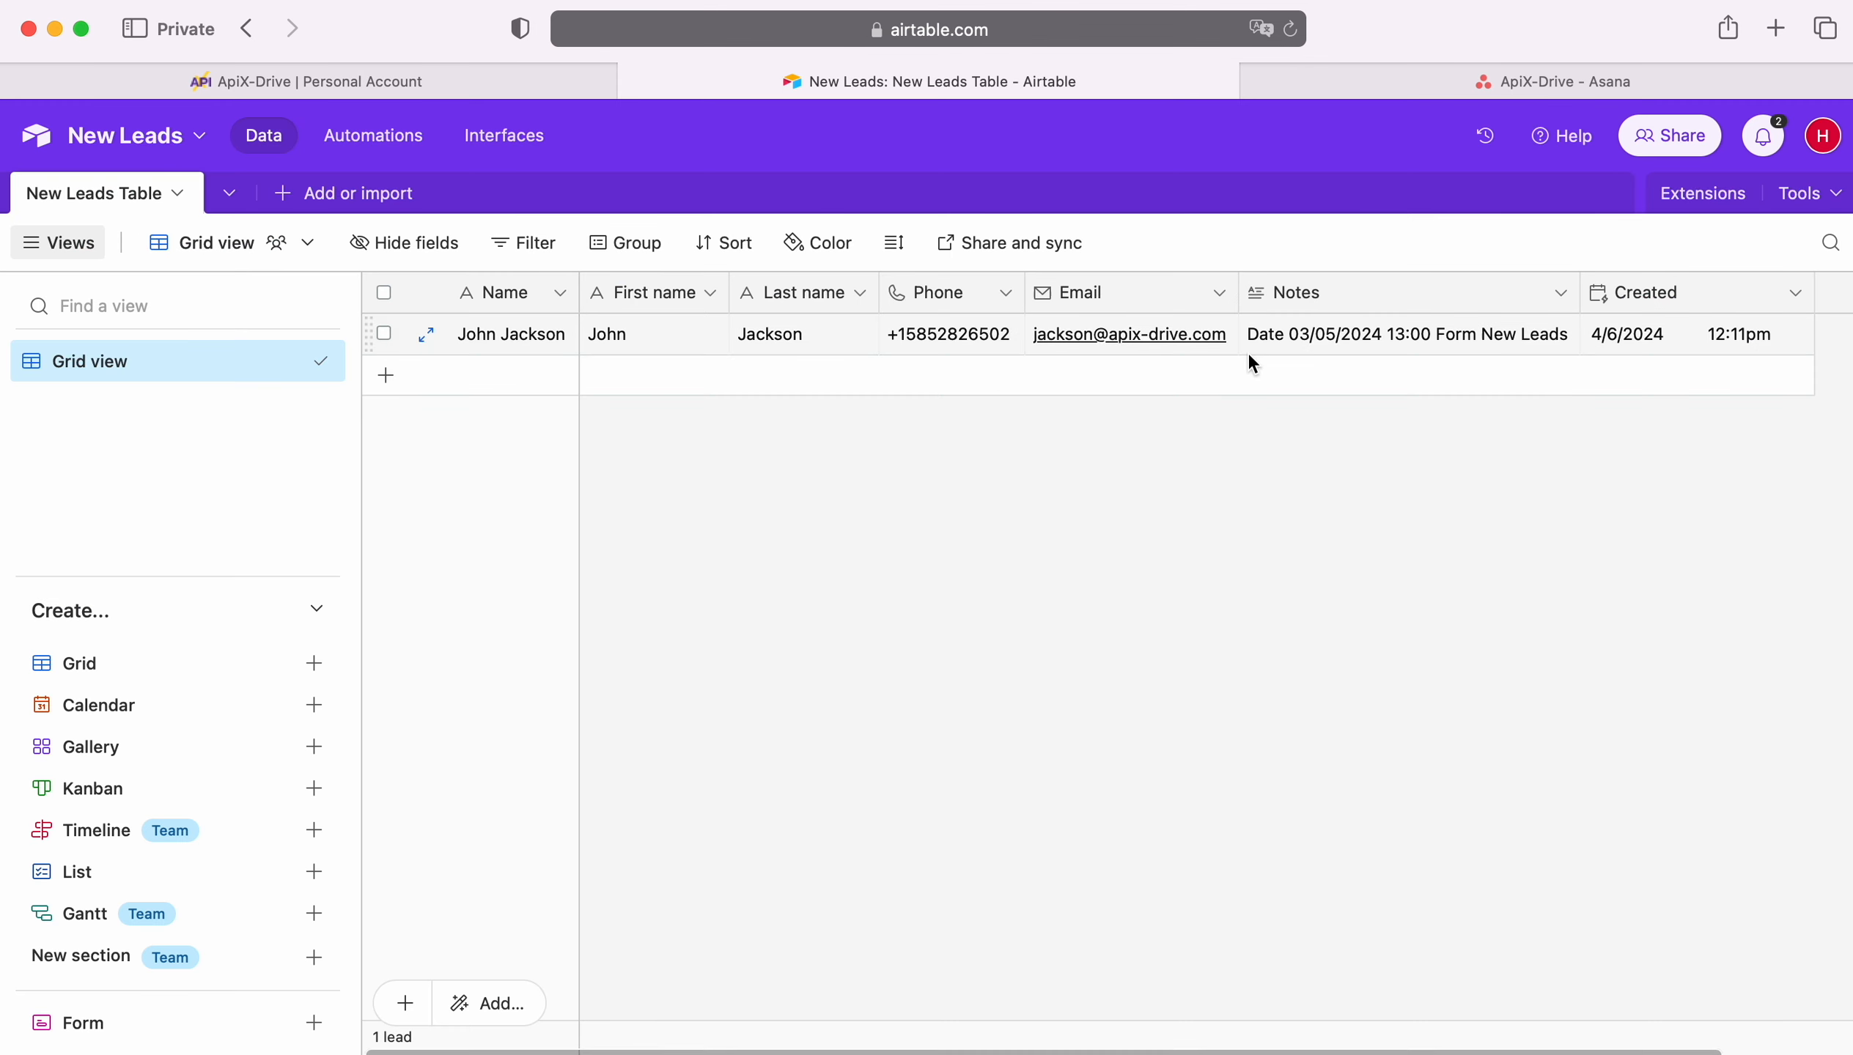
pyautogui.click(1765, 291)
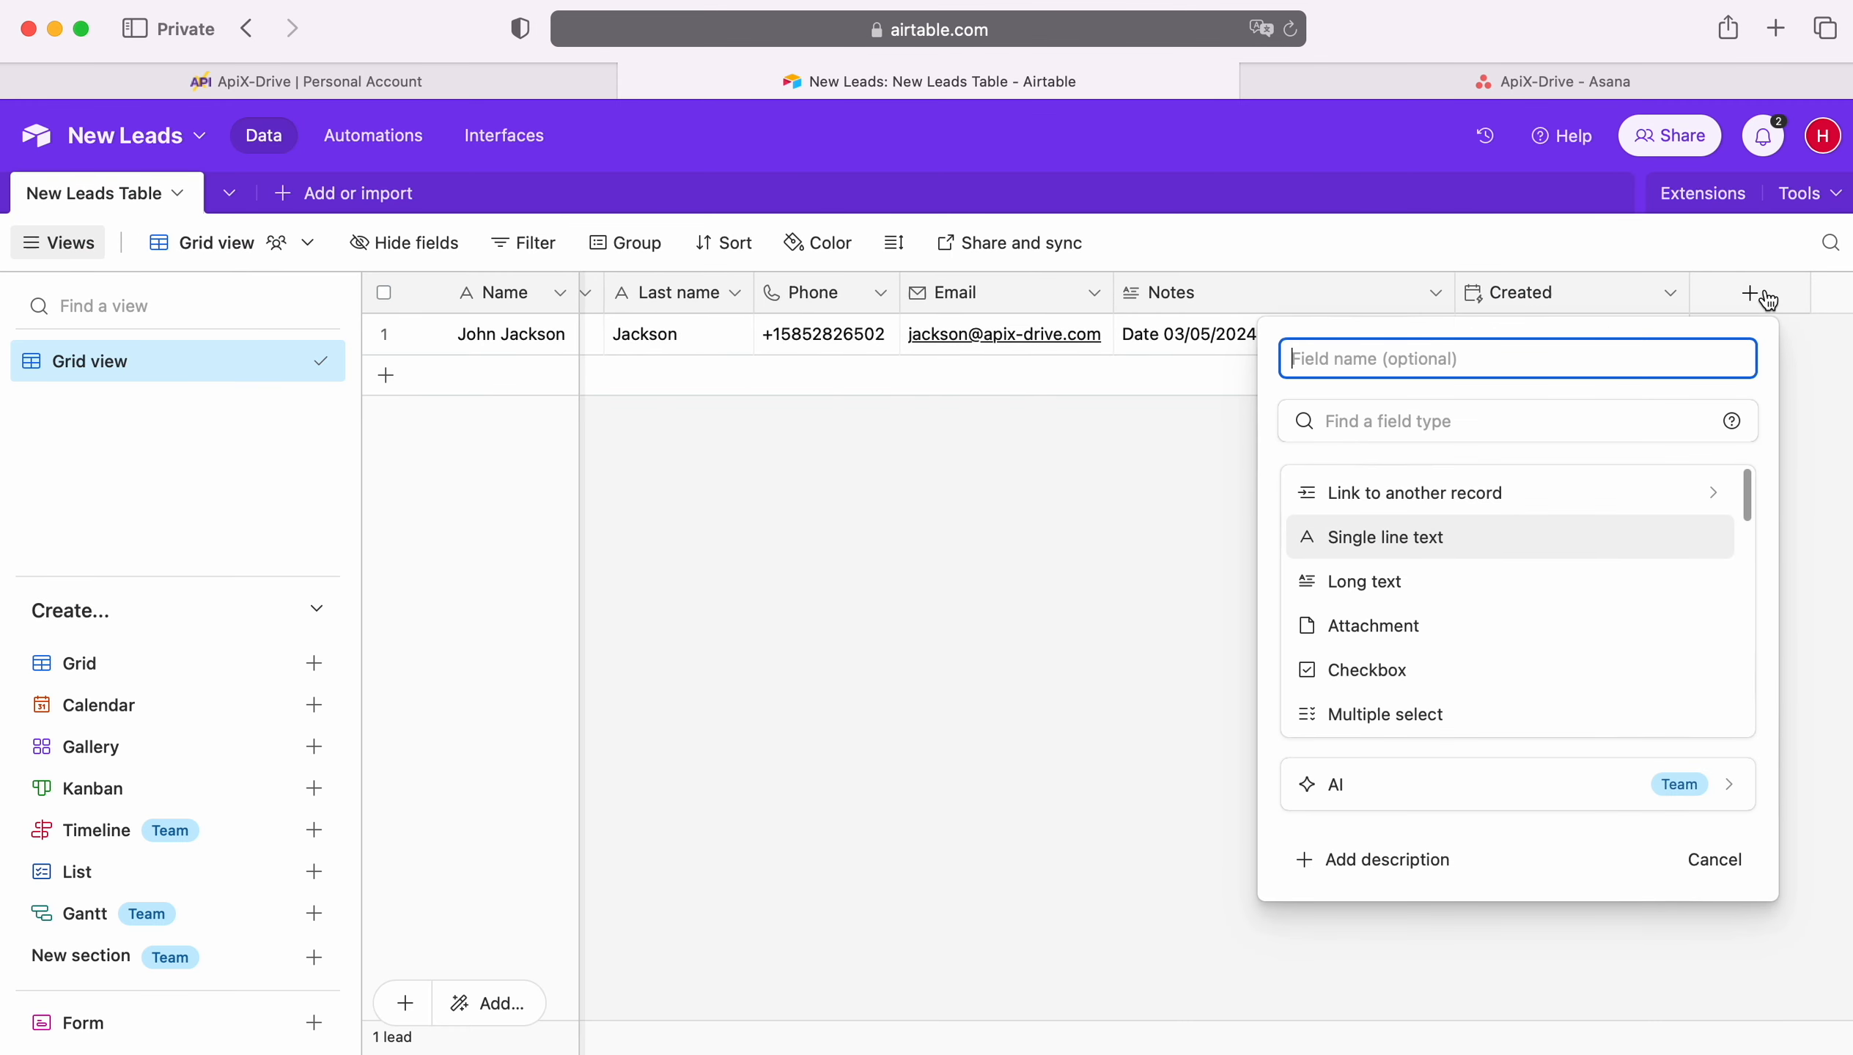
pyautogui.scroll(-3, 1535, 551)
pyautogui.scroll(-5, 1535, 556)
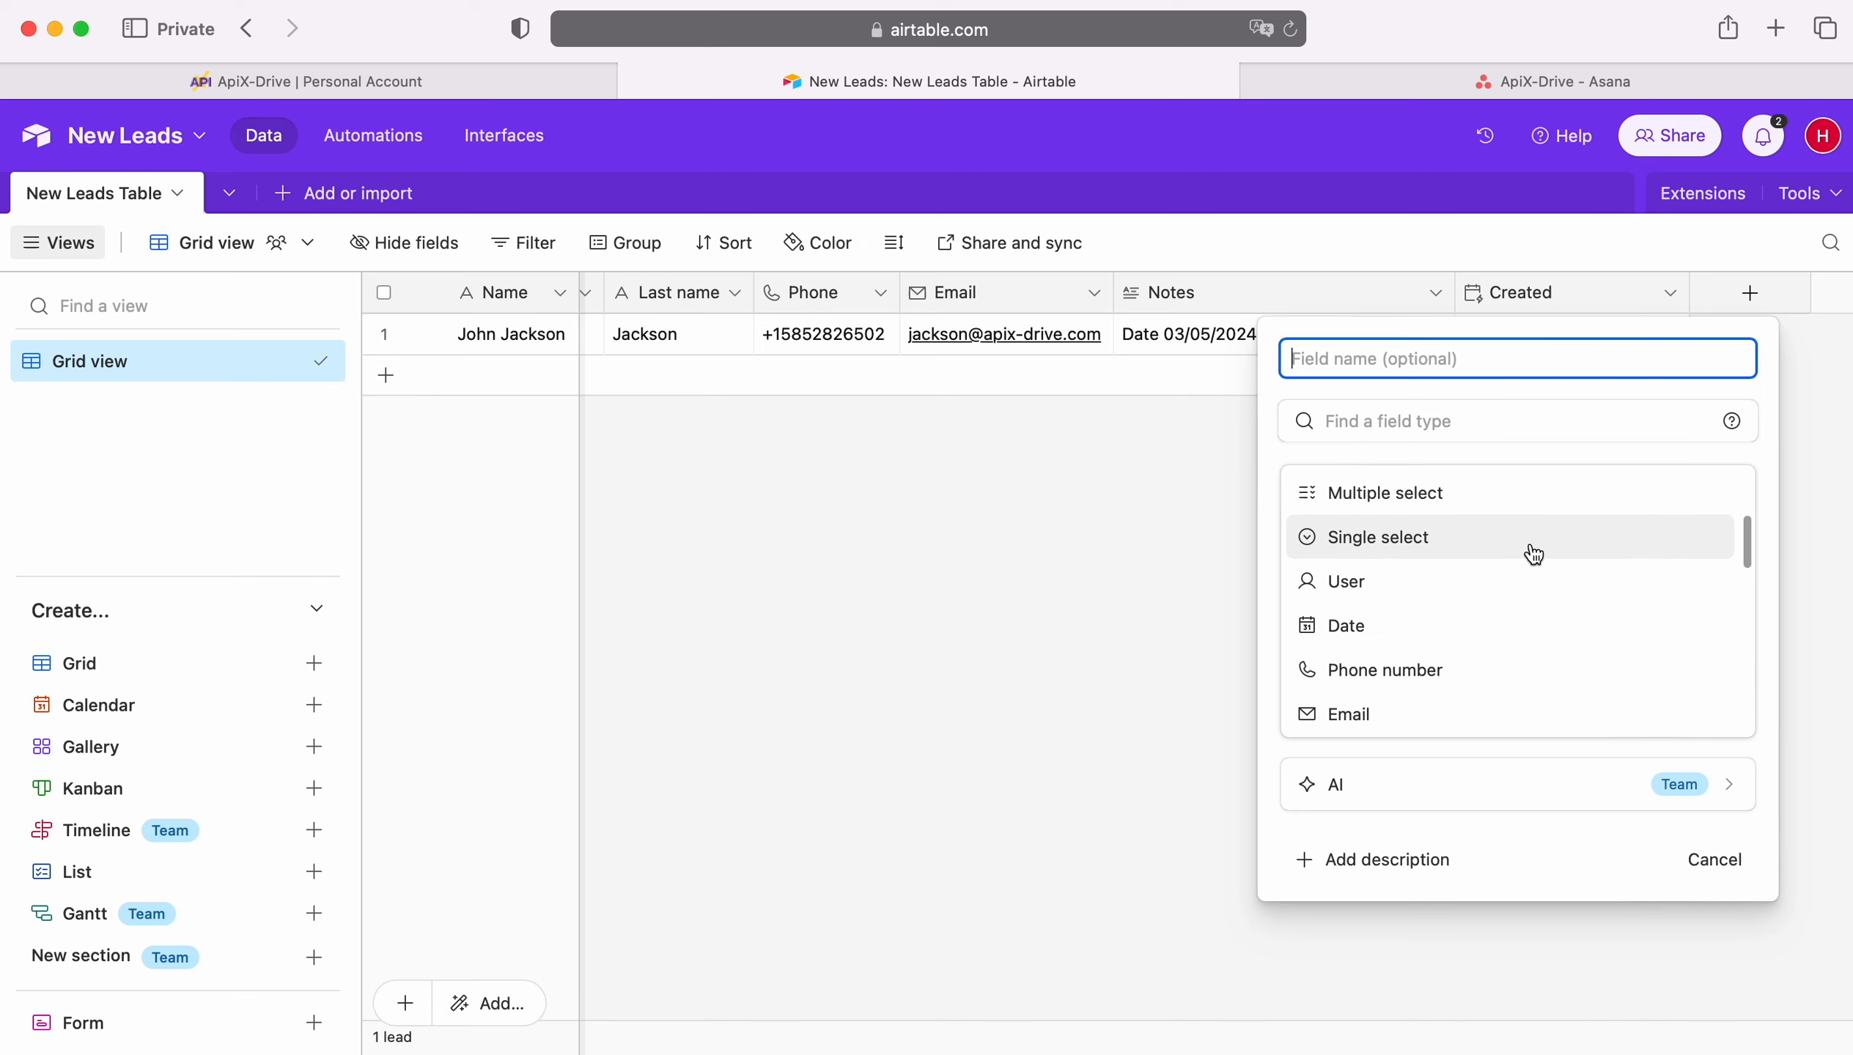
pyautogui.scroll(-5, 1534, 553)
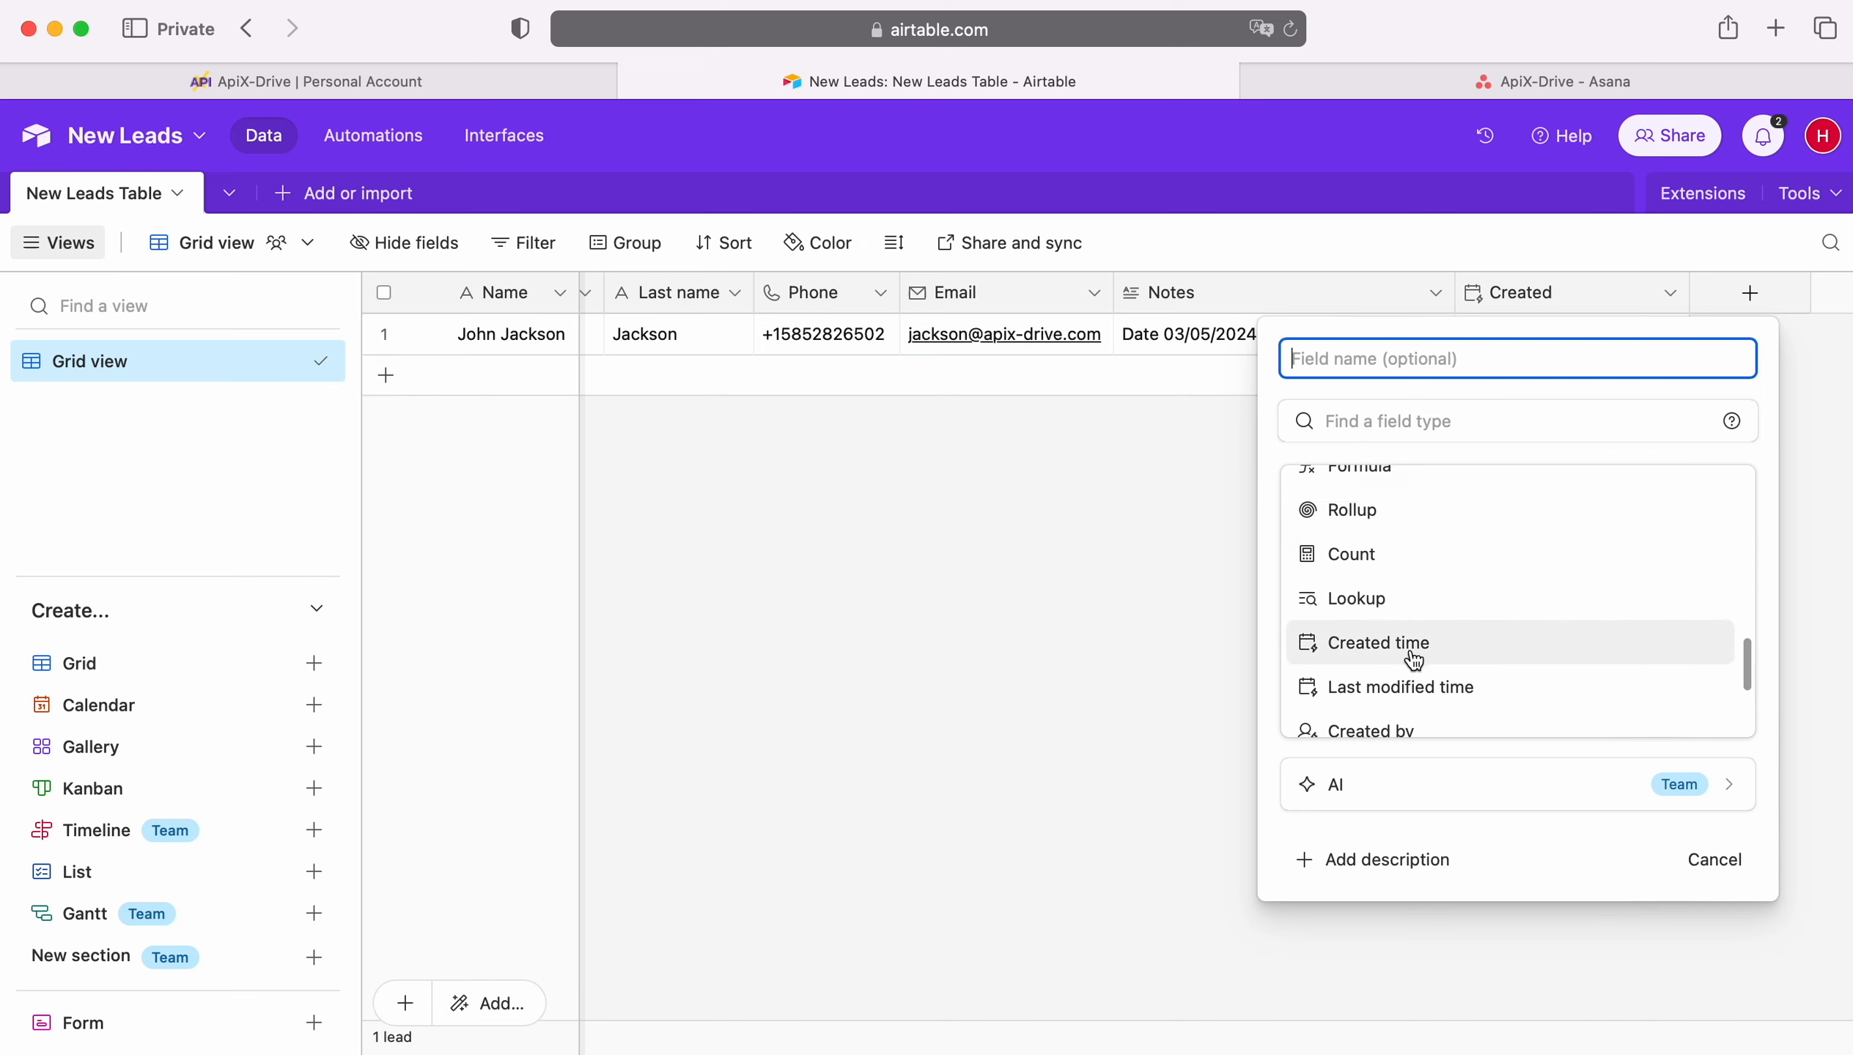
pyautogui.click(1119, 631)
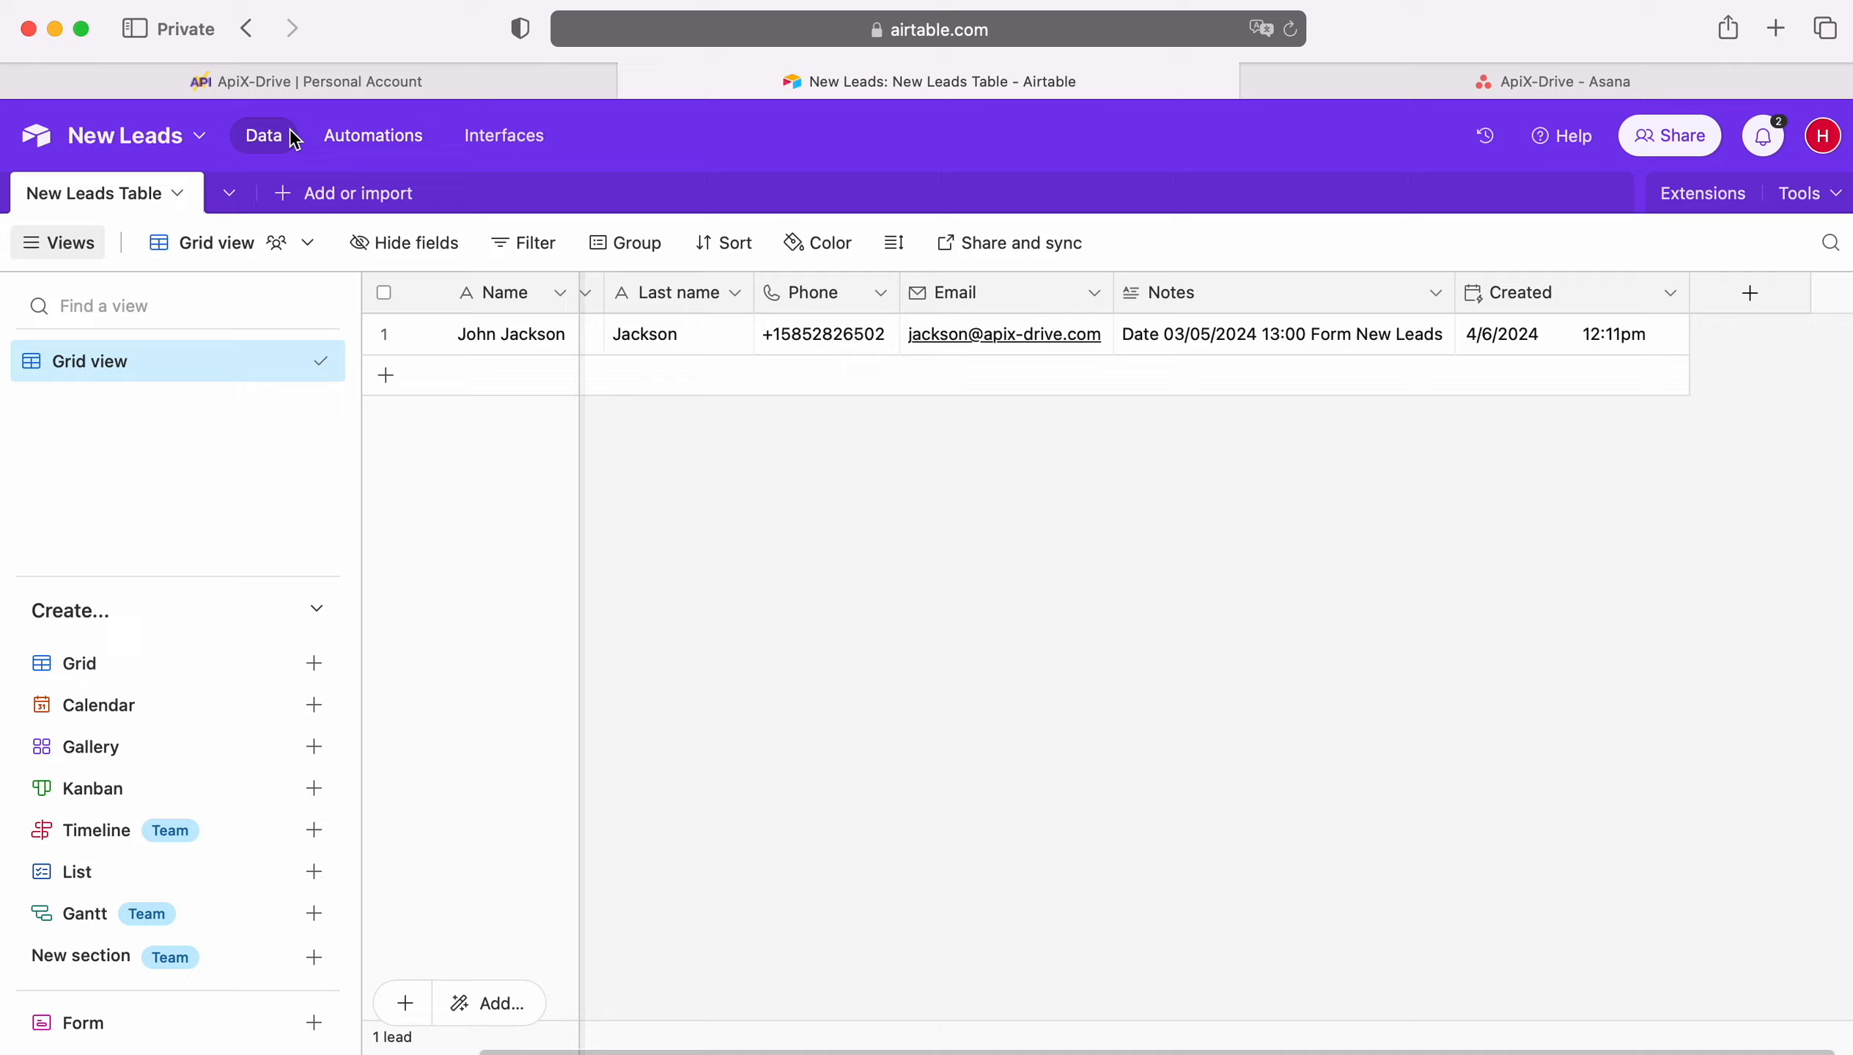
pyautogui.click(201, 82)
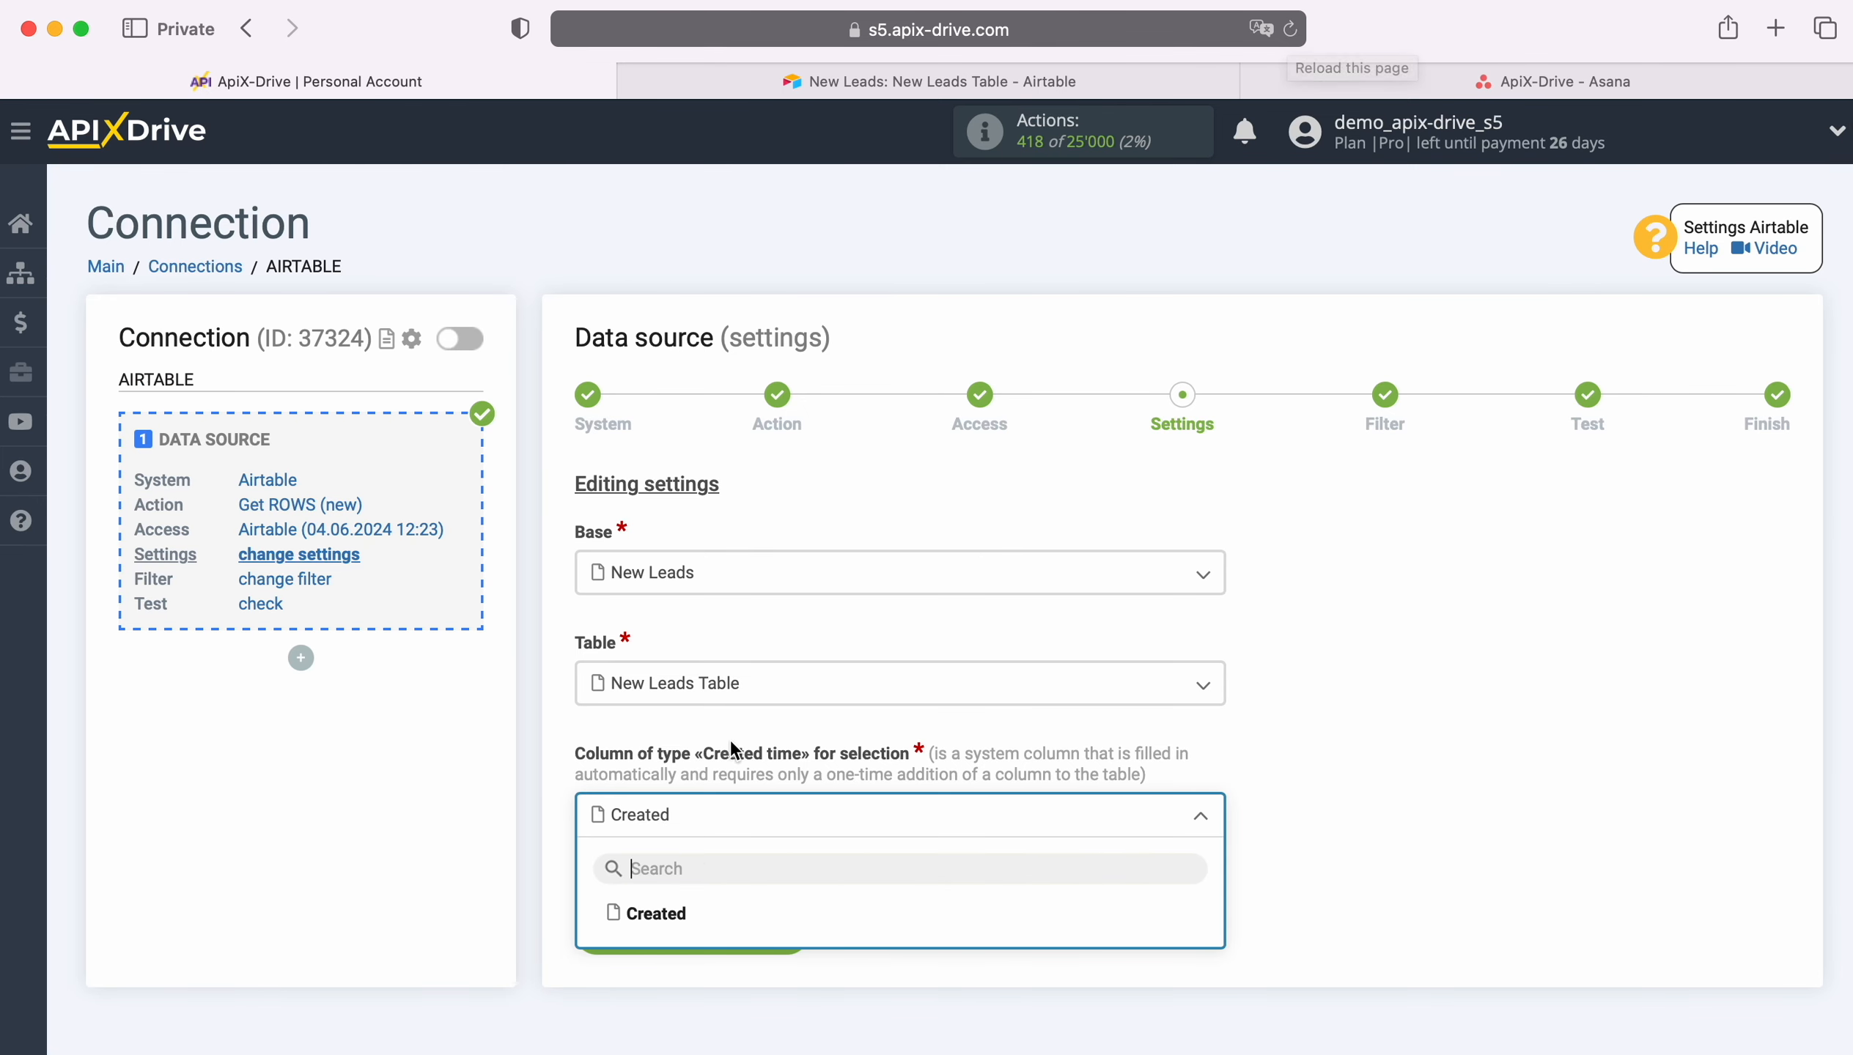
# Step: Select Created as the created-time column and save the source settings
pyautogui.click(662, 915)
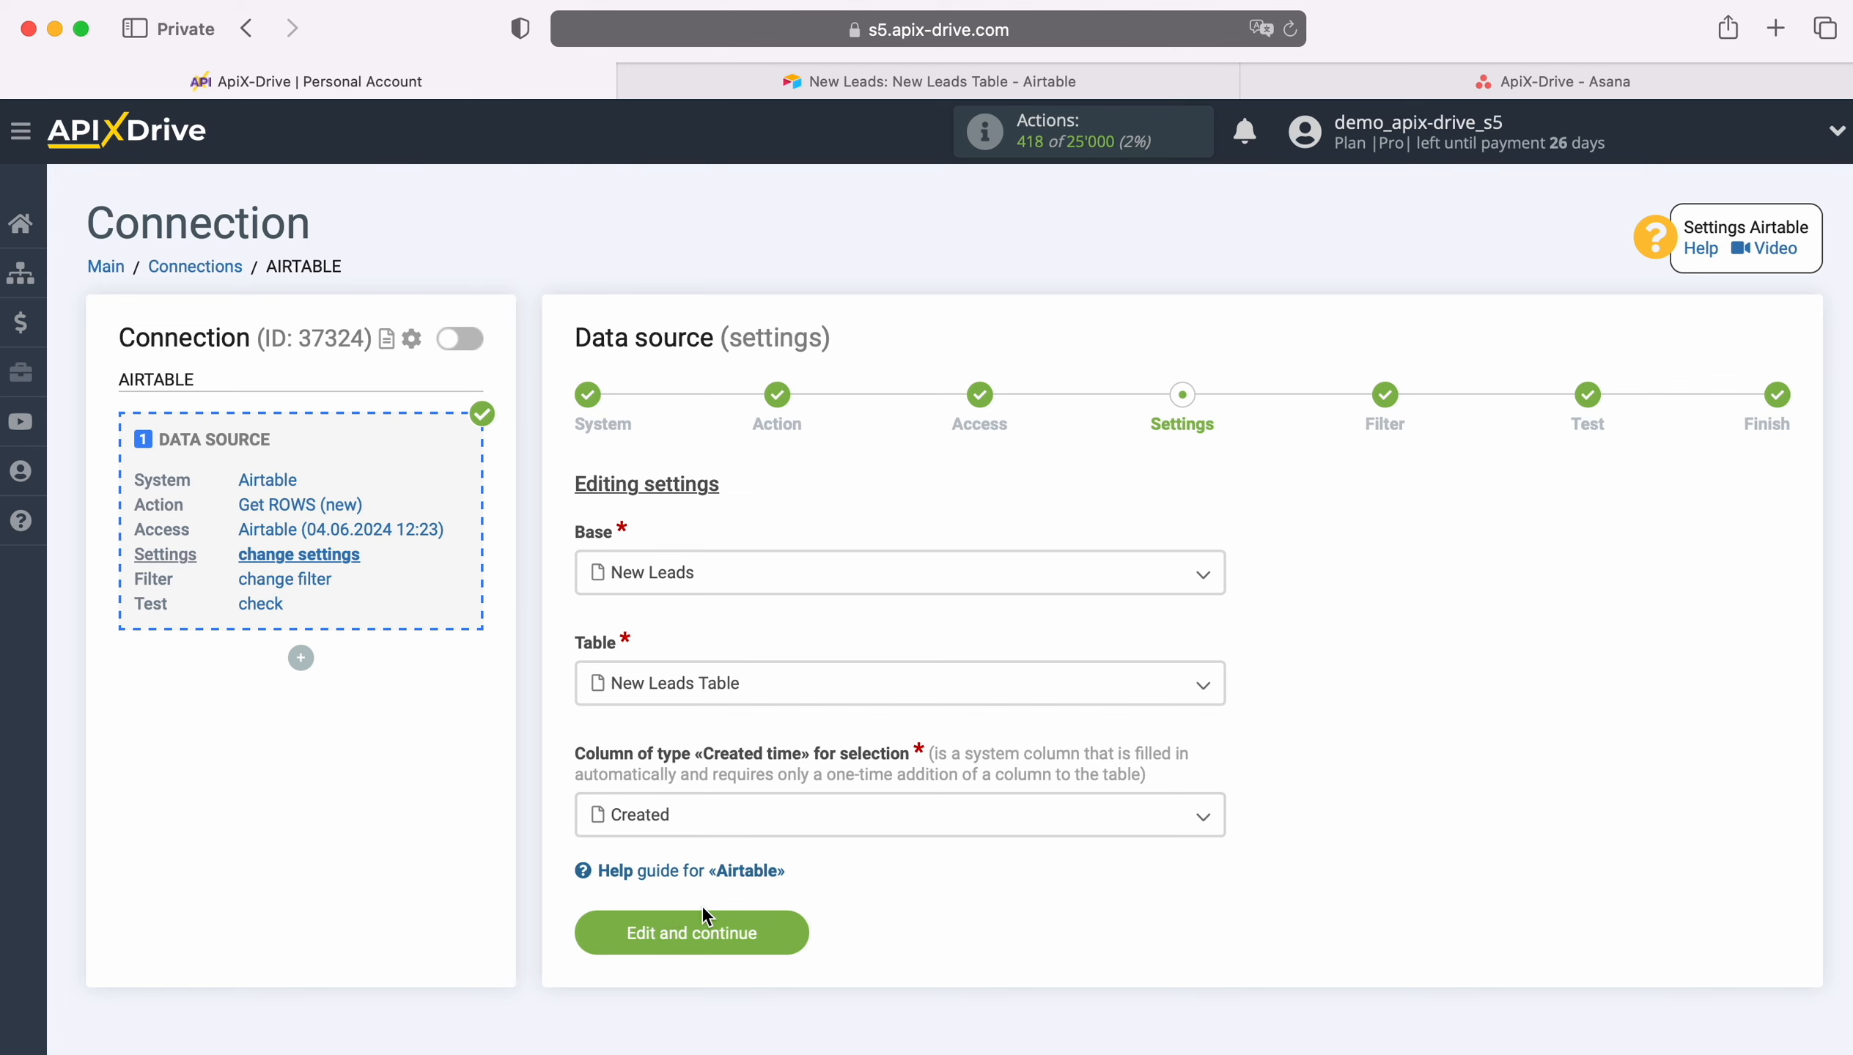
pyautogui.click(791, 925)
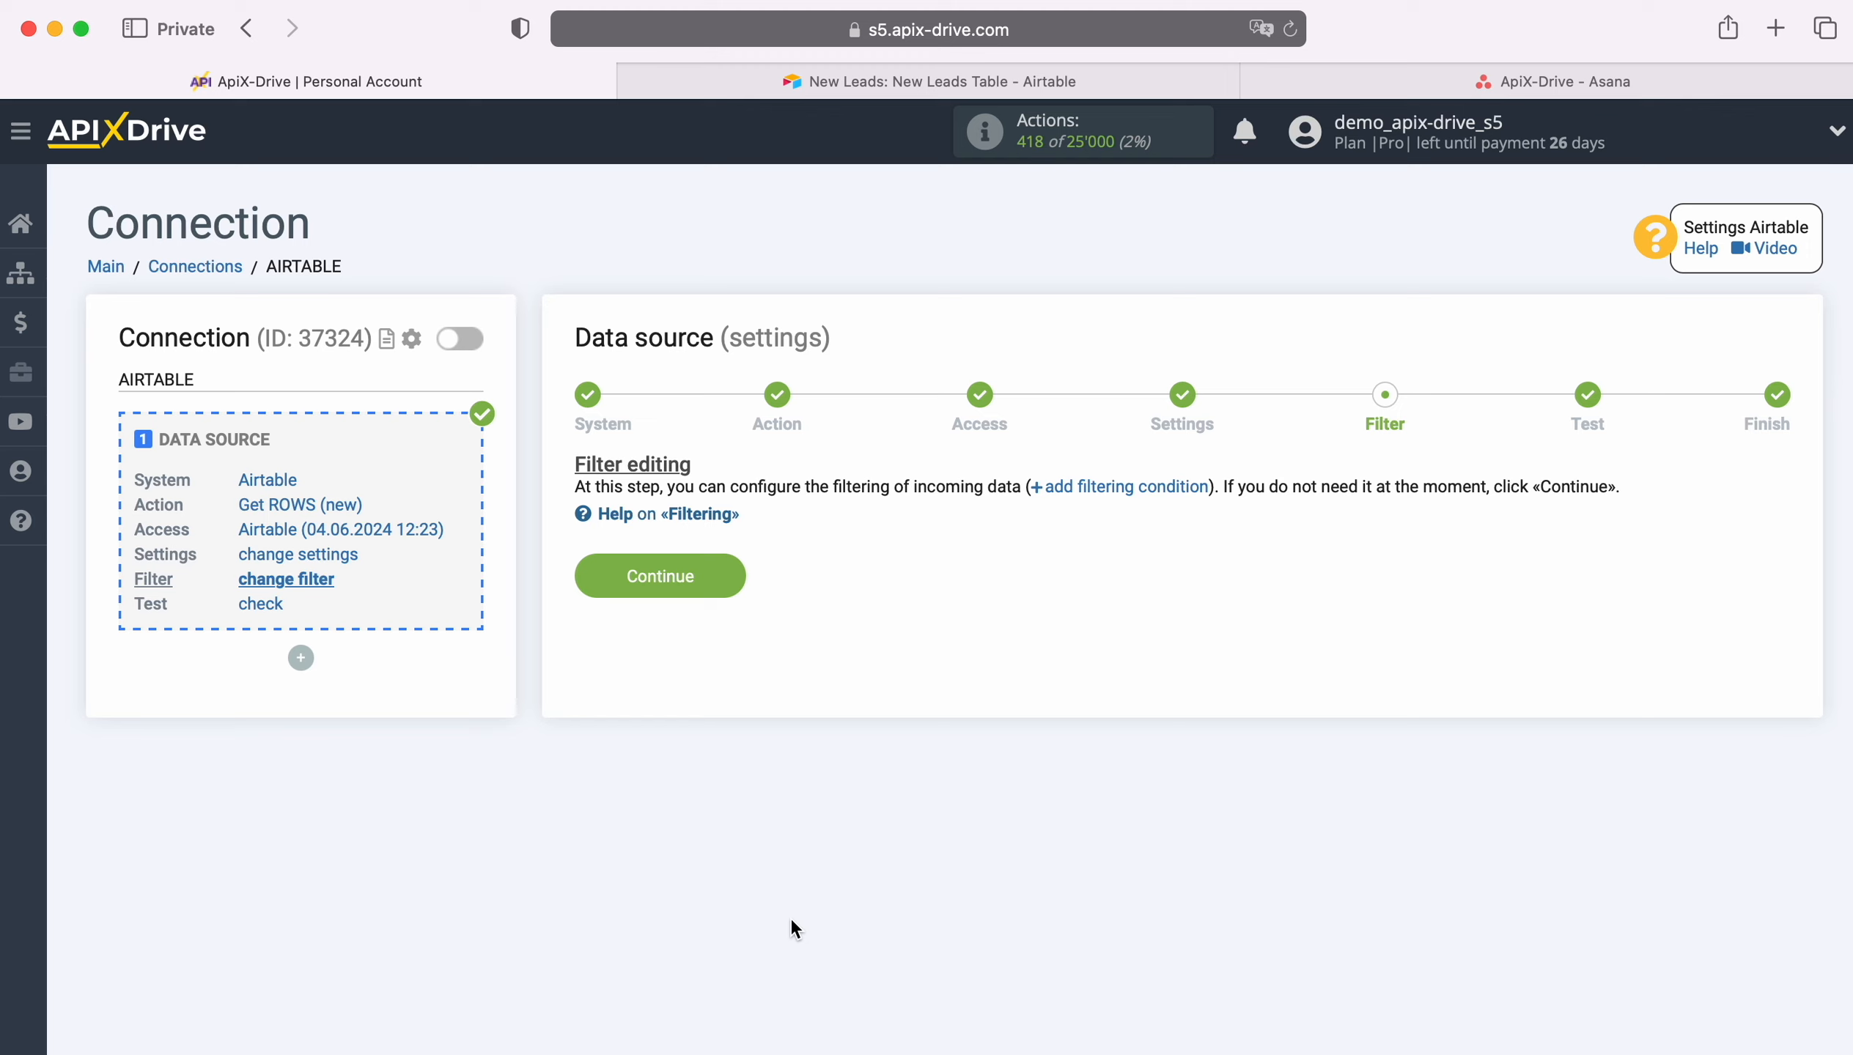
# Step: Skip the filter and test stages and start configuring the data destination
pyautogui.click(730, 569)
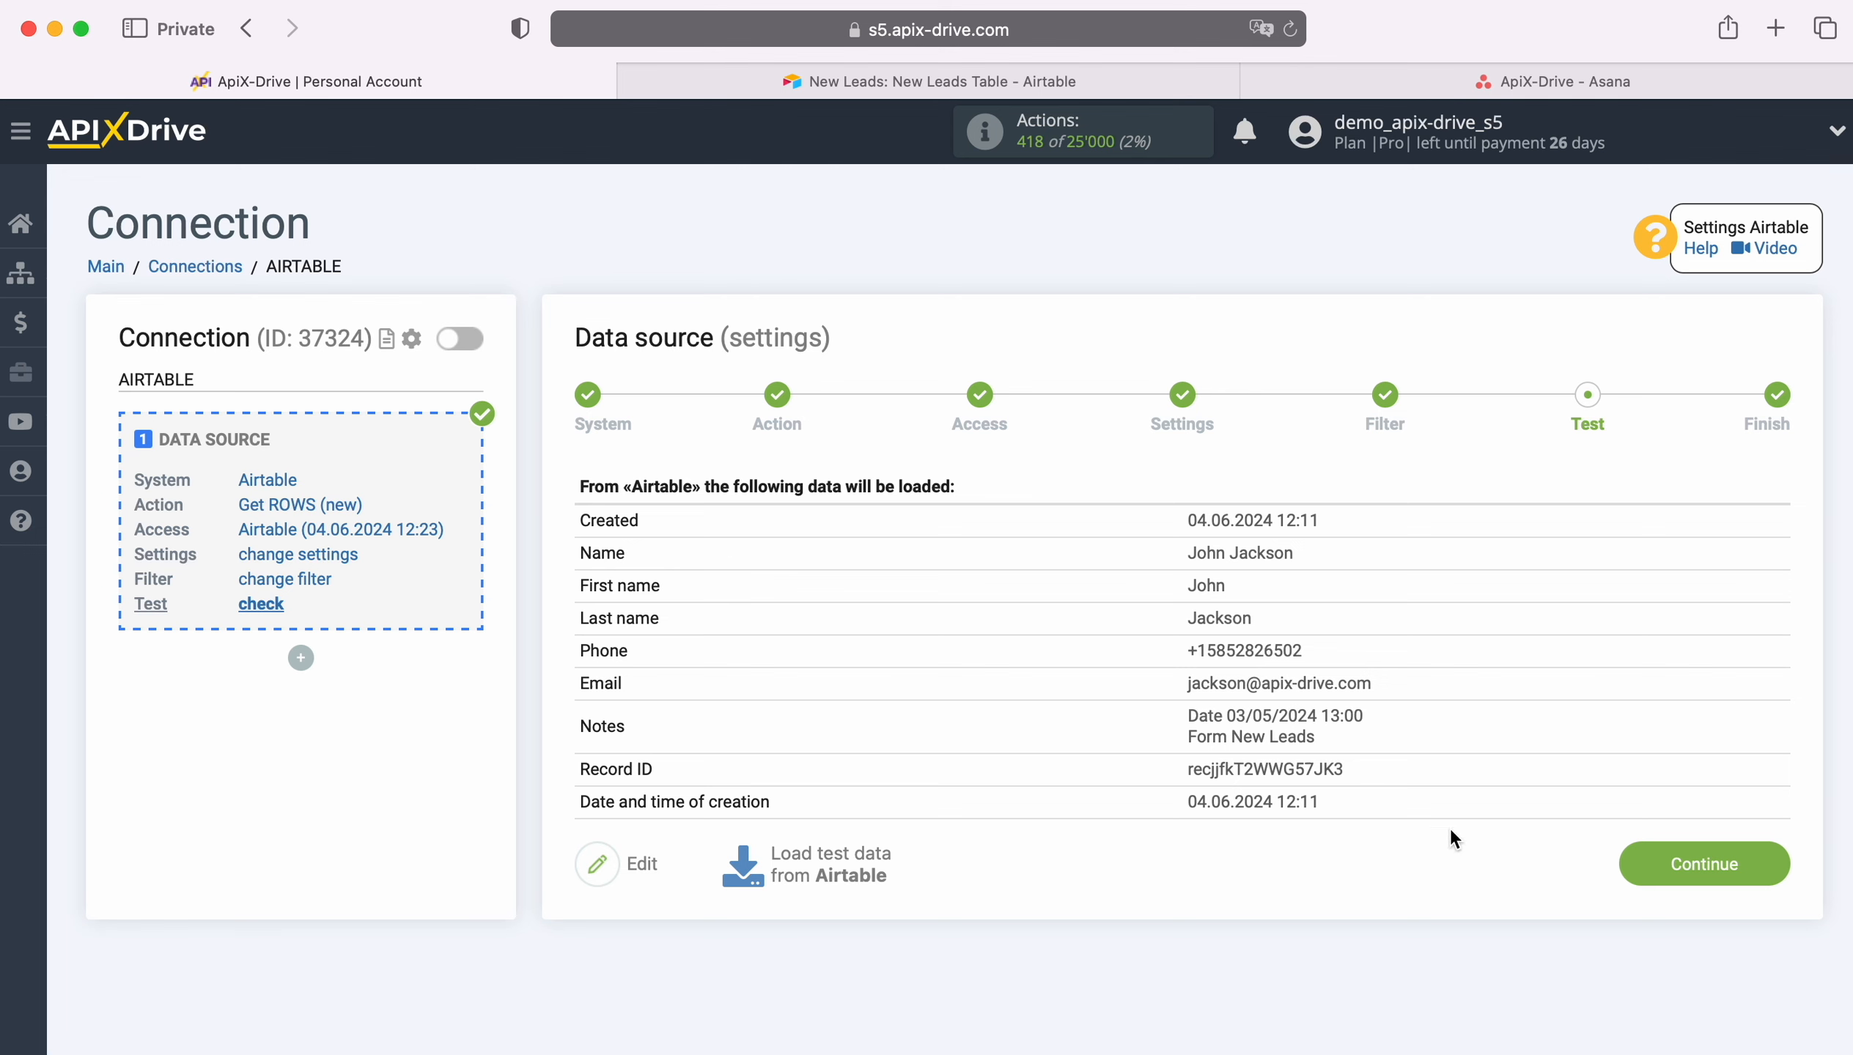
pyautogui.click(1768, 861)
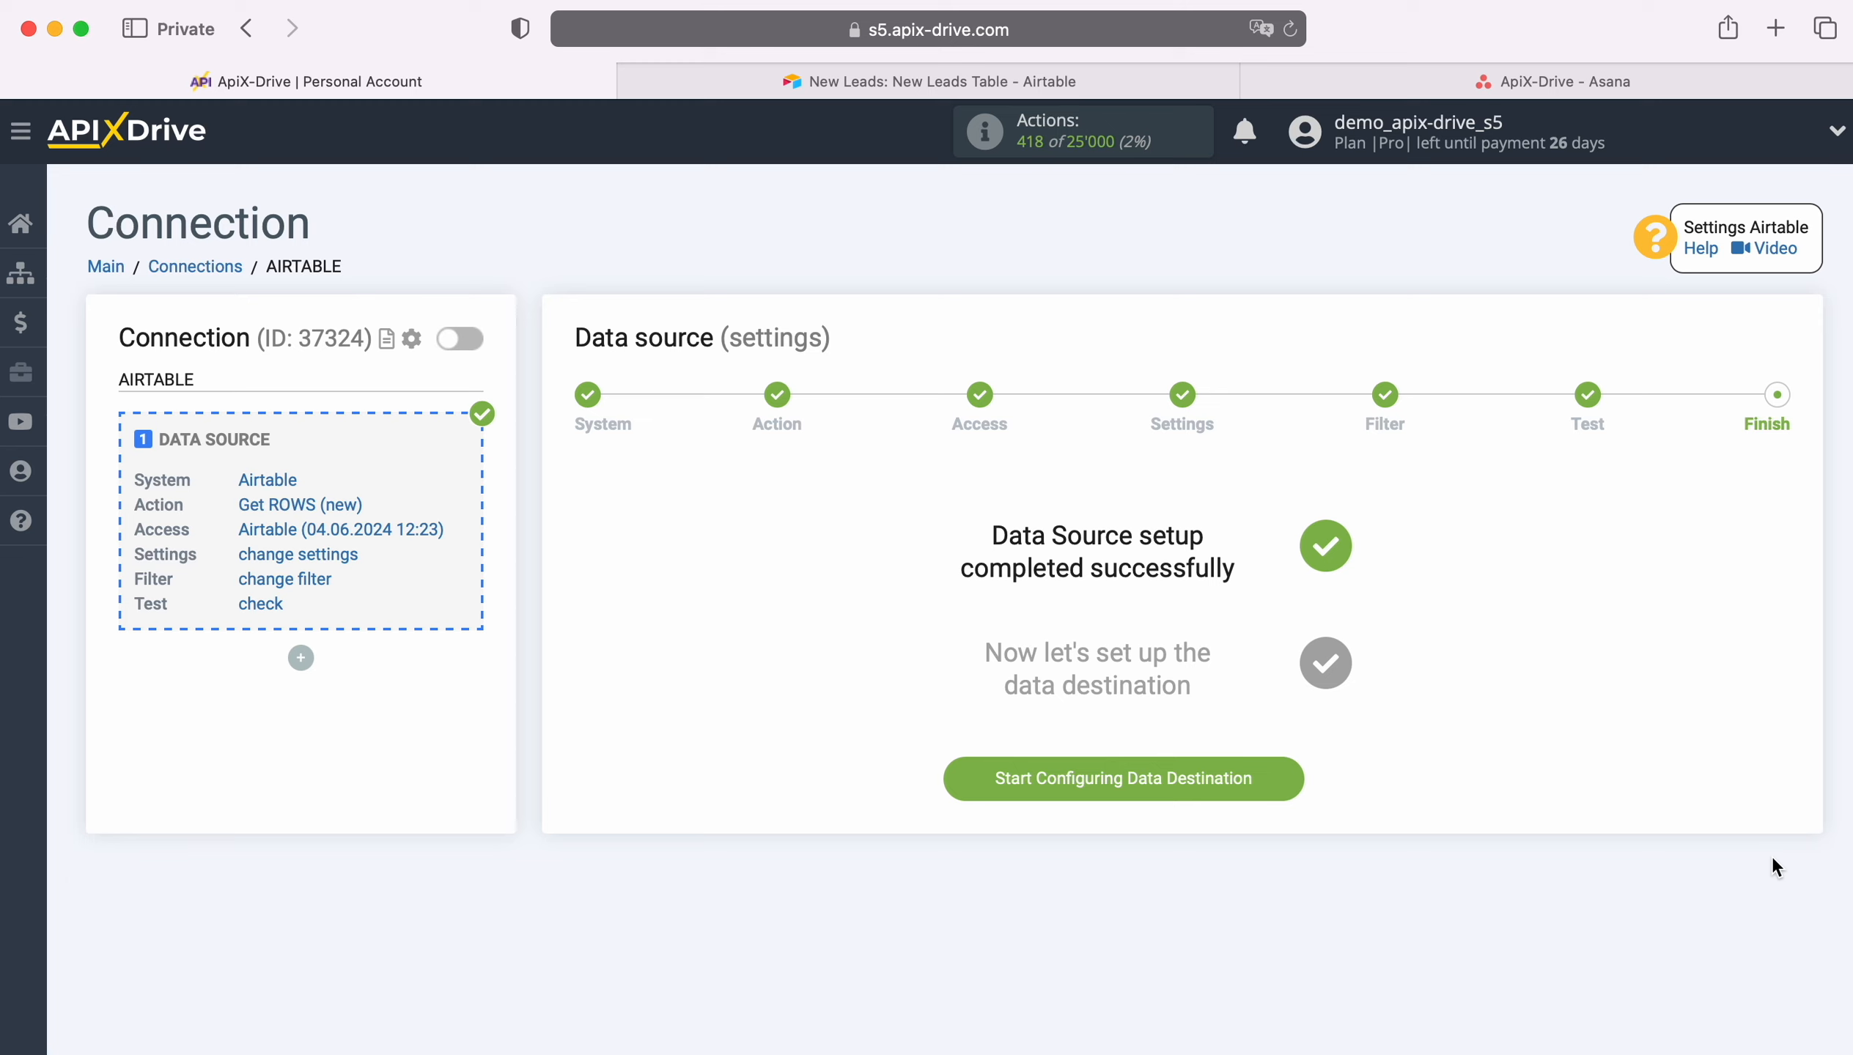
pyautogui.click(1287, 768)
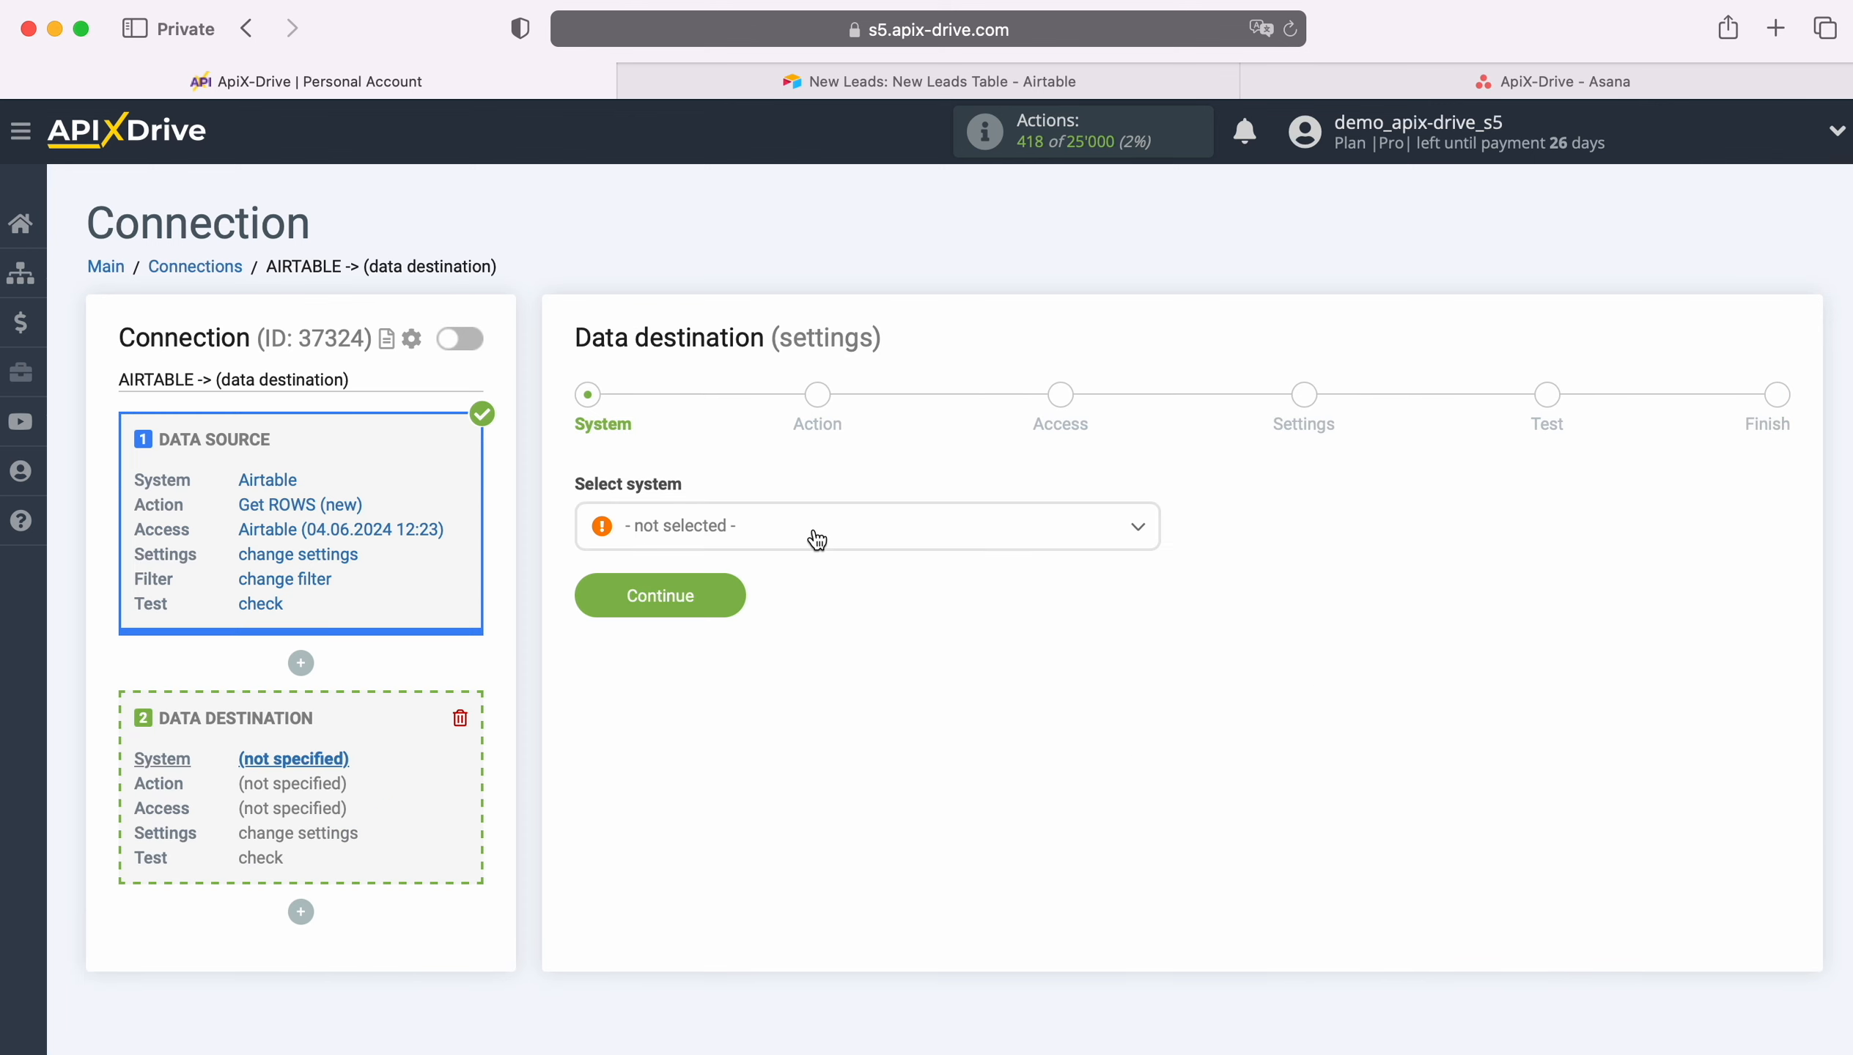
# Step: Select Asana as the data destination system
pyautogui.click(817, 540)
pyautogui.scroll(-3, 941, 728)
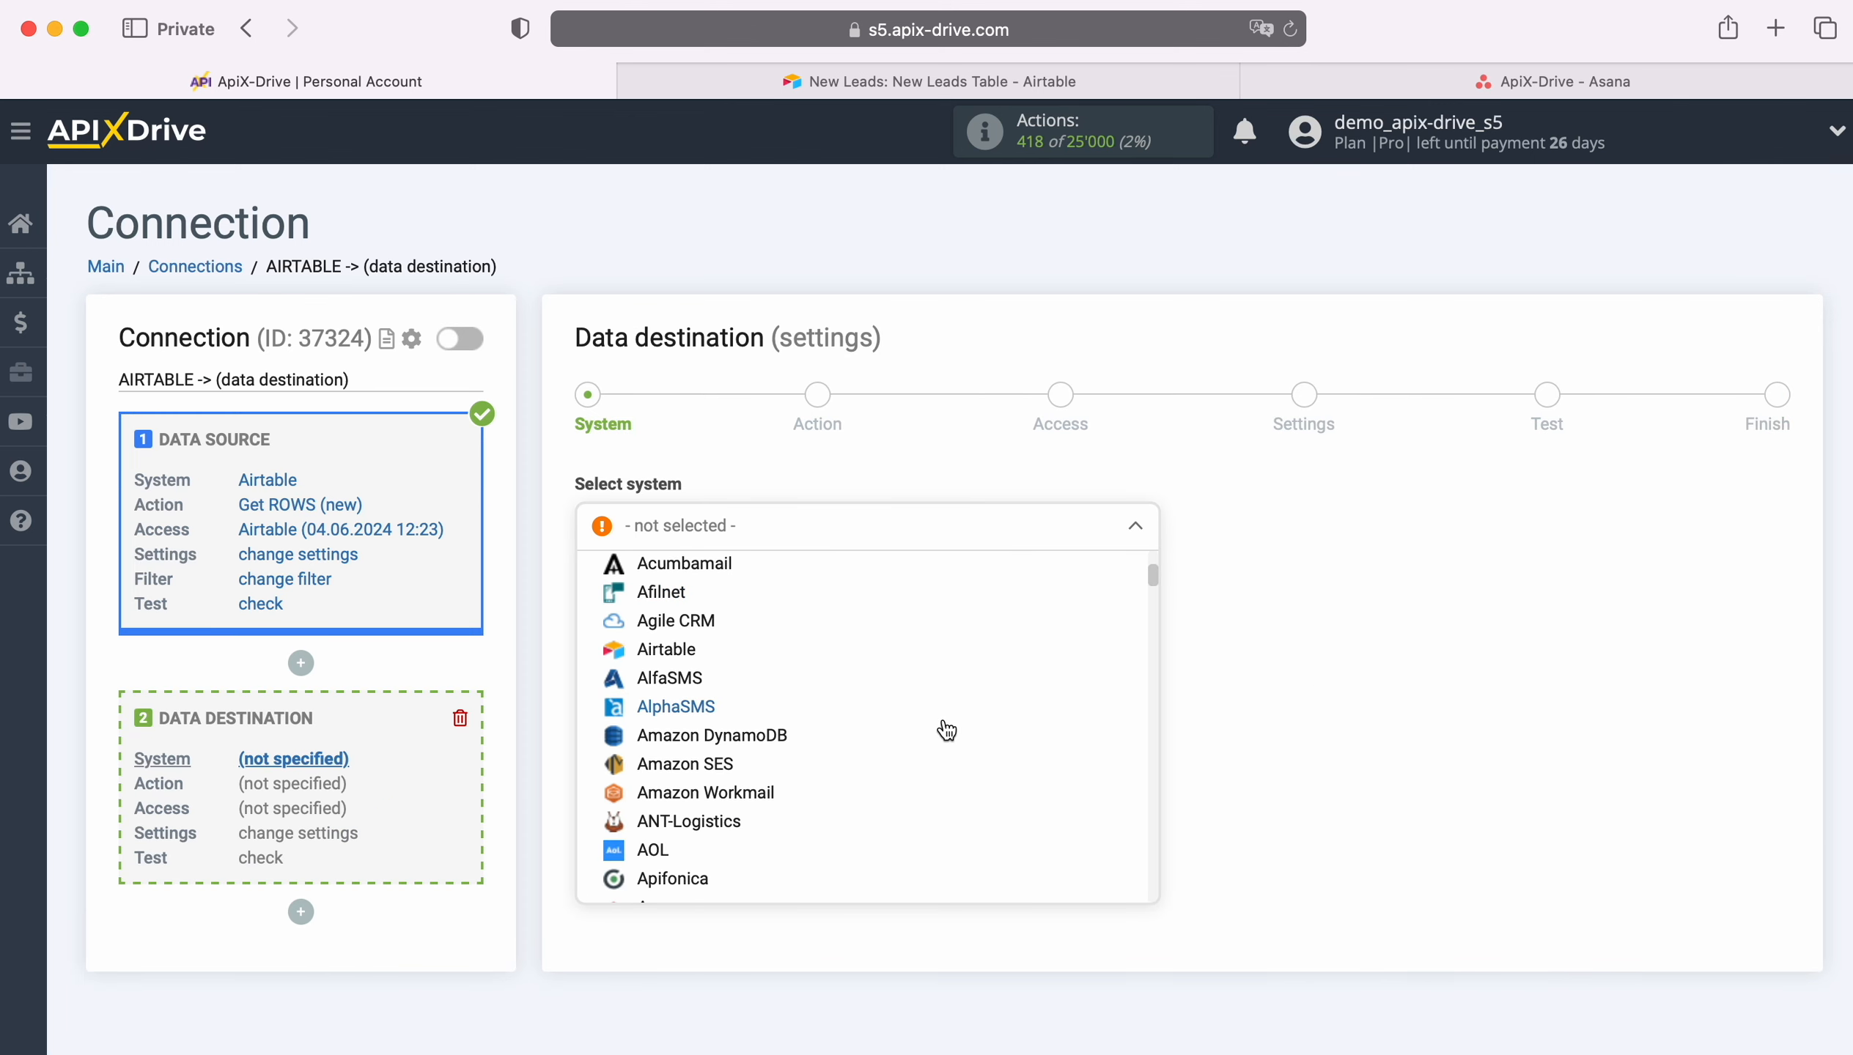
pyautogui.scroll(-3, 944, 727)
pyautogui.click(674, 727)
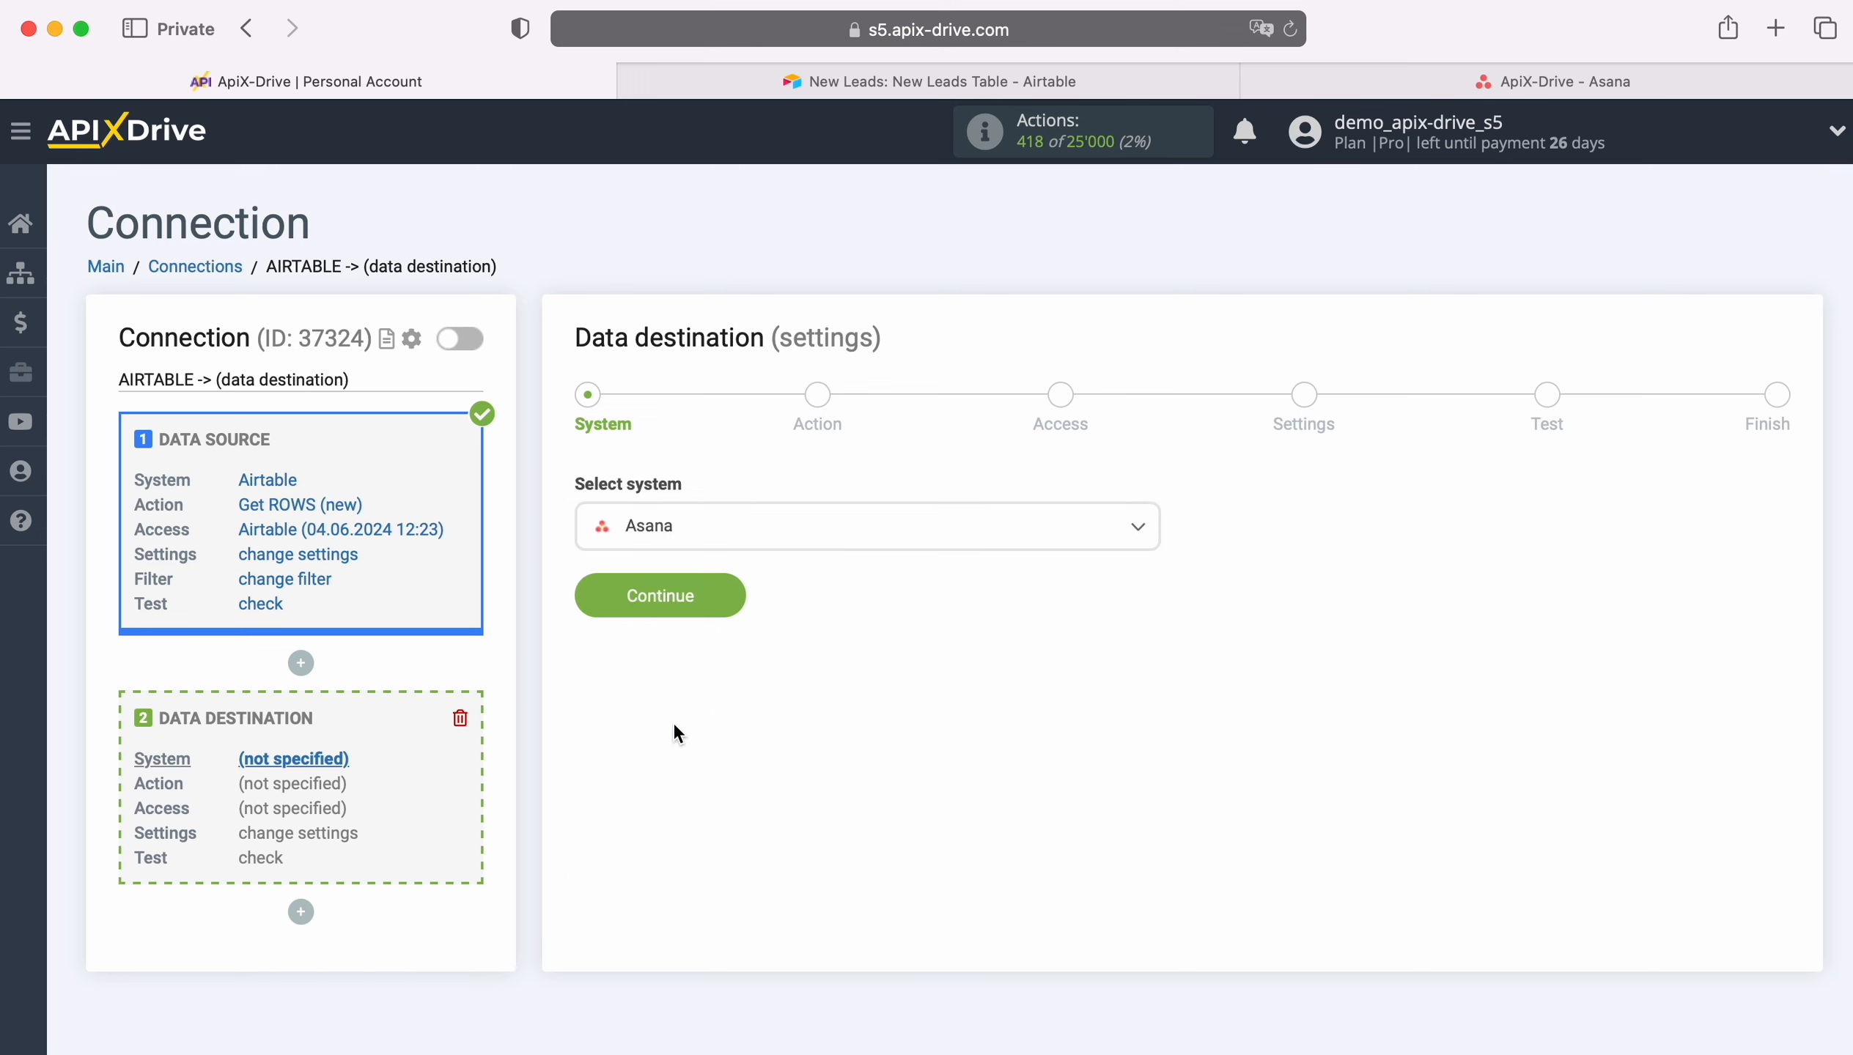
pyautogui.click(717, 593)
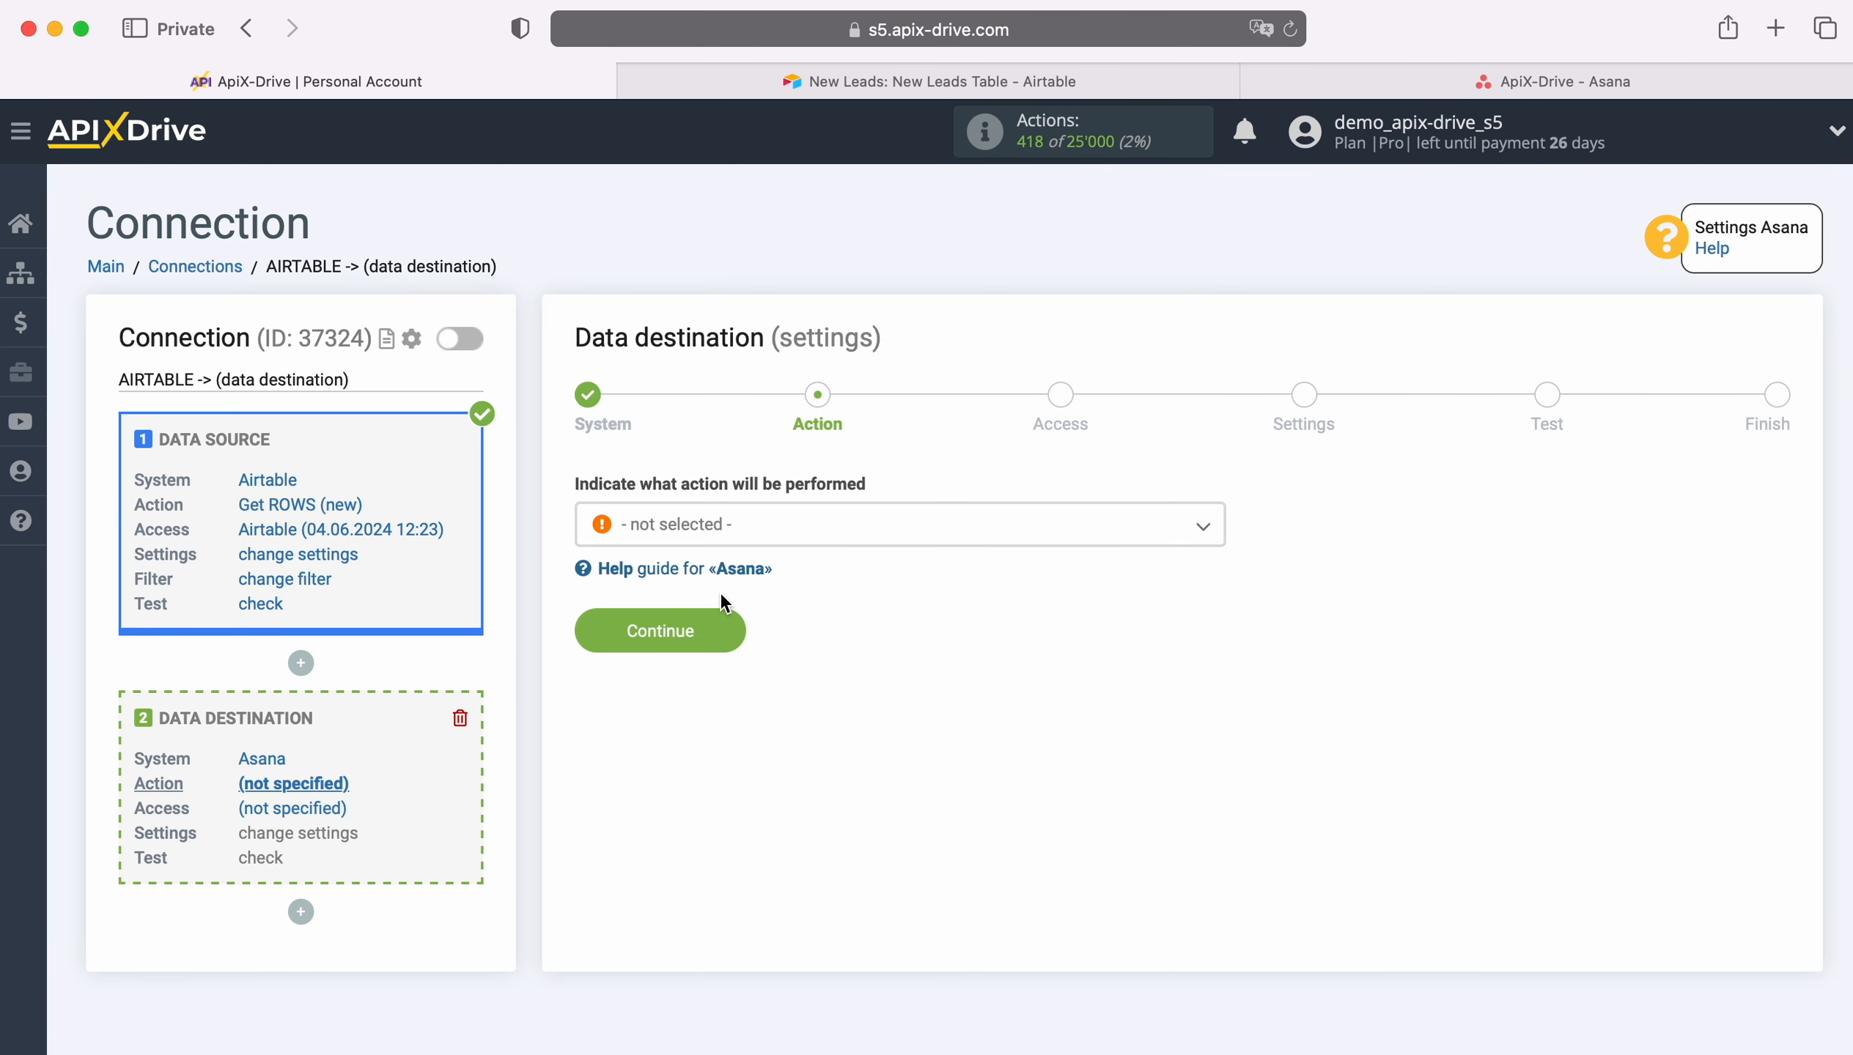
# Step: Choose Create TASK as the Asana action and continue
pyautogui.click(761, 527)
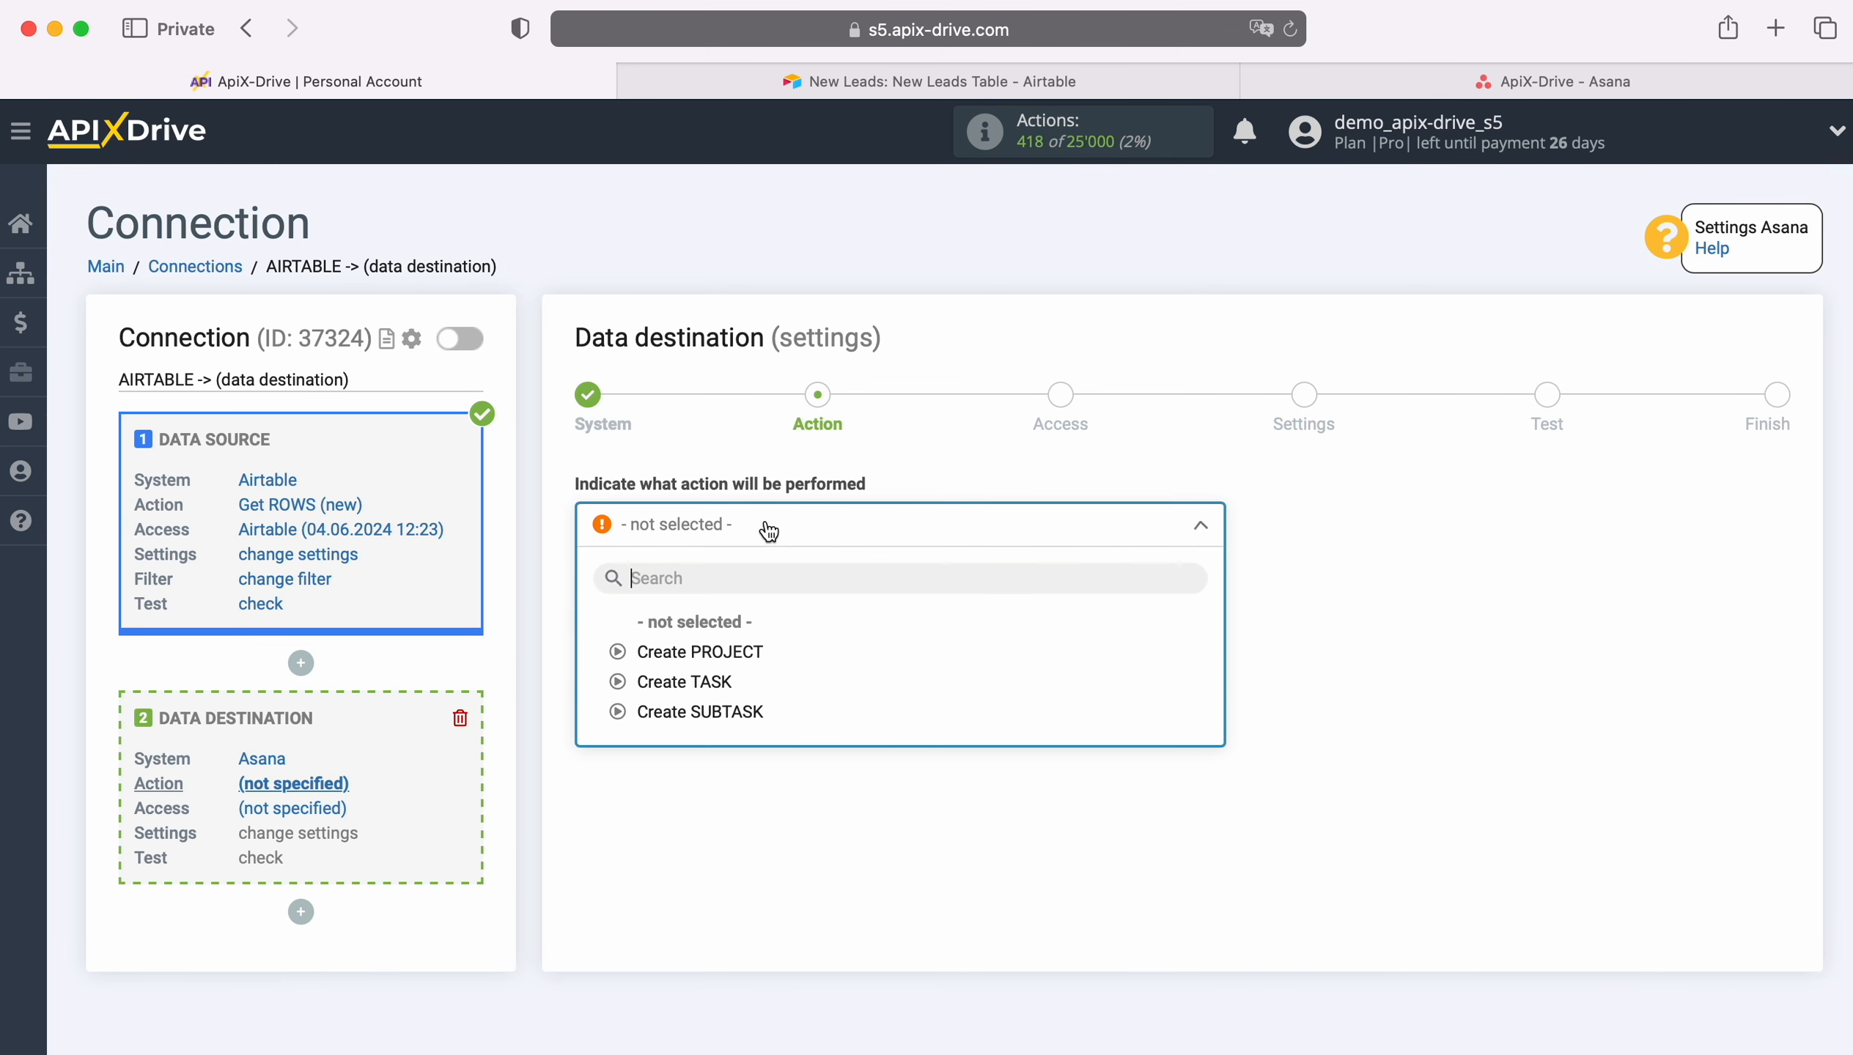
pyautogui.click(717, 683)
pyautogui.click(725, 624)
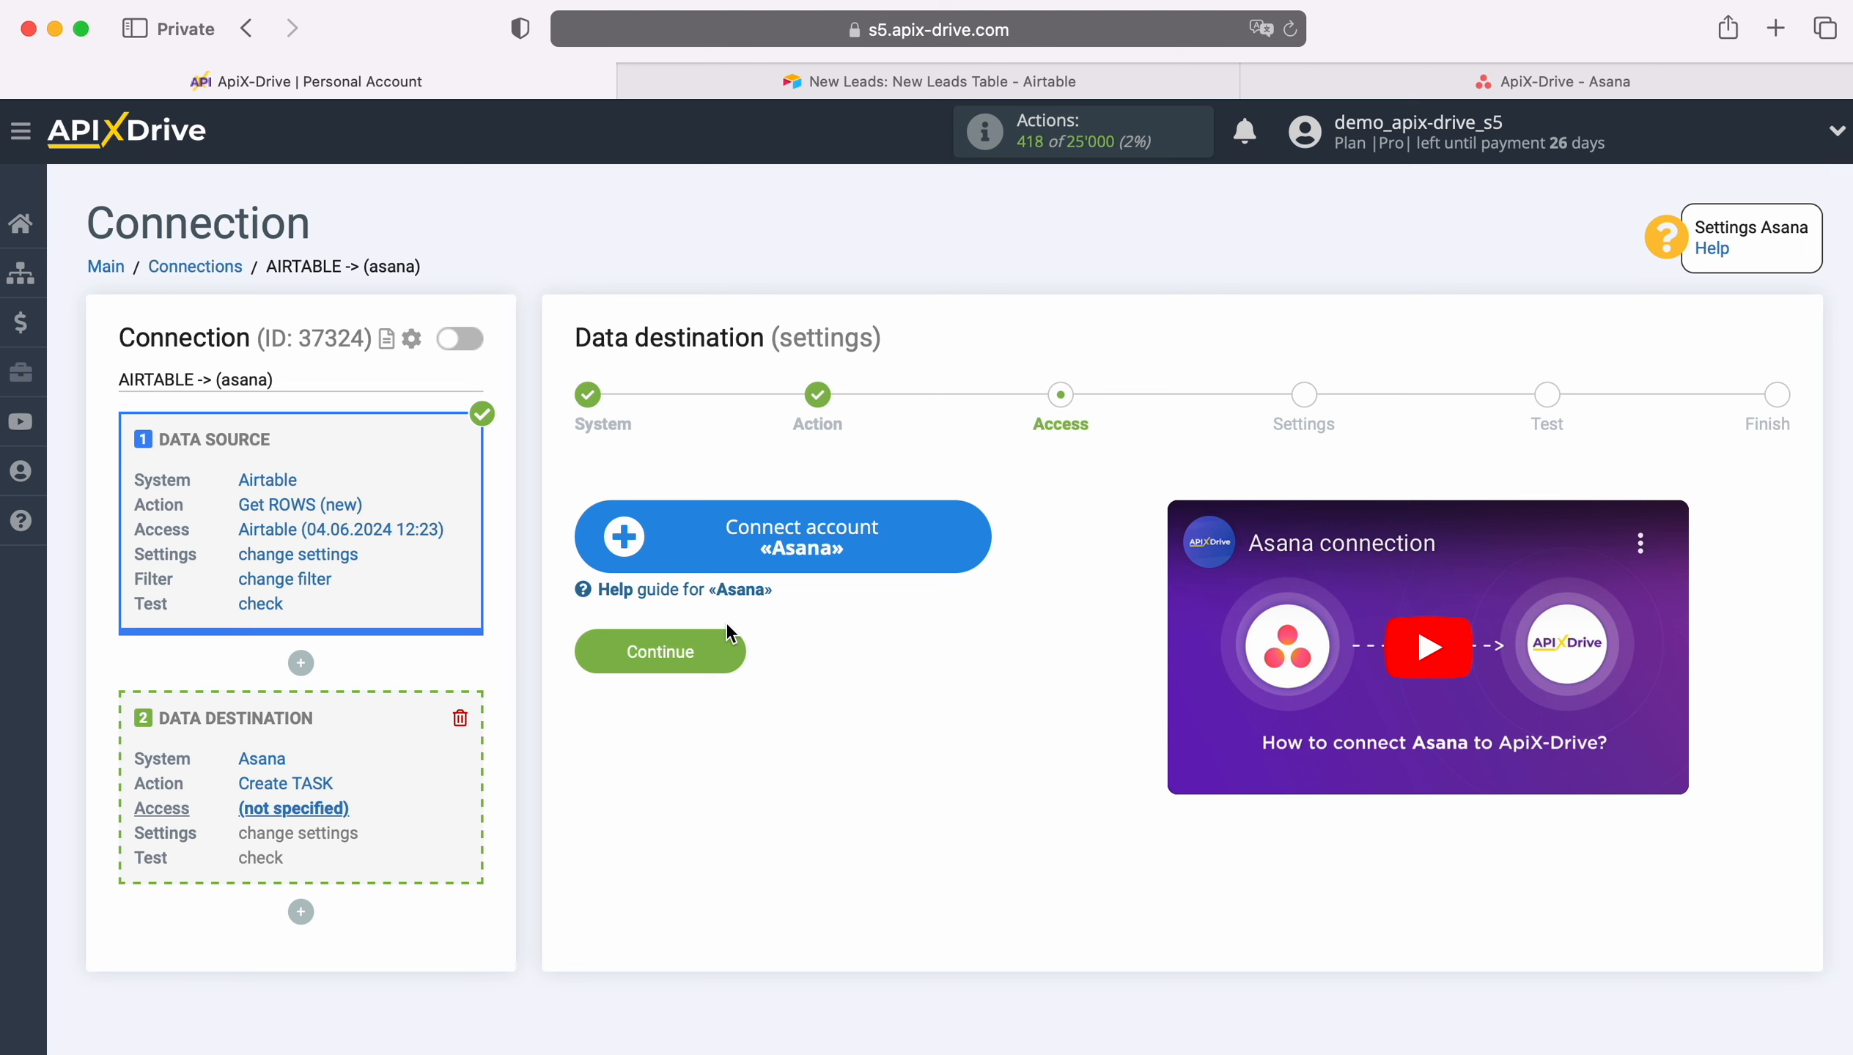
# Step: Connect an Asana account by signing in with the account e-mail and password
pyautogui.click(980, 523)
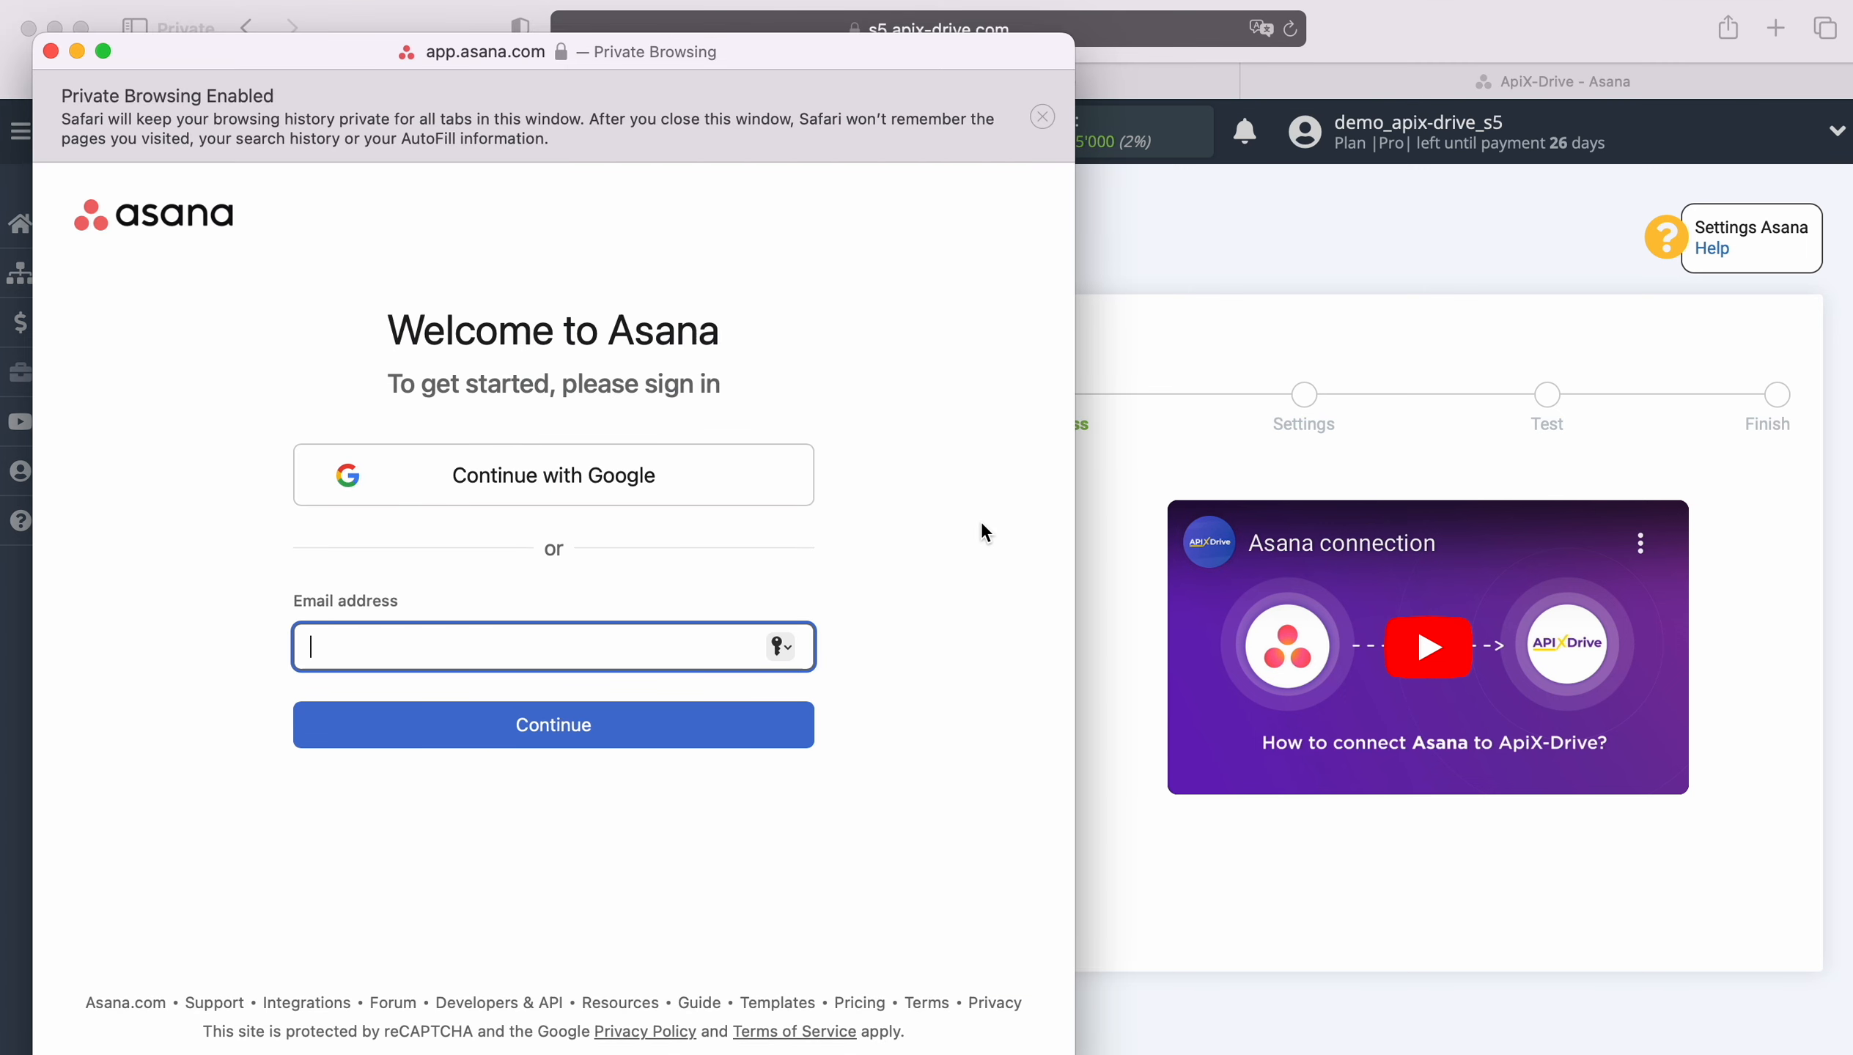
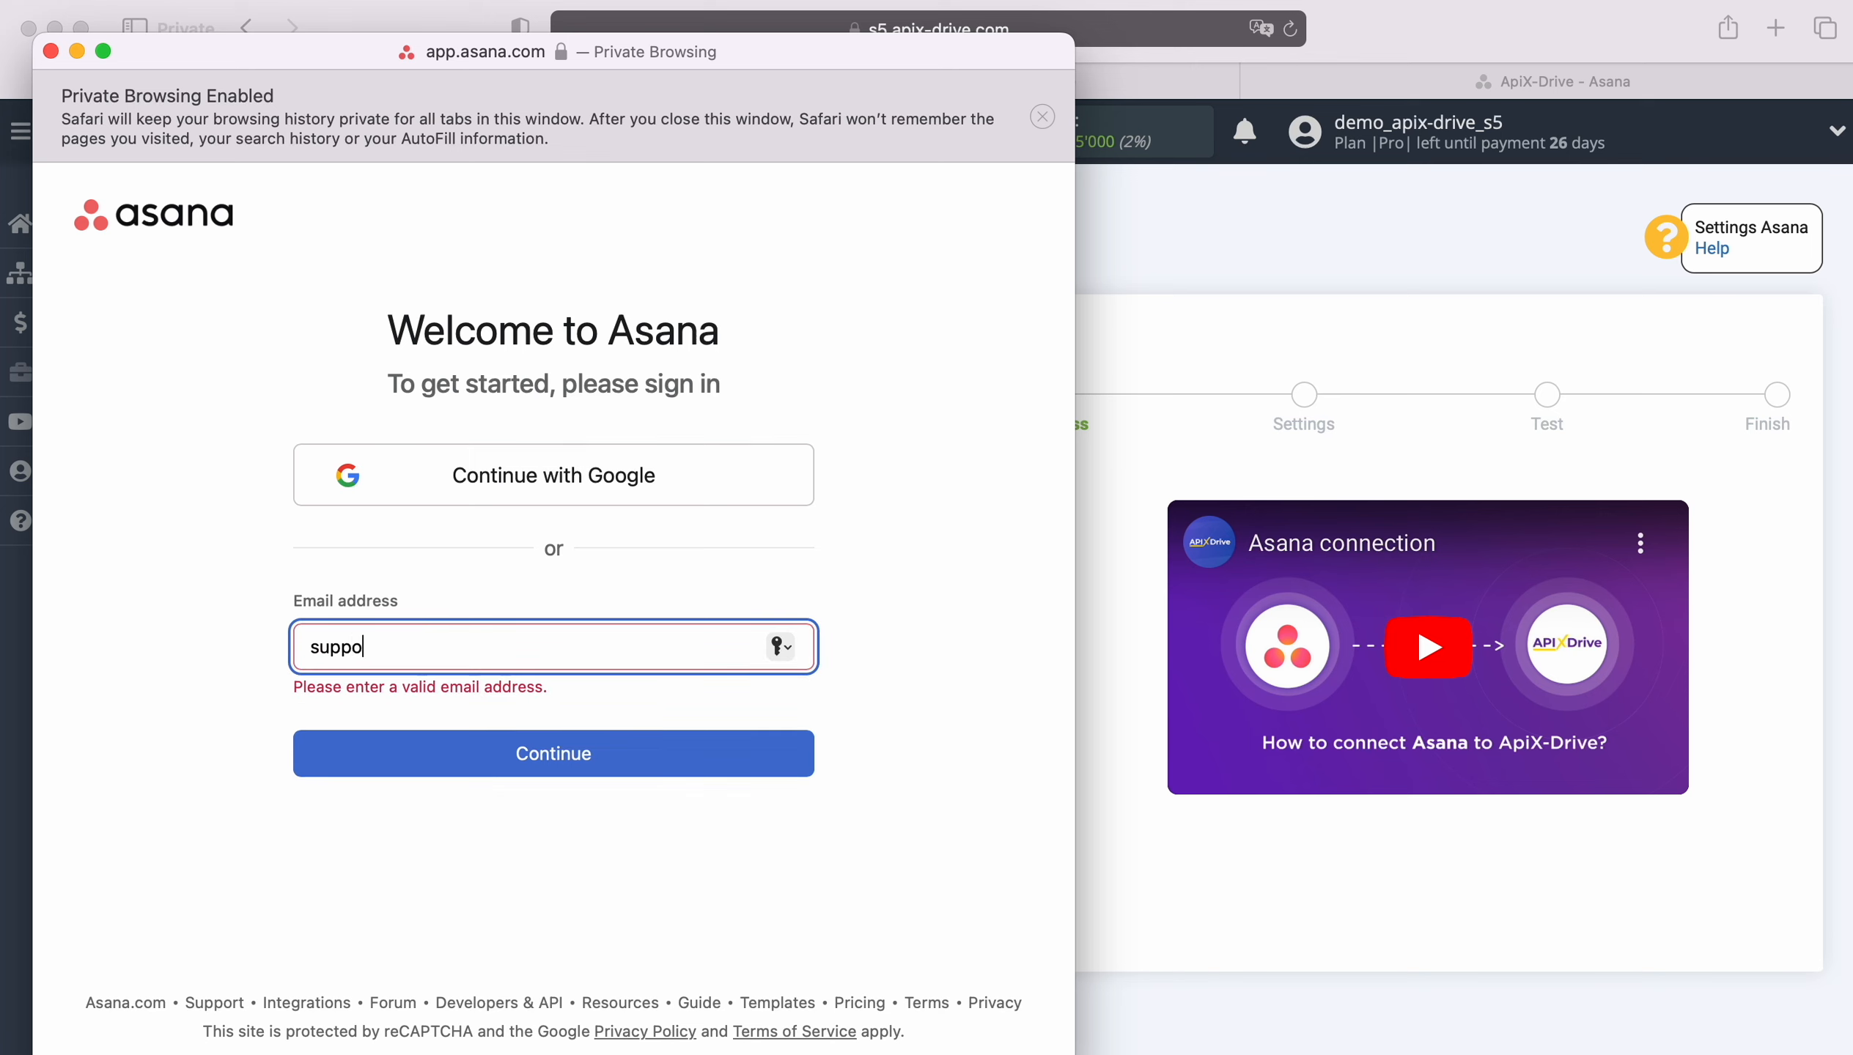
pyautogui.press('Return')
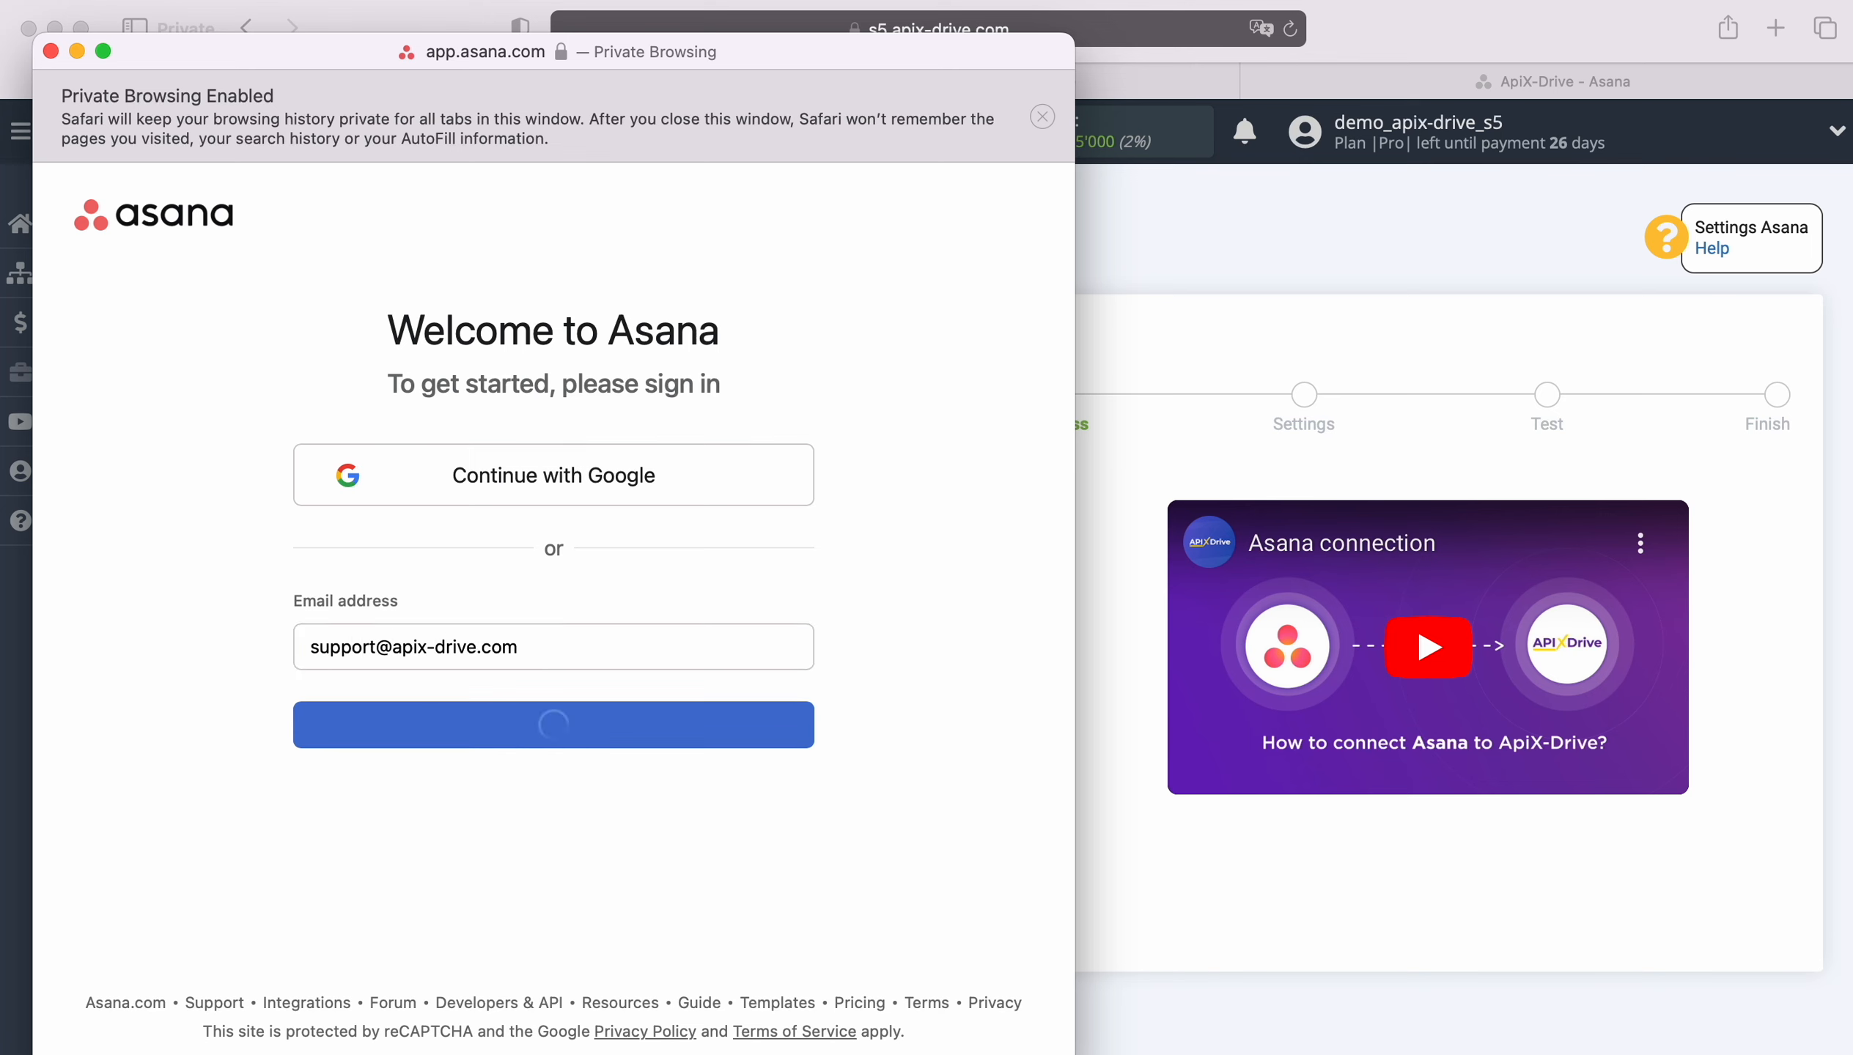
pyautogui.write('************')
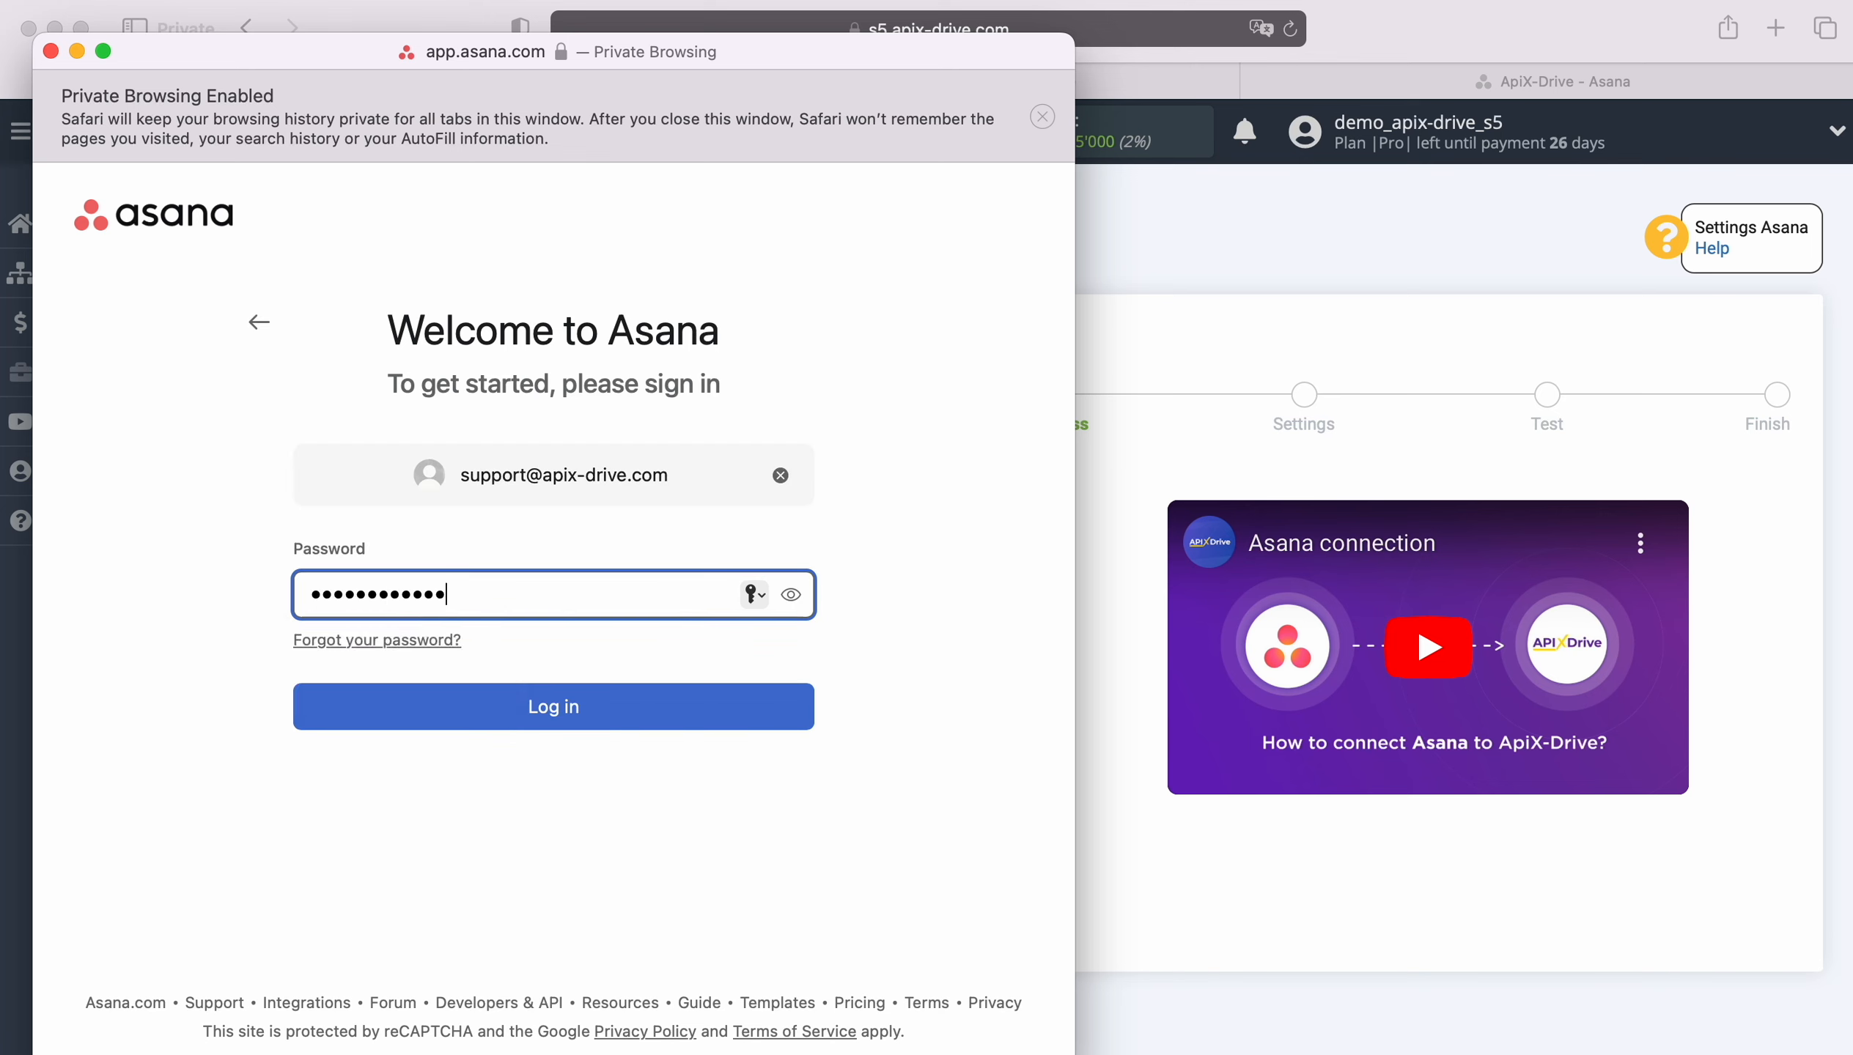
pyautogui.press('Return')
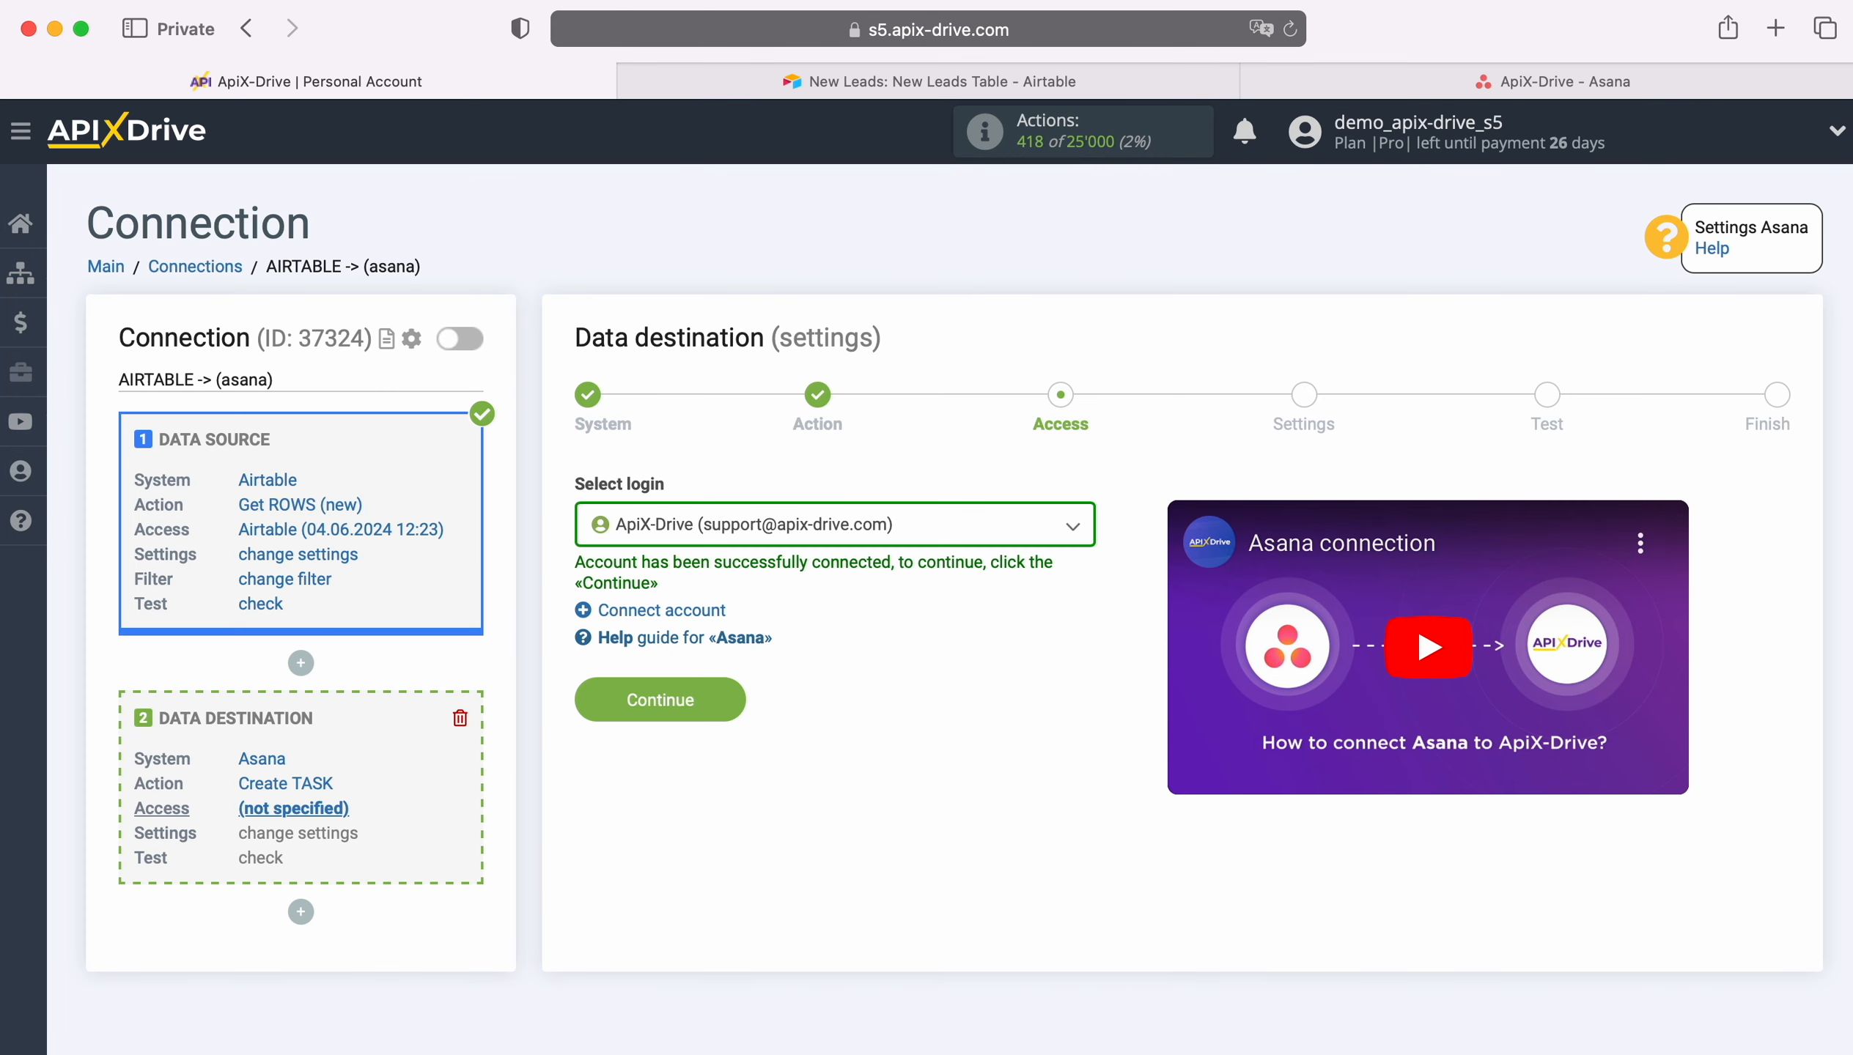
# Step: Select the connected Asana login and continue to the settings
pyautogui.click(961, 540)
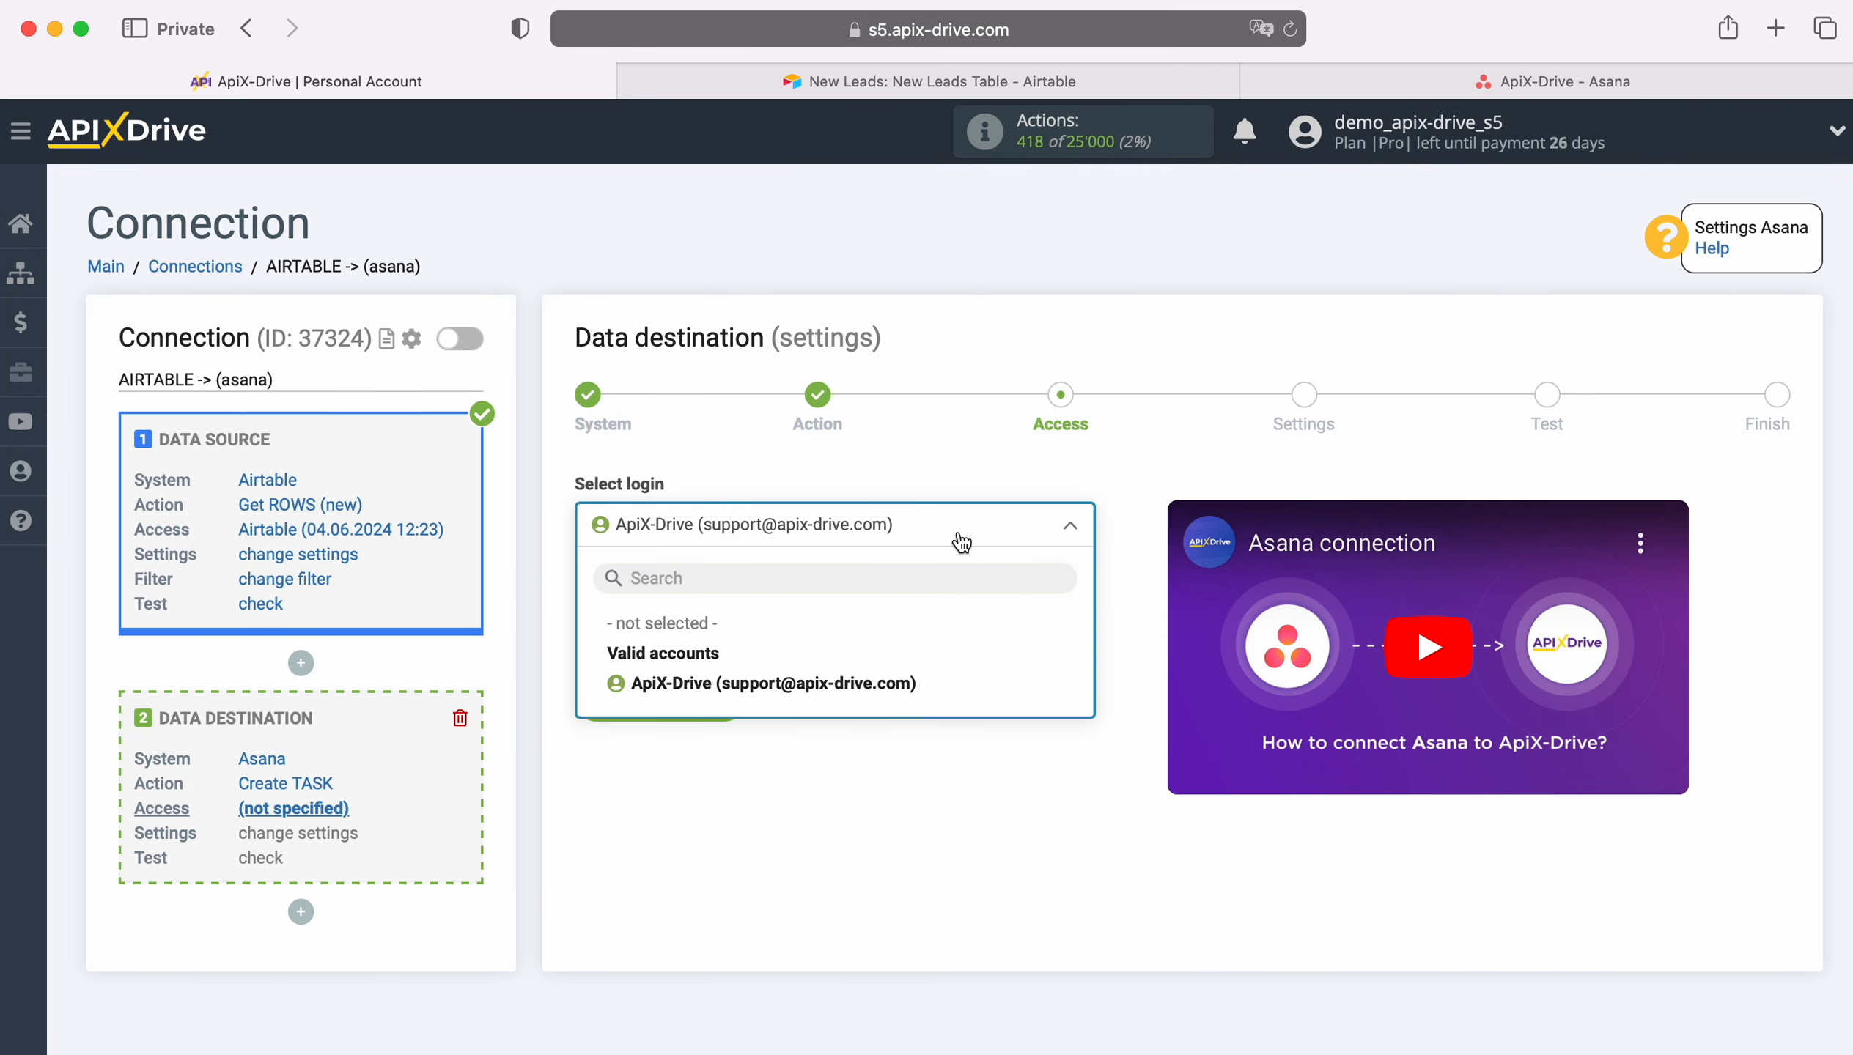
pyautogui.click(906, 679)
pyautogui.click(734, 698)
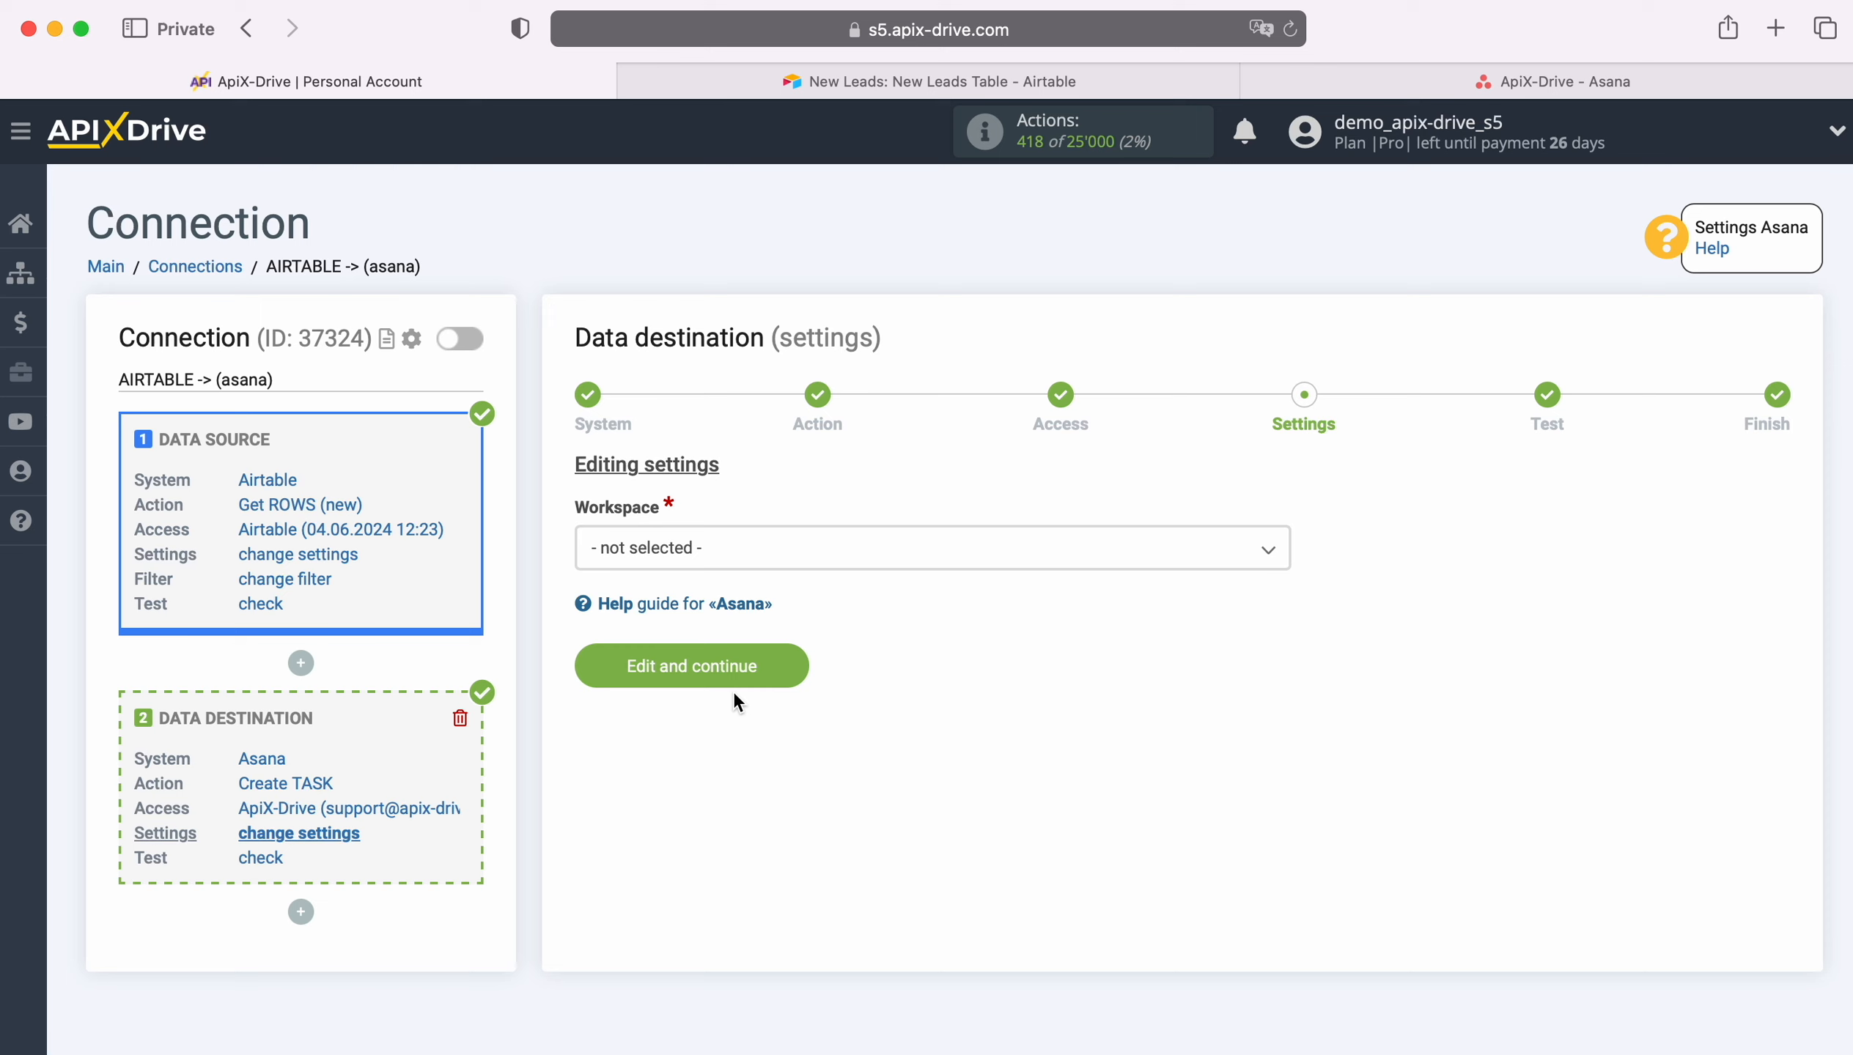
# Step: Set the workspace to apix-drive.com, the project to ApiX-Drive and the section to New
pyautogui.click(735, 554)
pyautogui.click(689, 681)
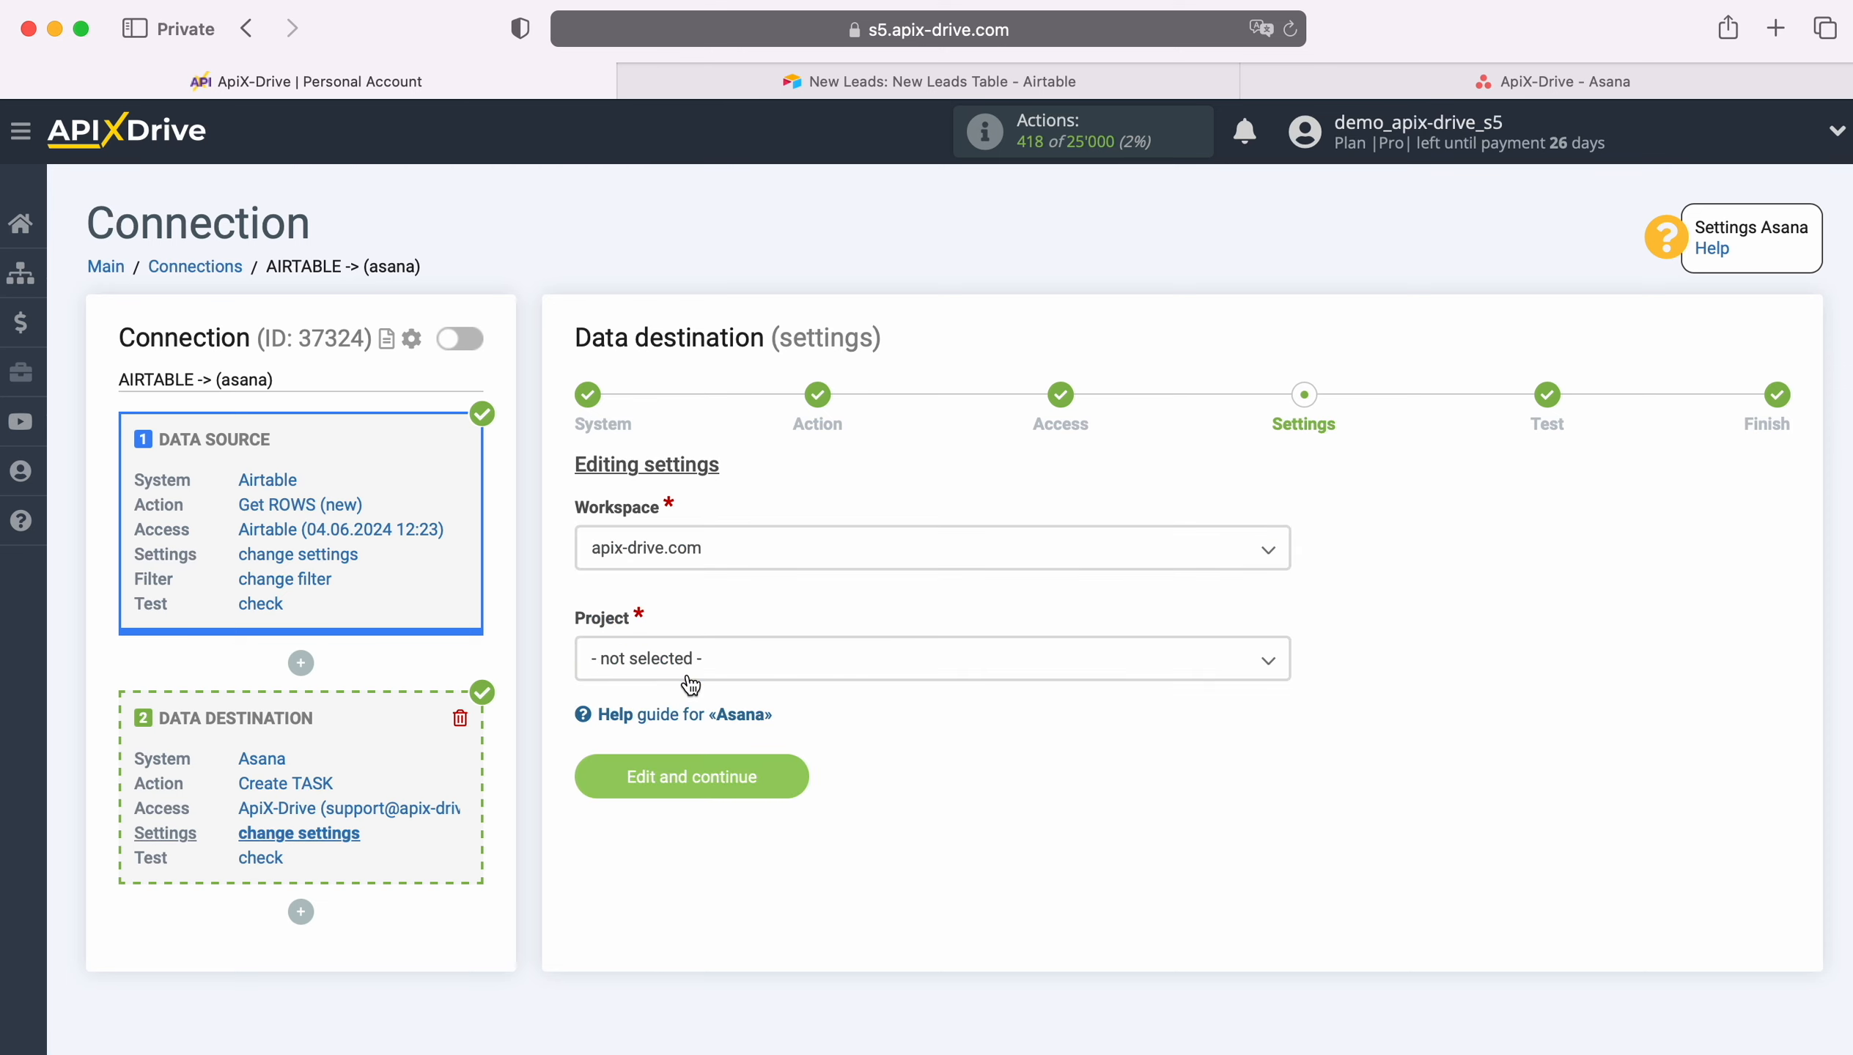
pyautogui.click(713, 673)
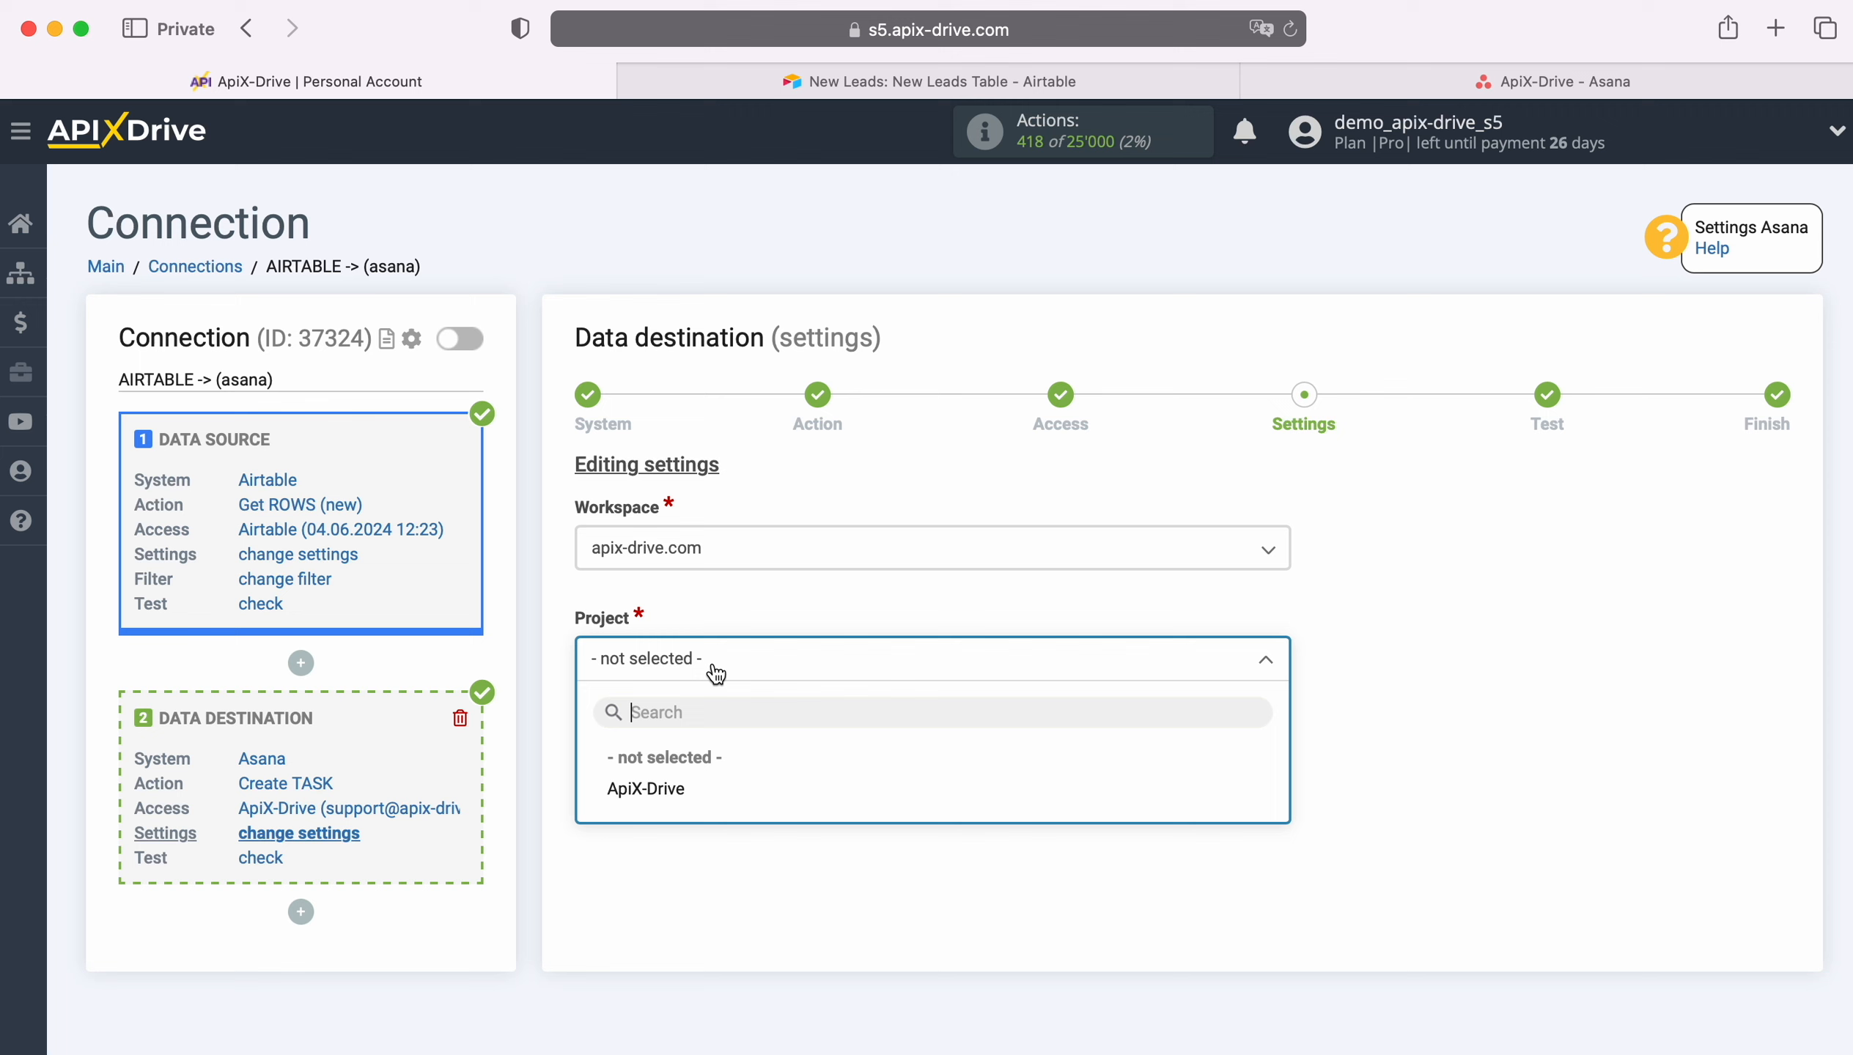
pyautogui.click(669, 790)
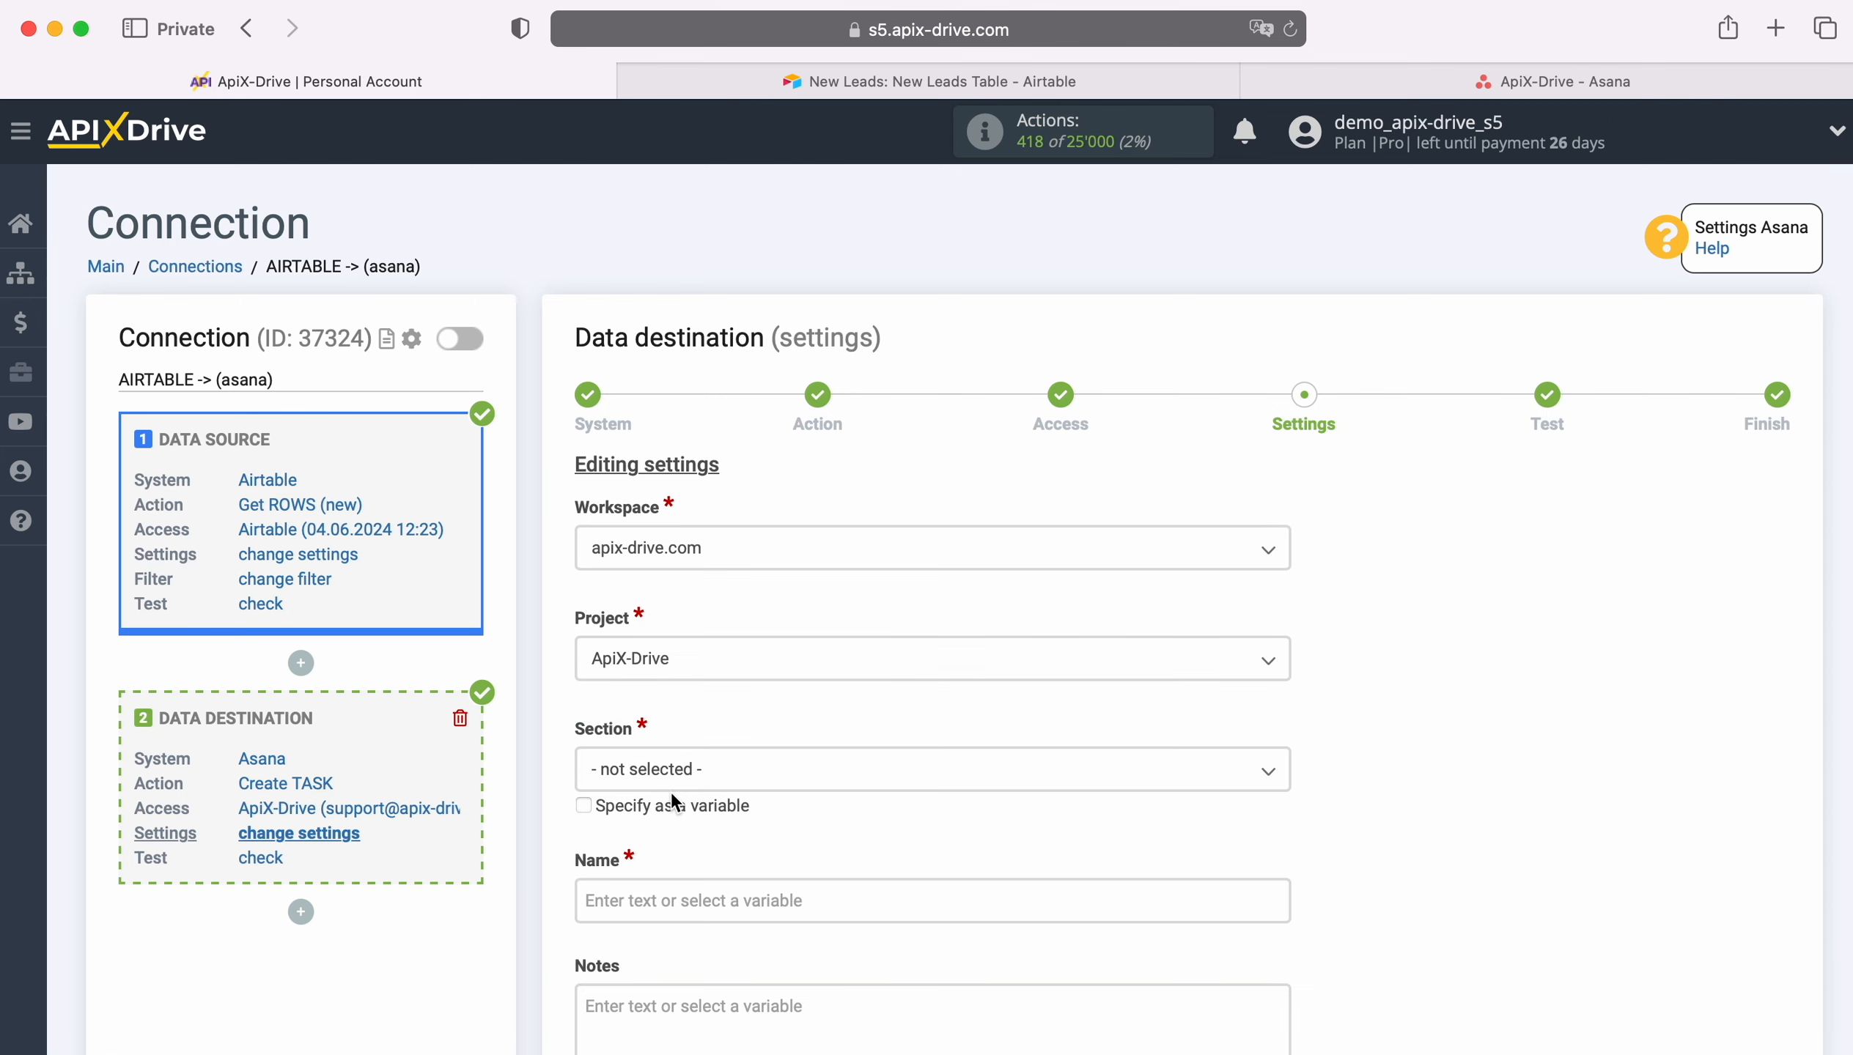
pyautogui.click(739, 775)
pyautogui.click(624, 900)
# Step: Set the task name to "New Row from AirTable" followed by the Airtable Name variable
pyautogui.scroll(-6, 634, 896)
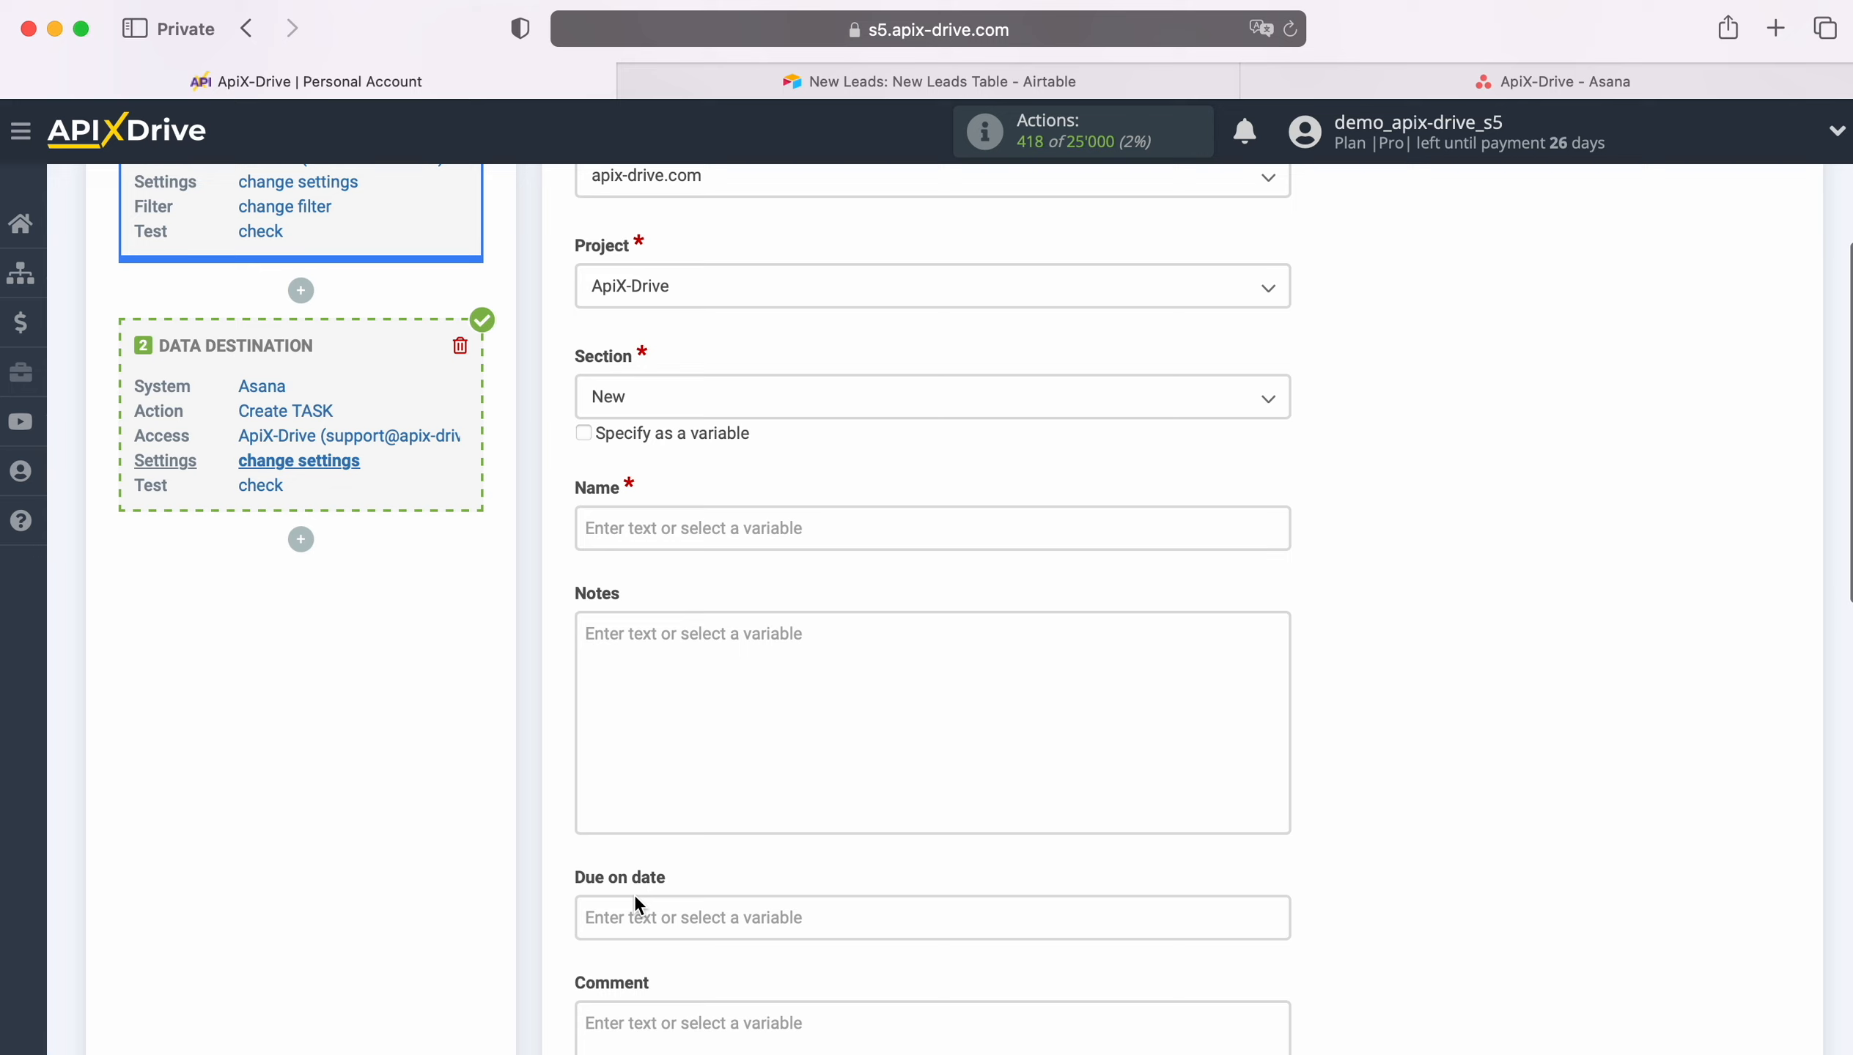
pyautogui.click(648, 439)
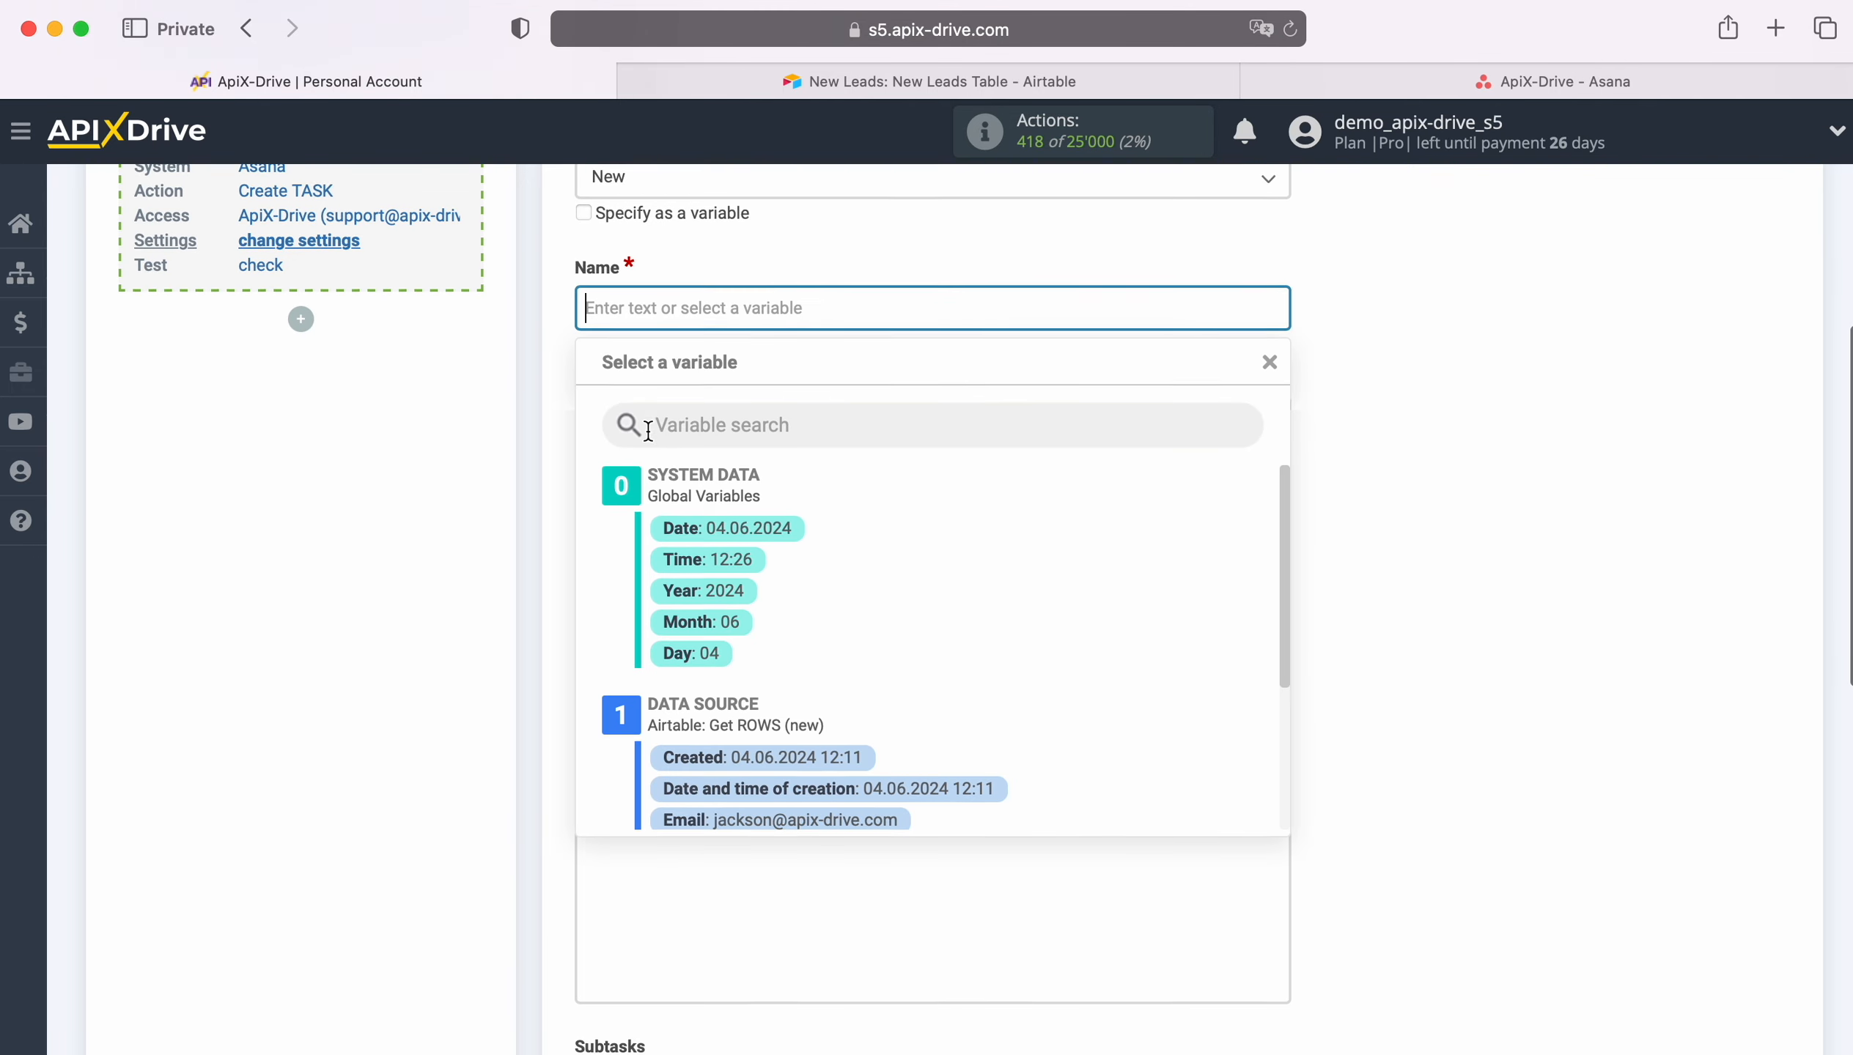
pyautogui.scroll(-2, 1029, 558)
pyautogui.scroll(-2, 1067, 563)
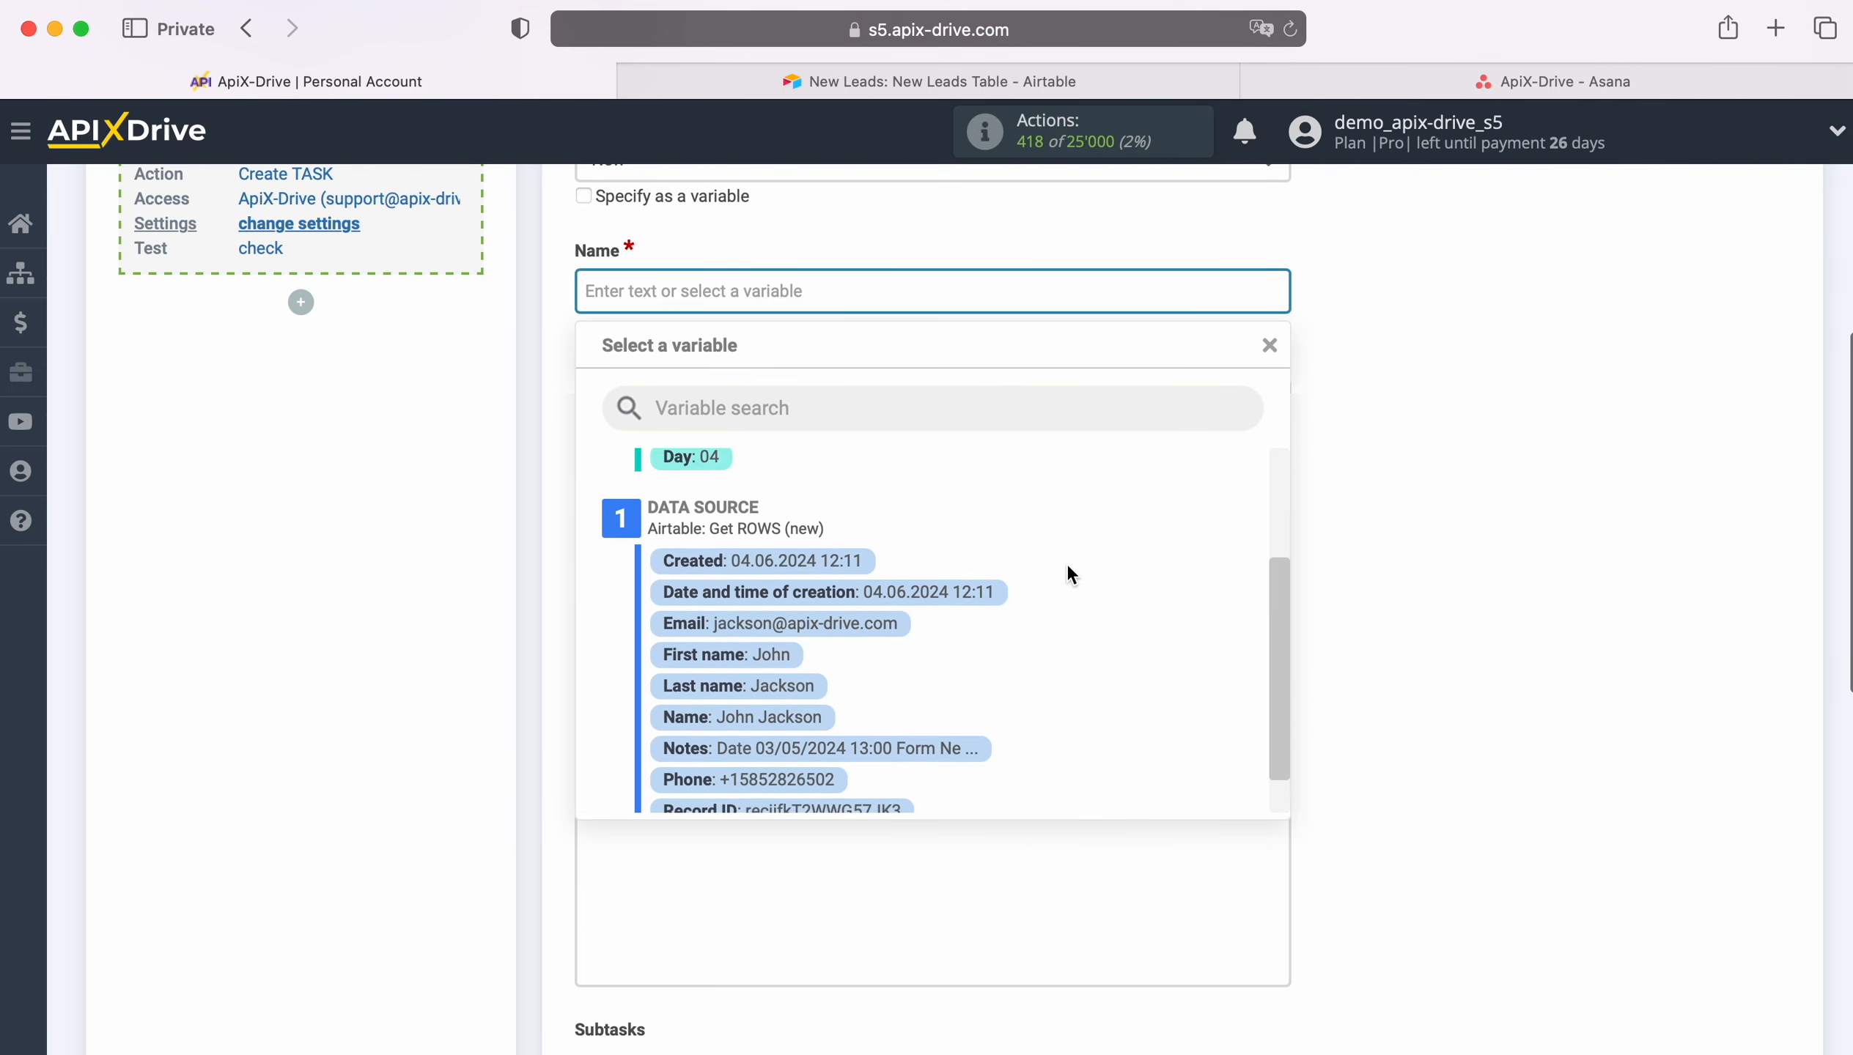
pyautogui.click(779, 719)
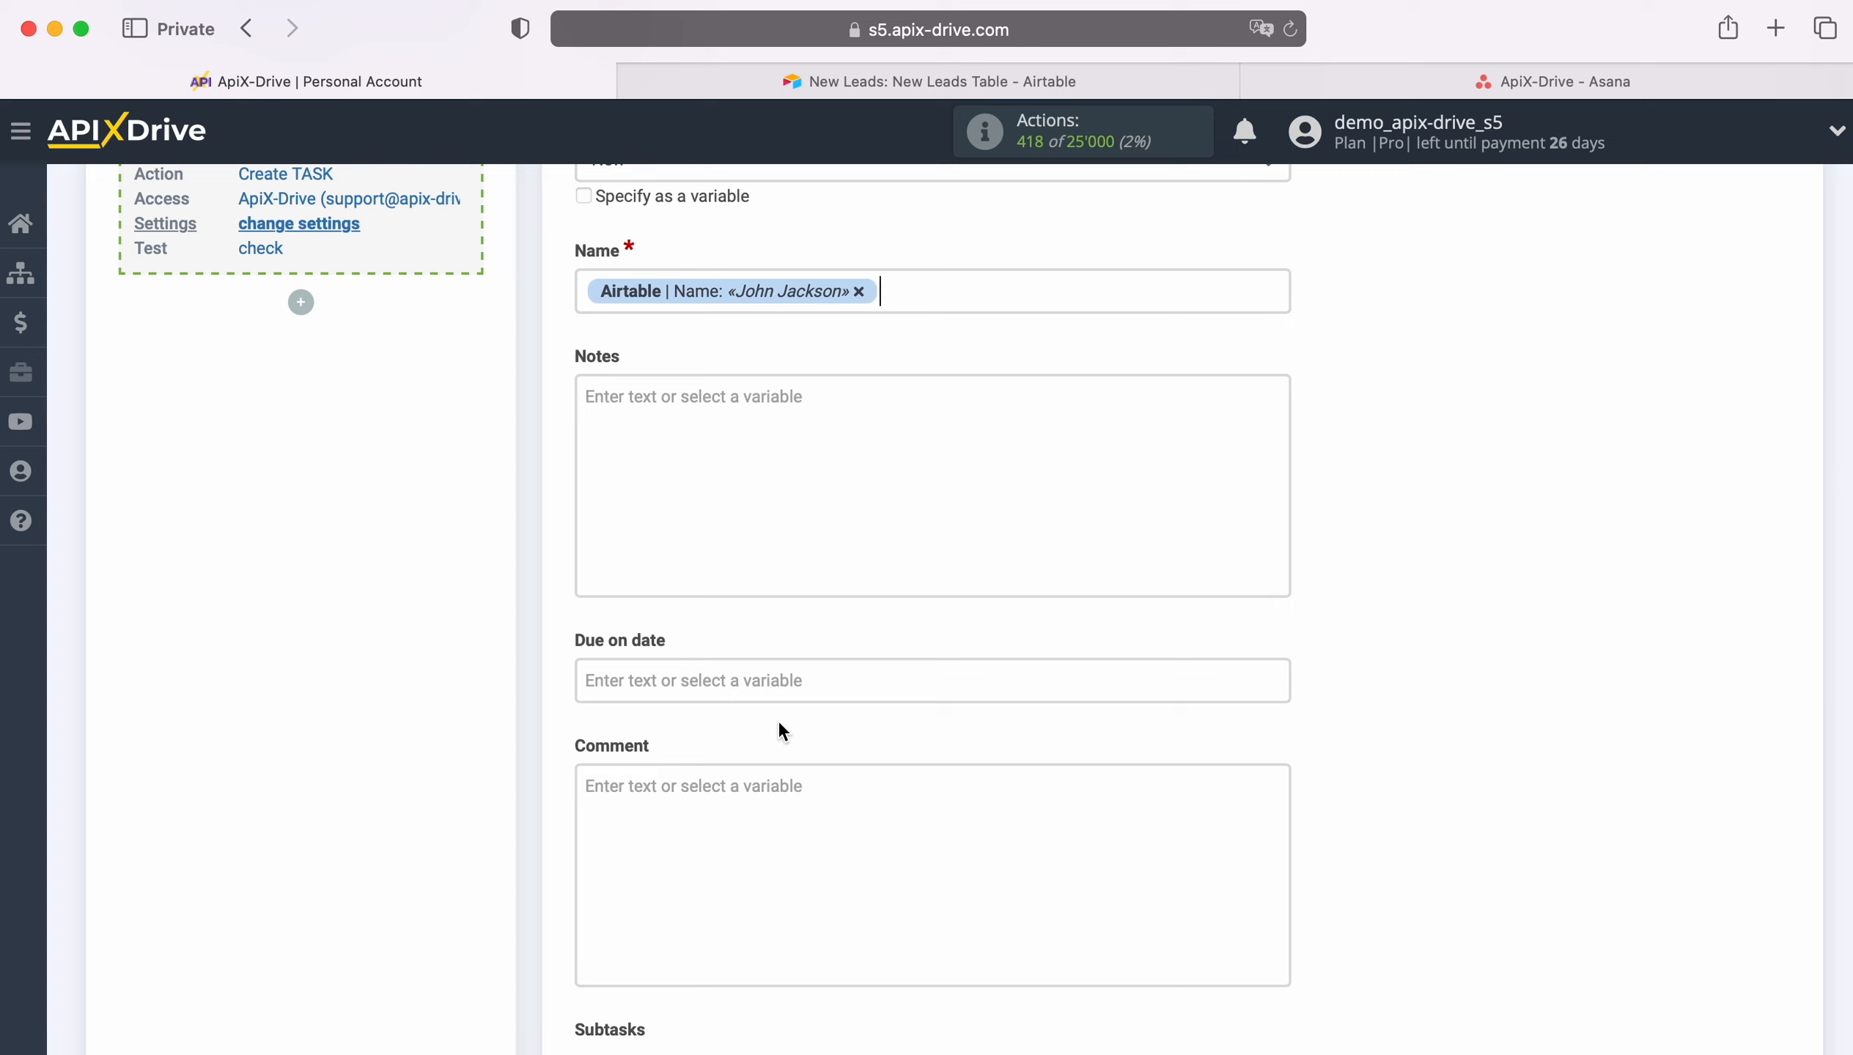
pyautogui.click(594, 290)
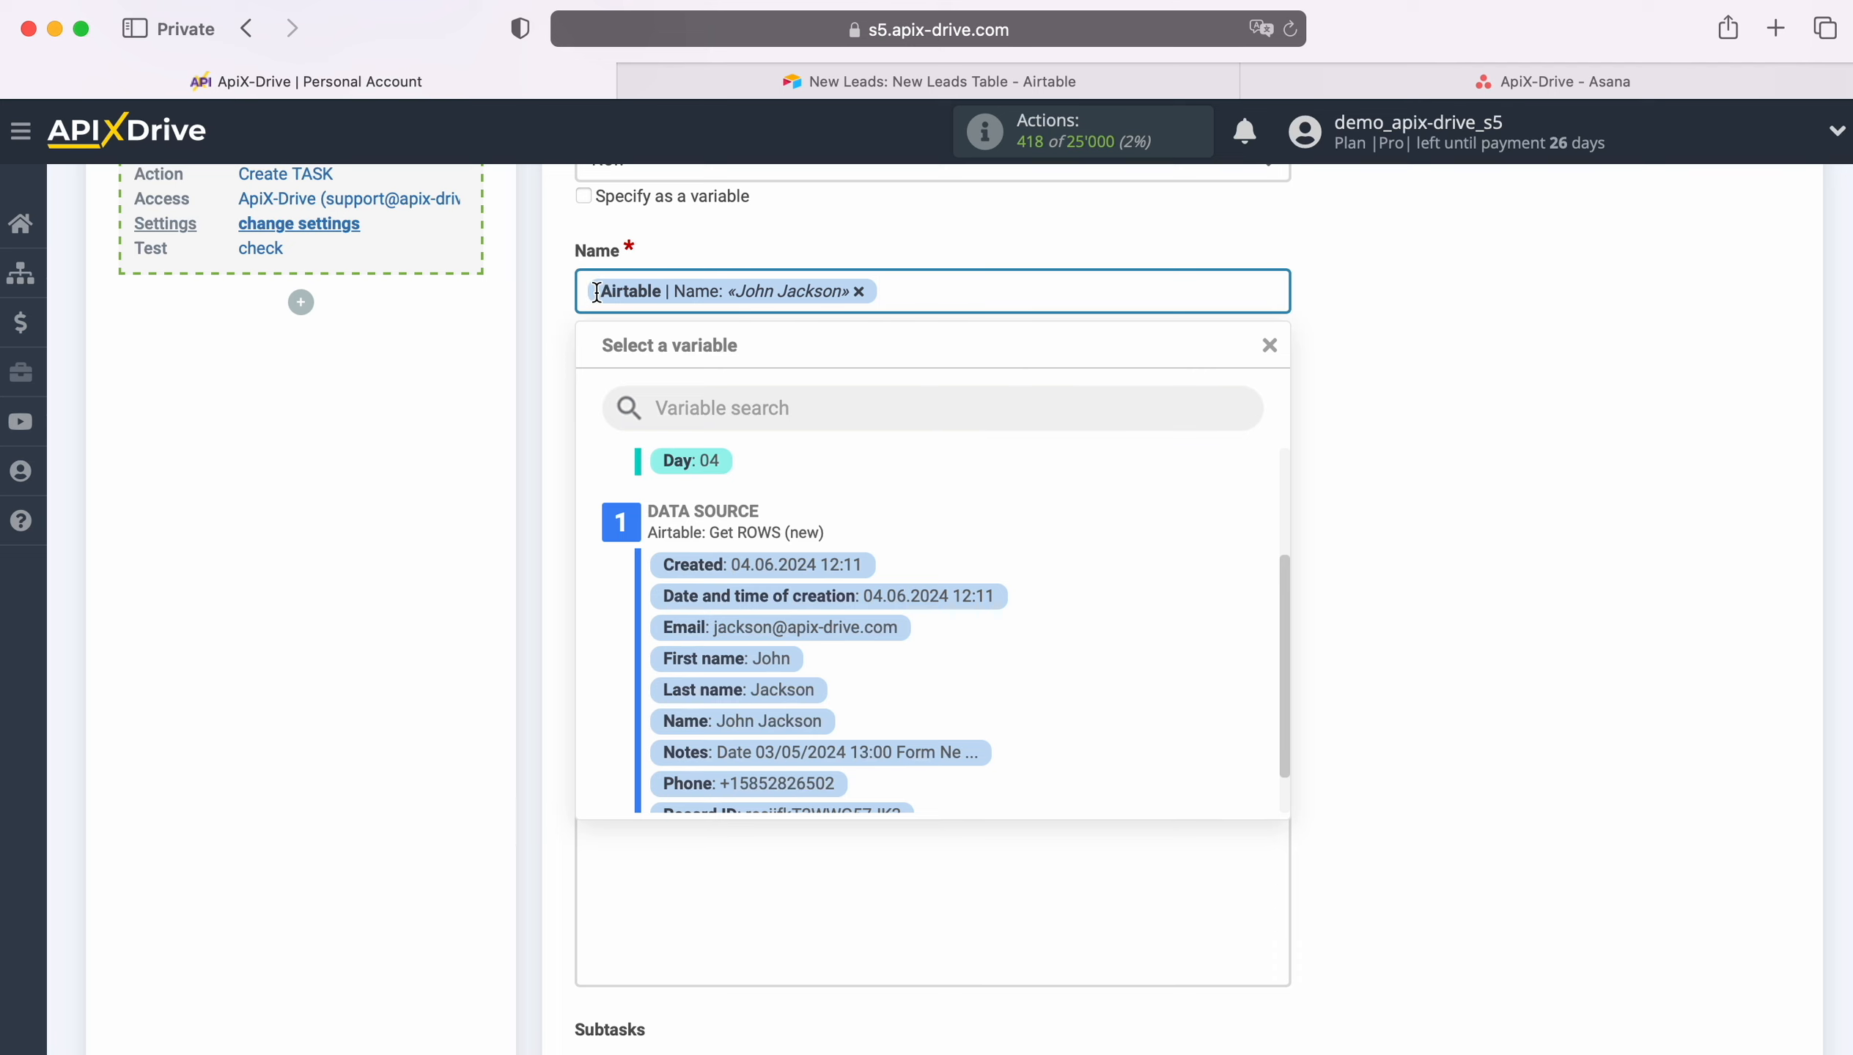
pyautogui.write('New Row from ')
pyautogui.write('AirTable')
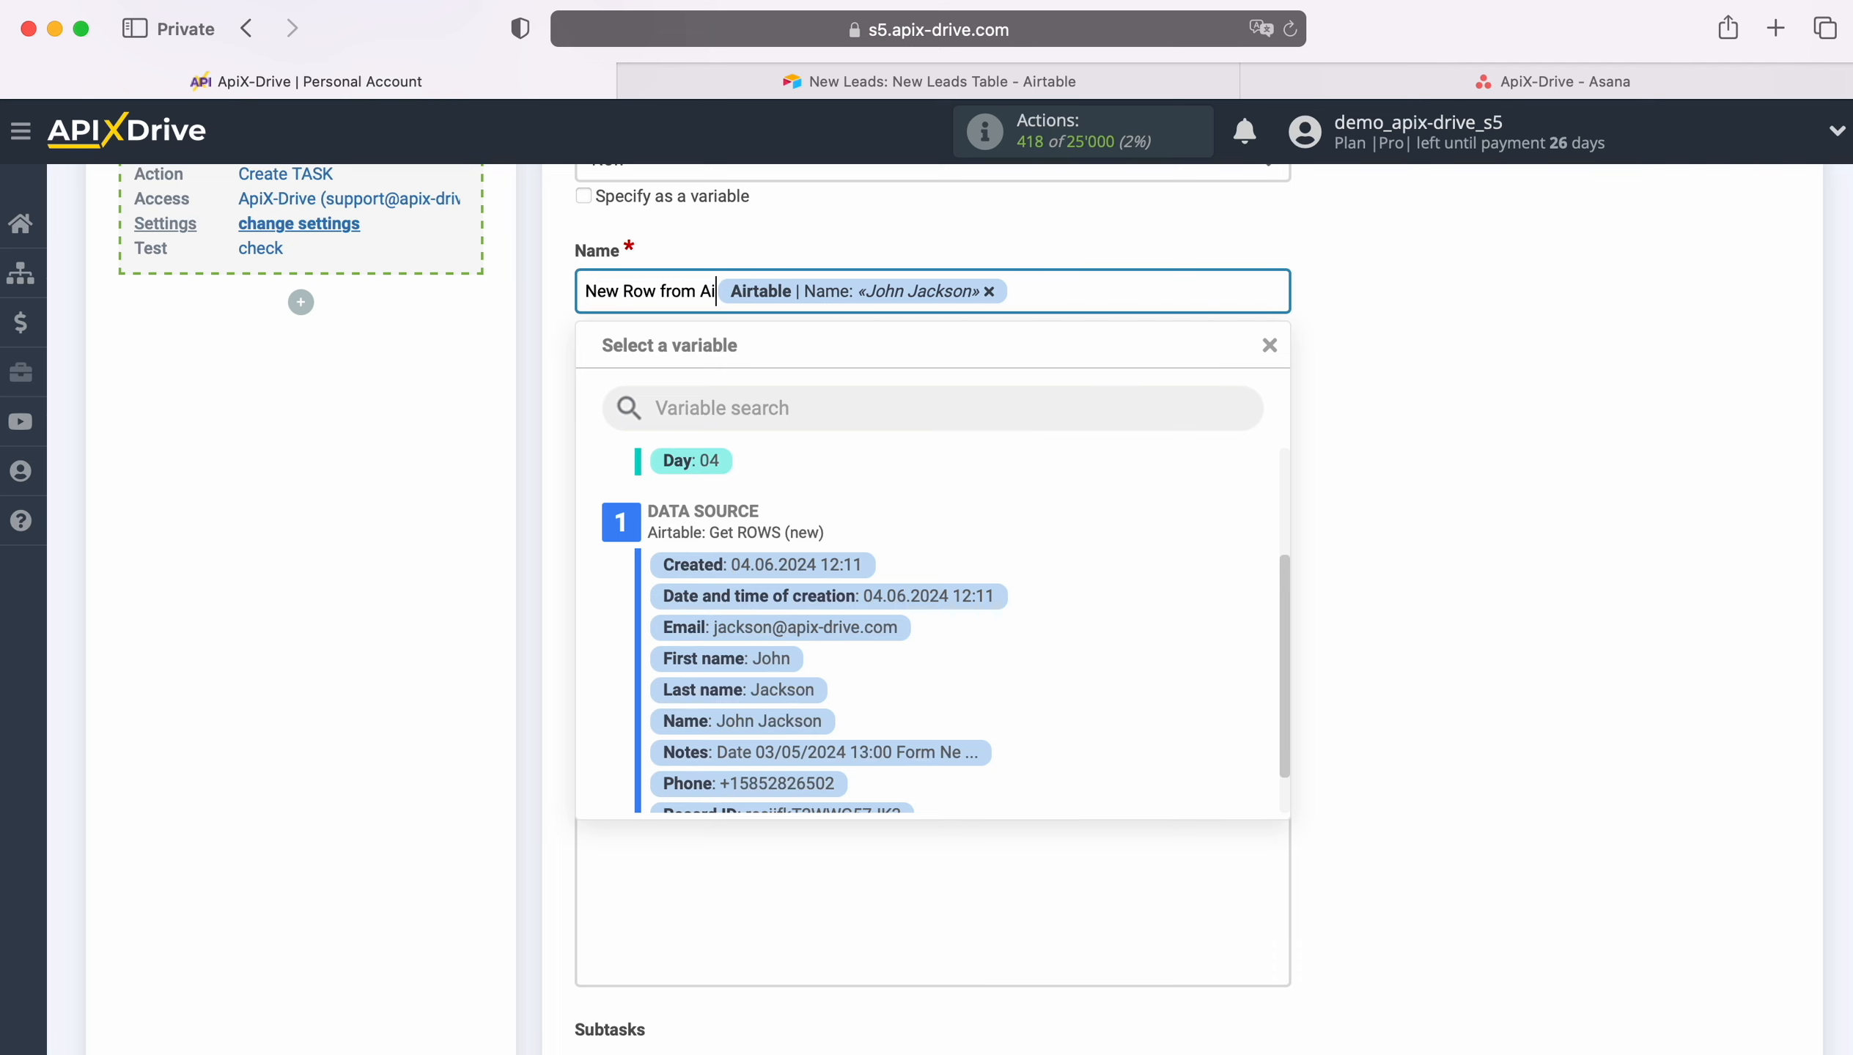
pyautogui.click(413, 418)
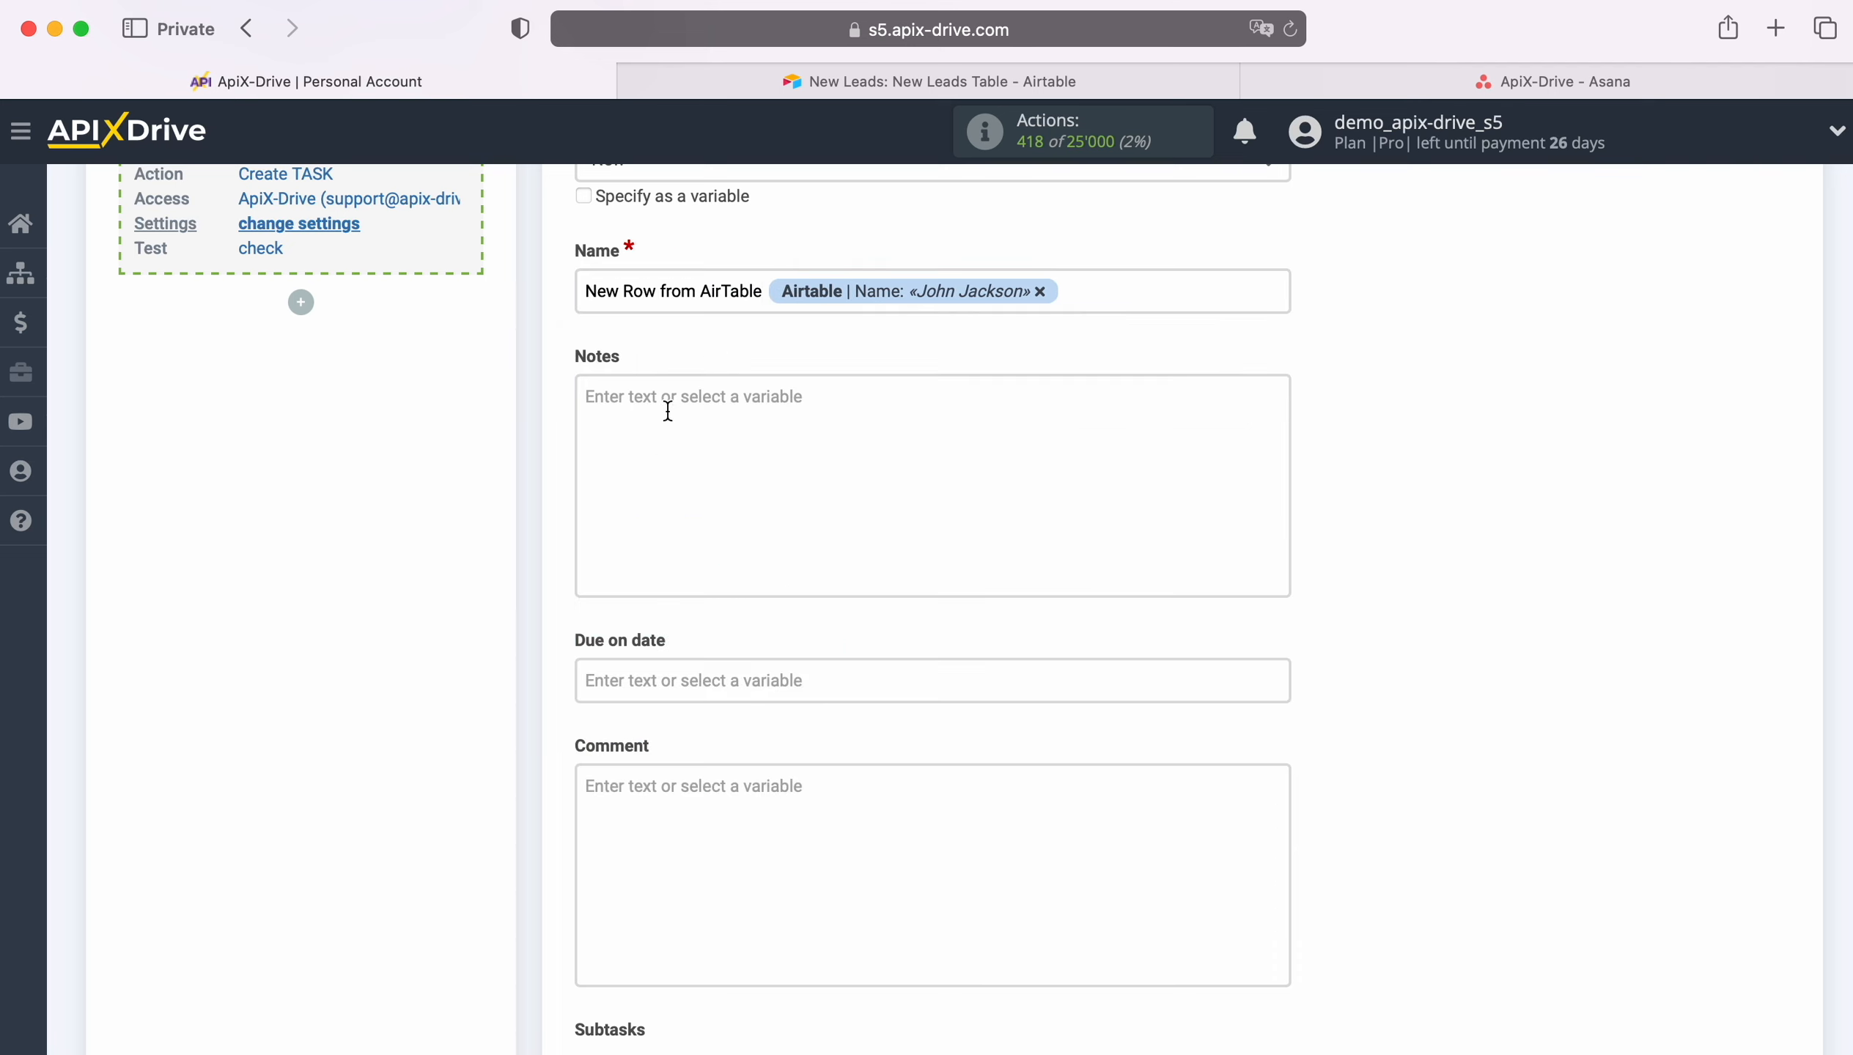
# Step: Fill the task notes with a Date line using Created and a Name line using First name and Last name
pyautogui.click(666, 405)
pyautogui.write('Date')
pyautogui.click(827, 835)
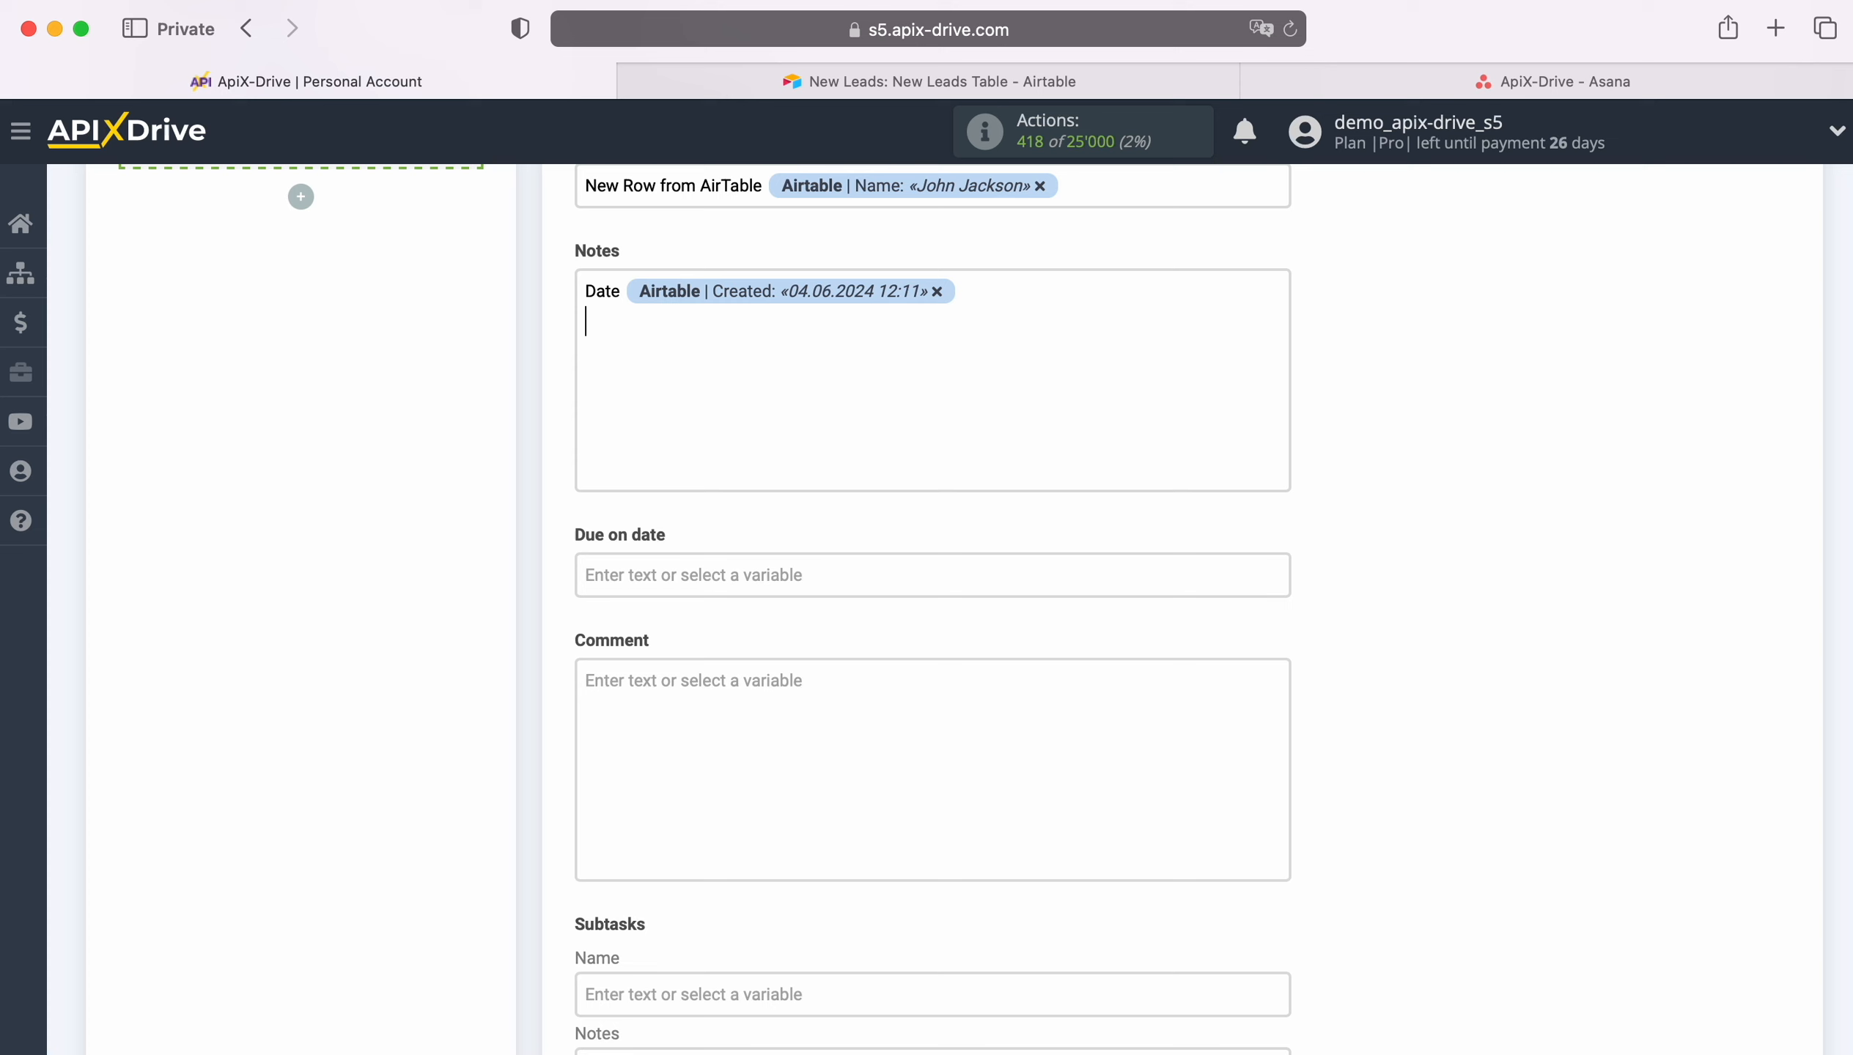
pyautogui.write('Name')
pyautogui.click(695, 325)
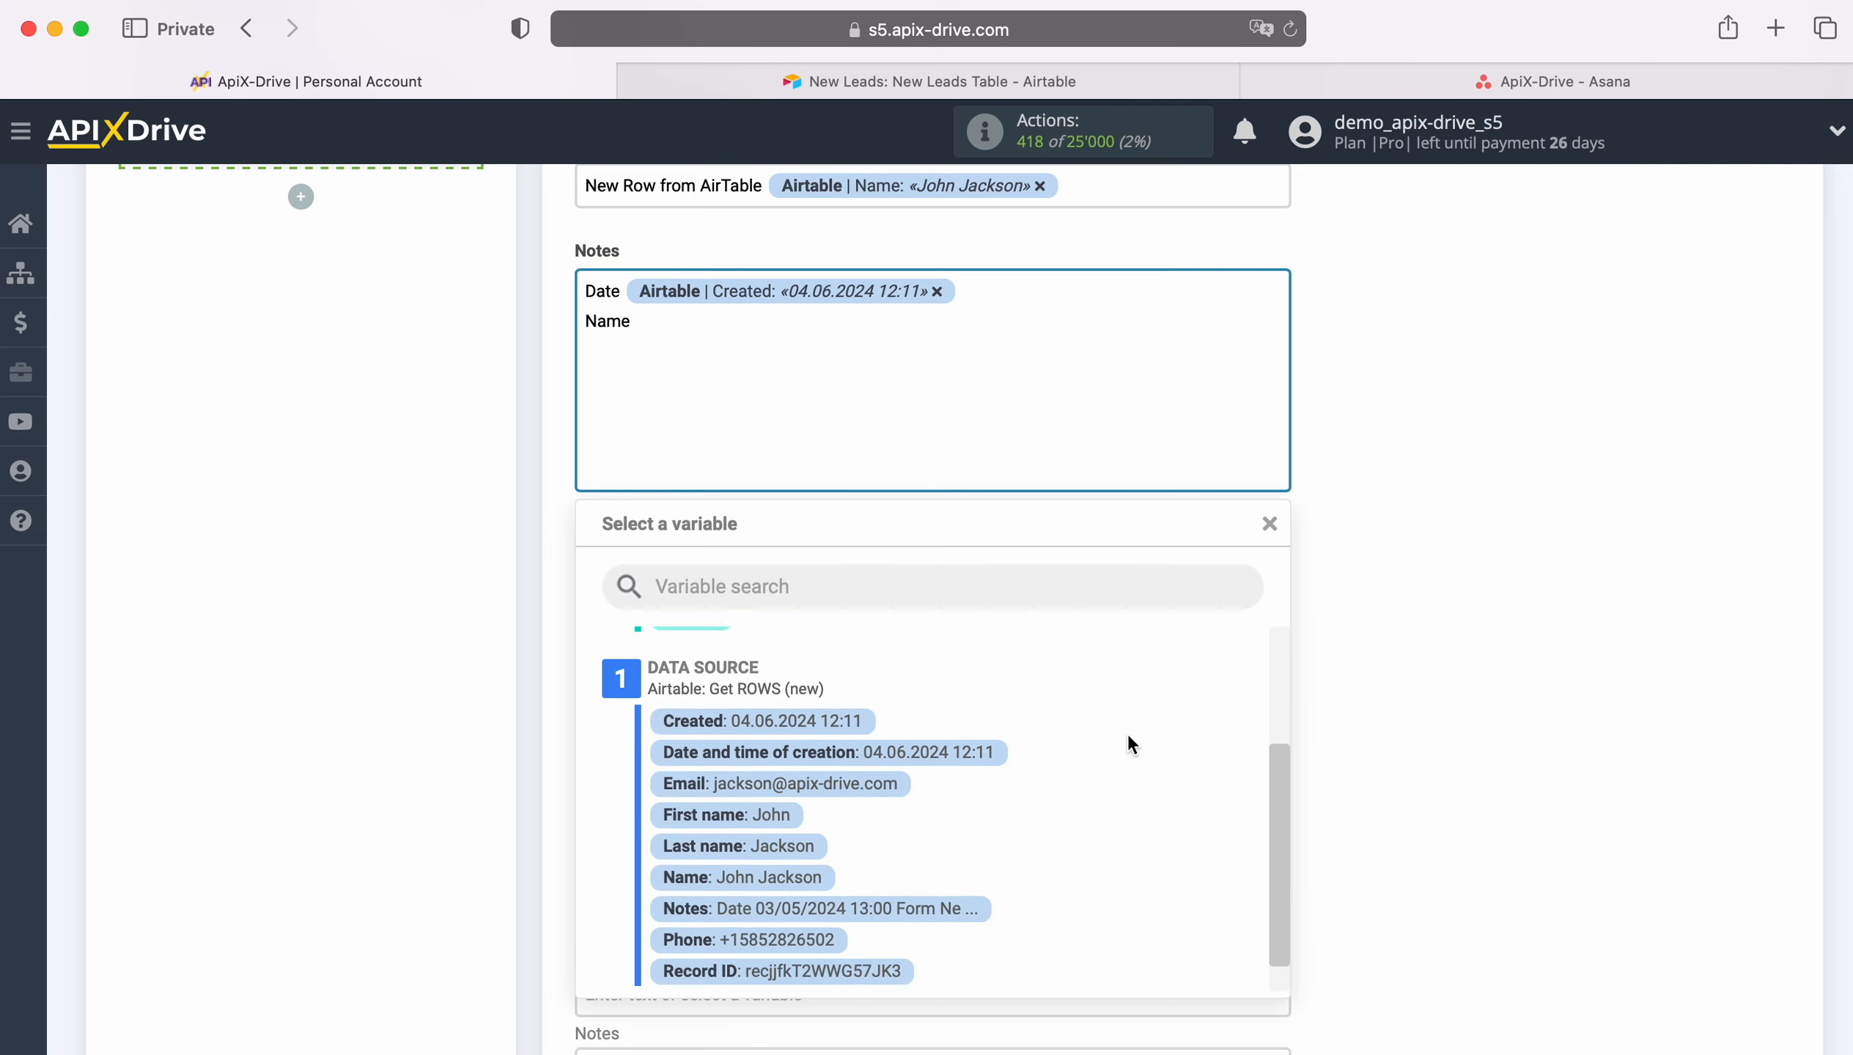
pyautogui.click(772, 795)
pyautogui.click(951, 318)
pyautogui.click(806, 828)
pyautogui.press('Return')
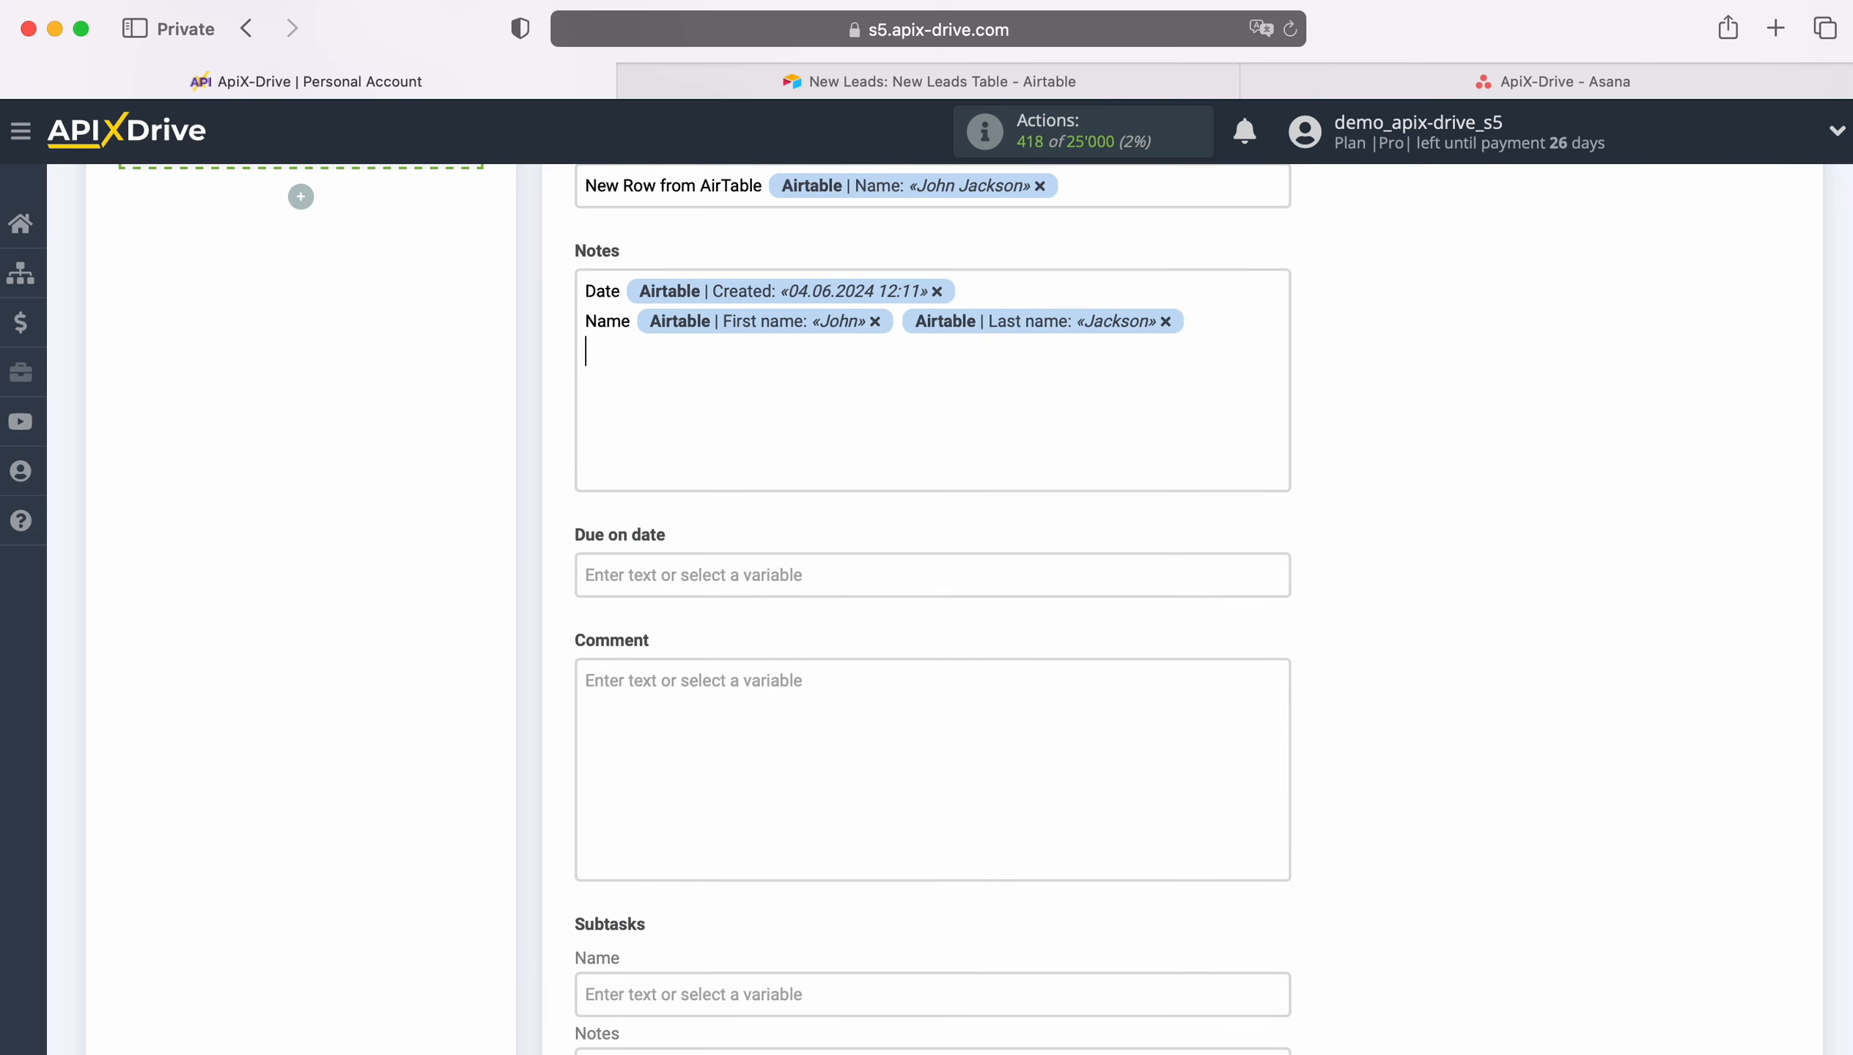
# Step: Add Email and Phone lines to the notes, each followed by the matching Airtable variable
pyautogui.write('Email')
pyautogui.click(711, 356)
pyautogui.click(891, 764)
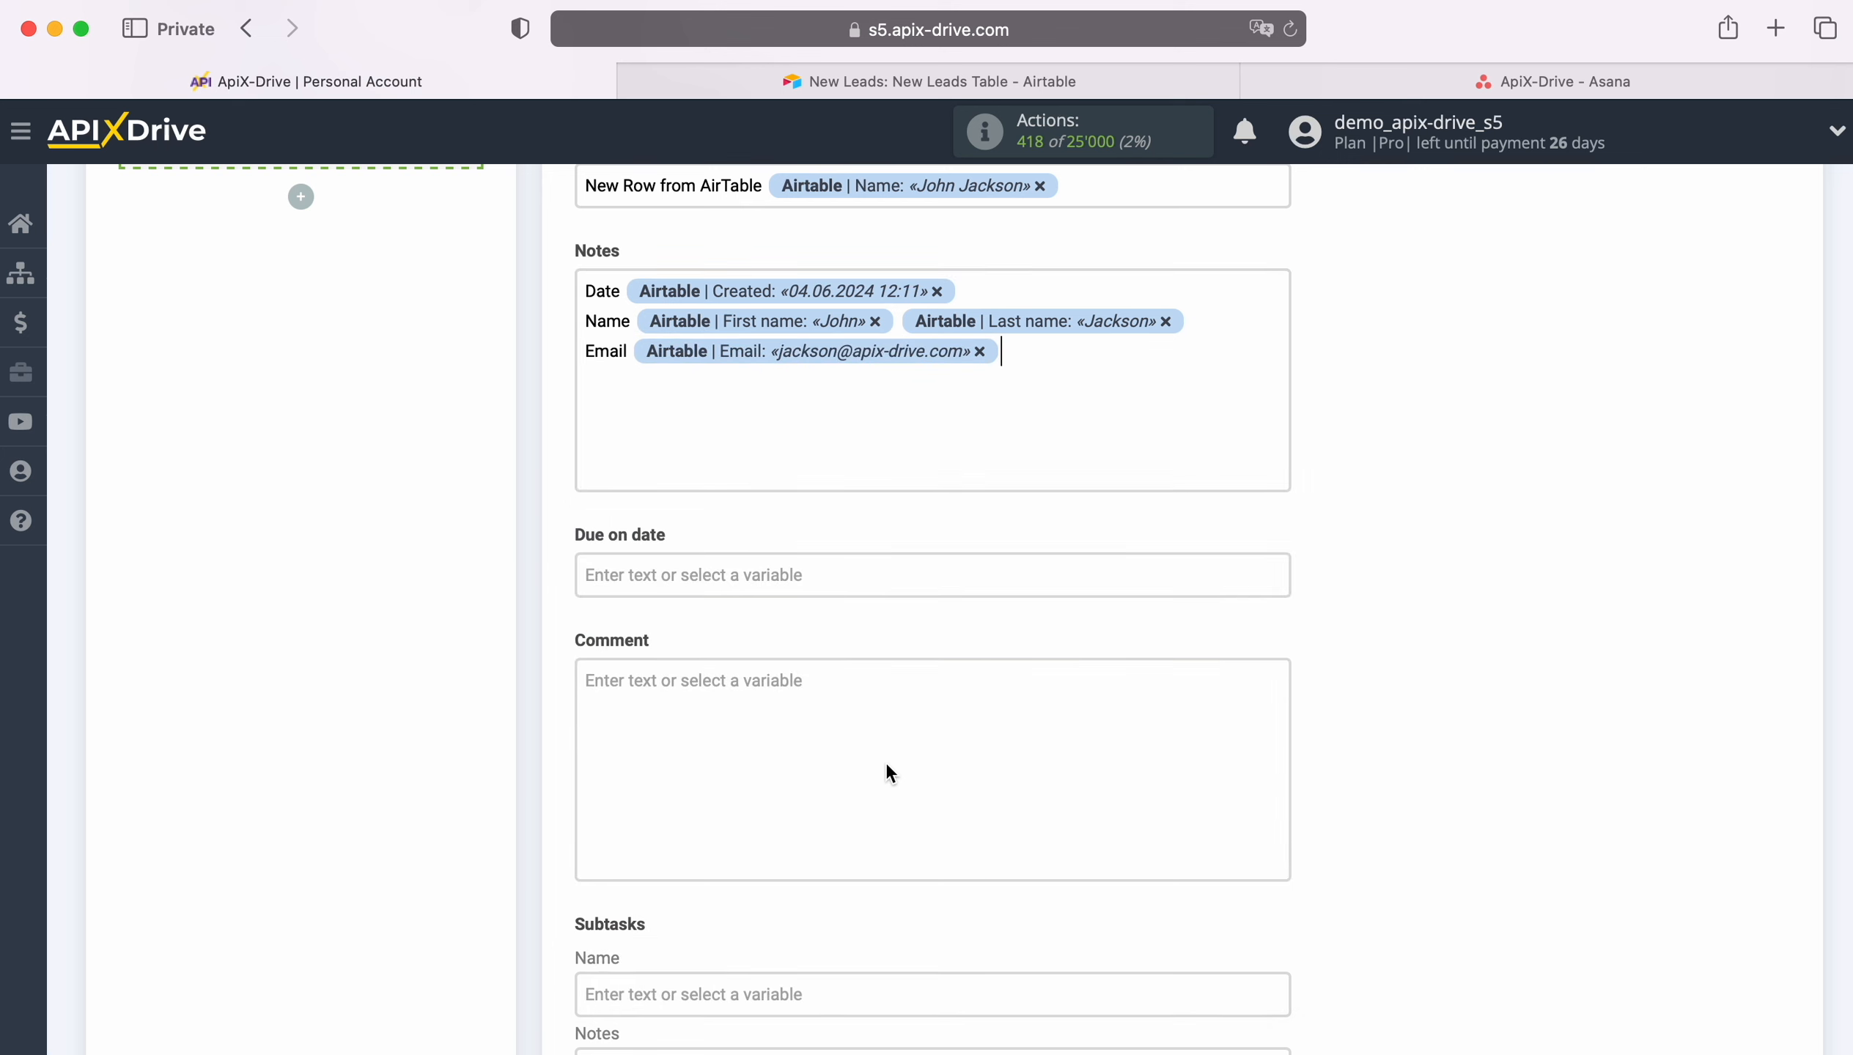
pyautogui.press('Return')
pyautogui.write('Phone')
pyautogui.click(737, 380)
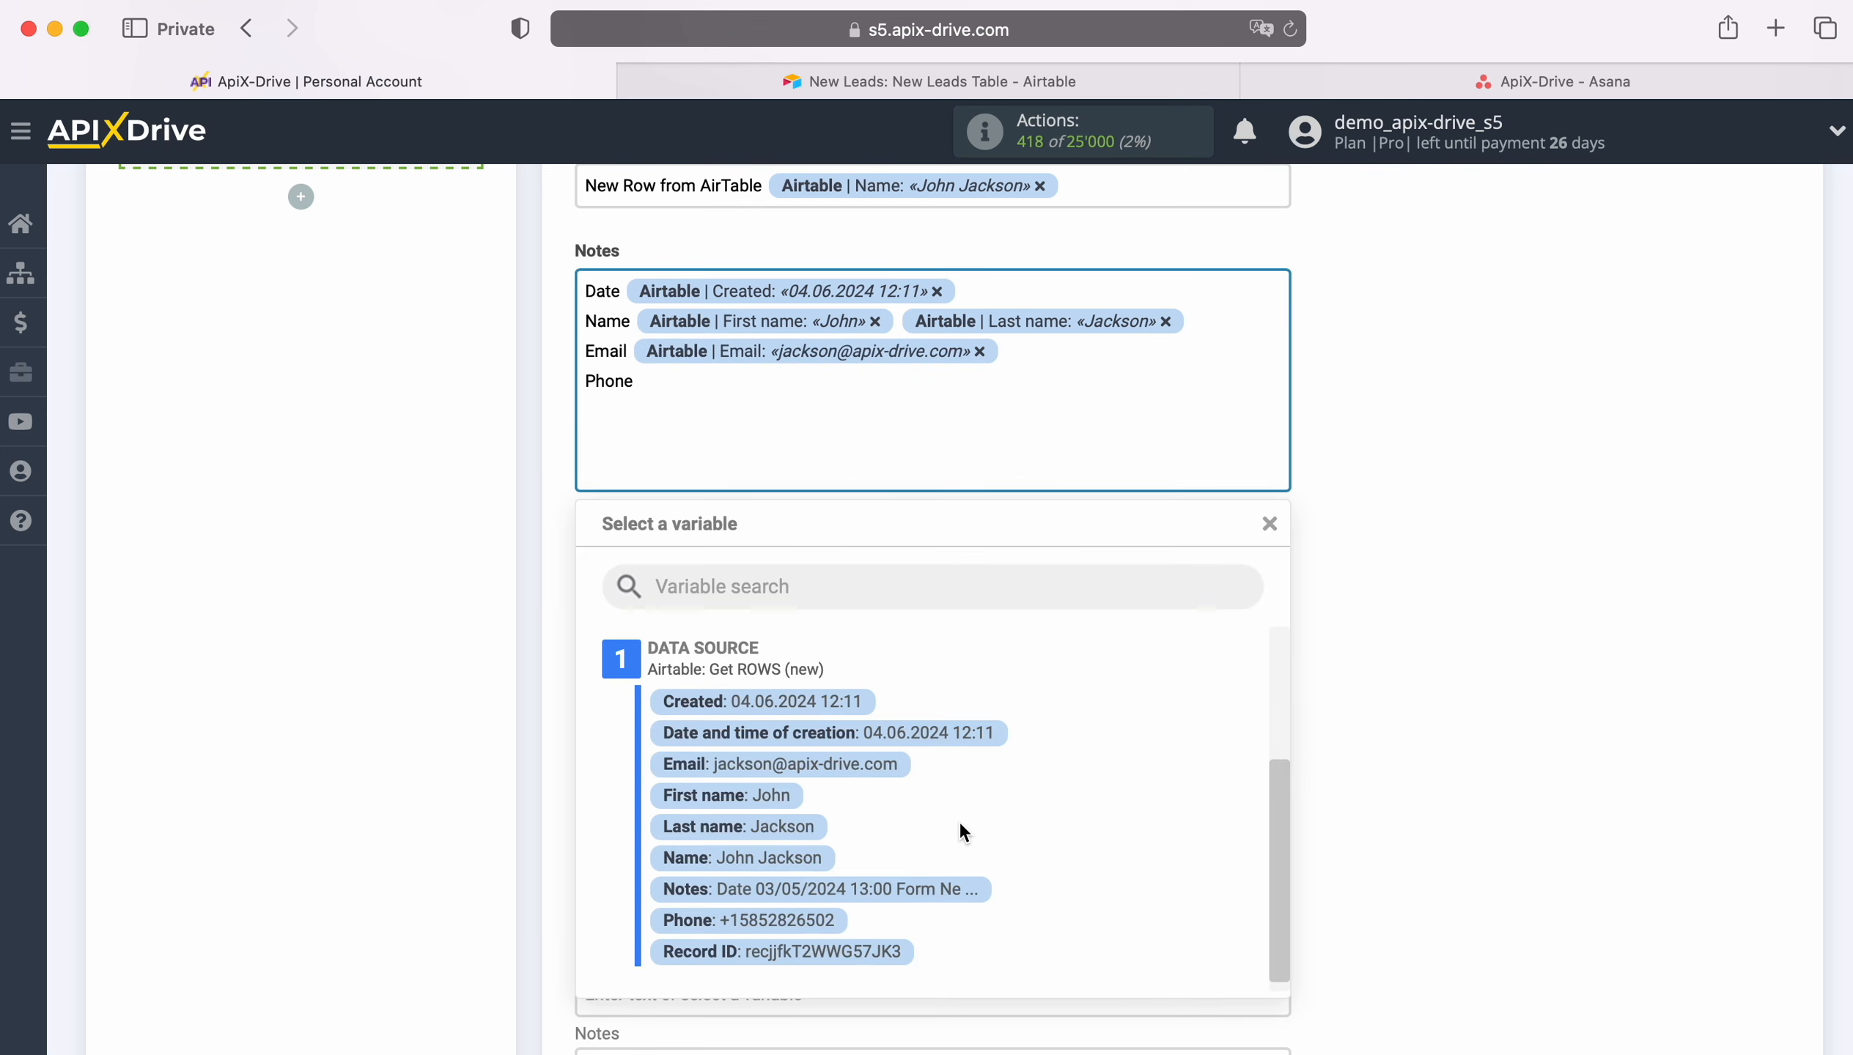
pyautogui.click(824, 920)
# Step: Save the destination settings and continue to the test stage
pyautogui.scroll(-3, 936, 763)
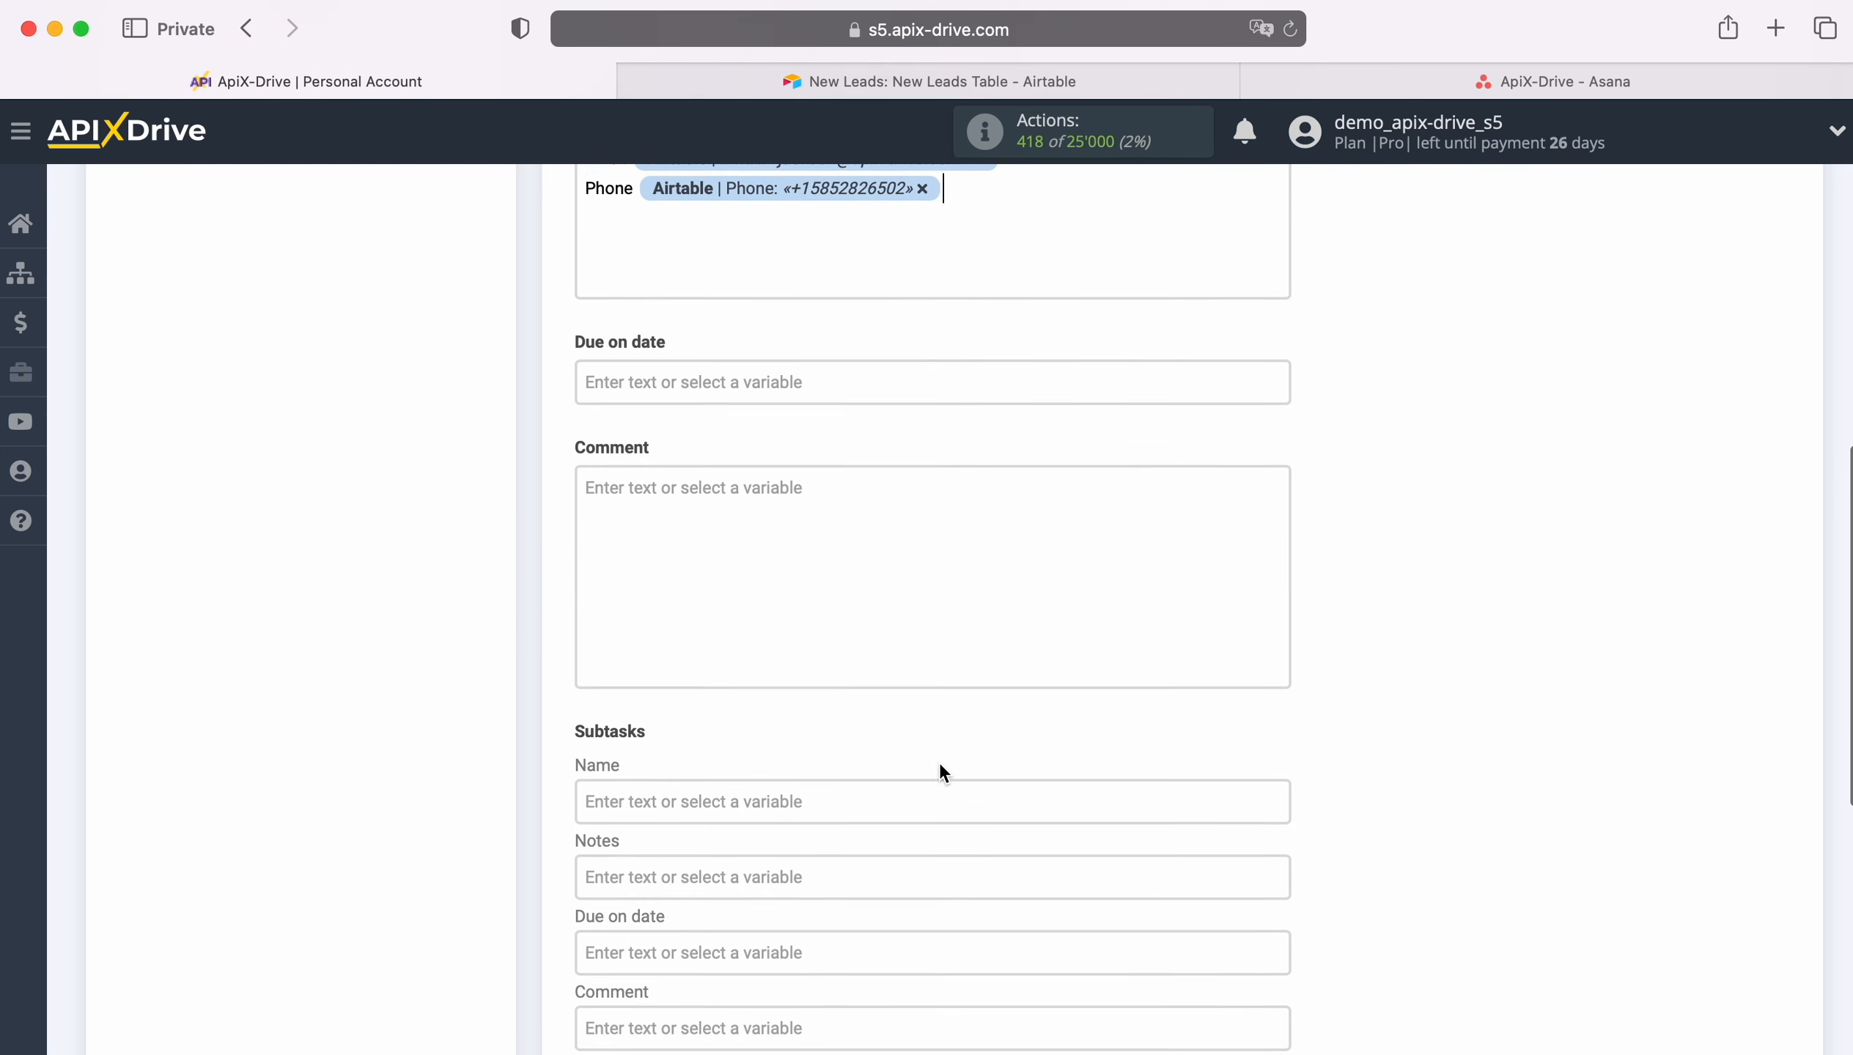
pyautogui.scroll(-3, 940, 765)
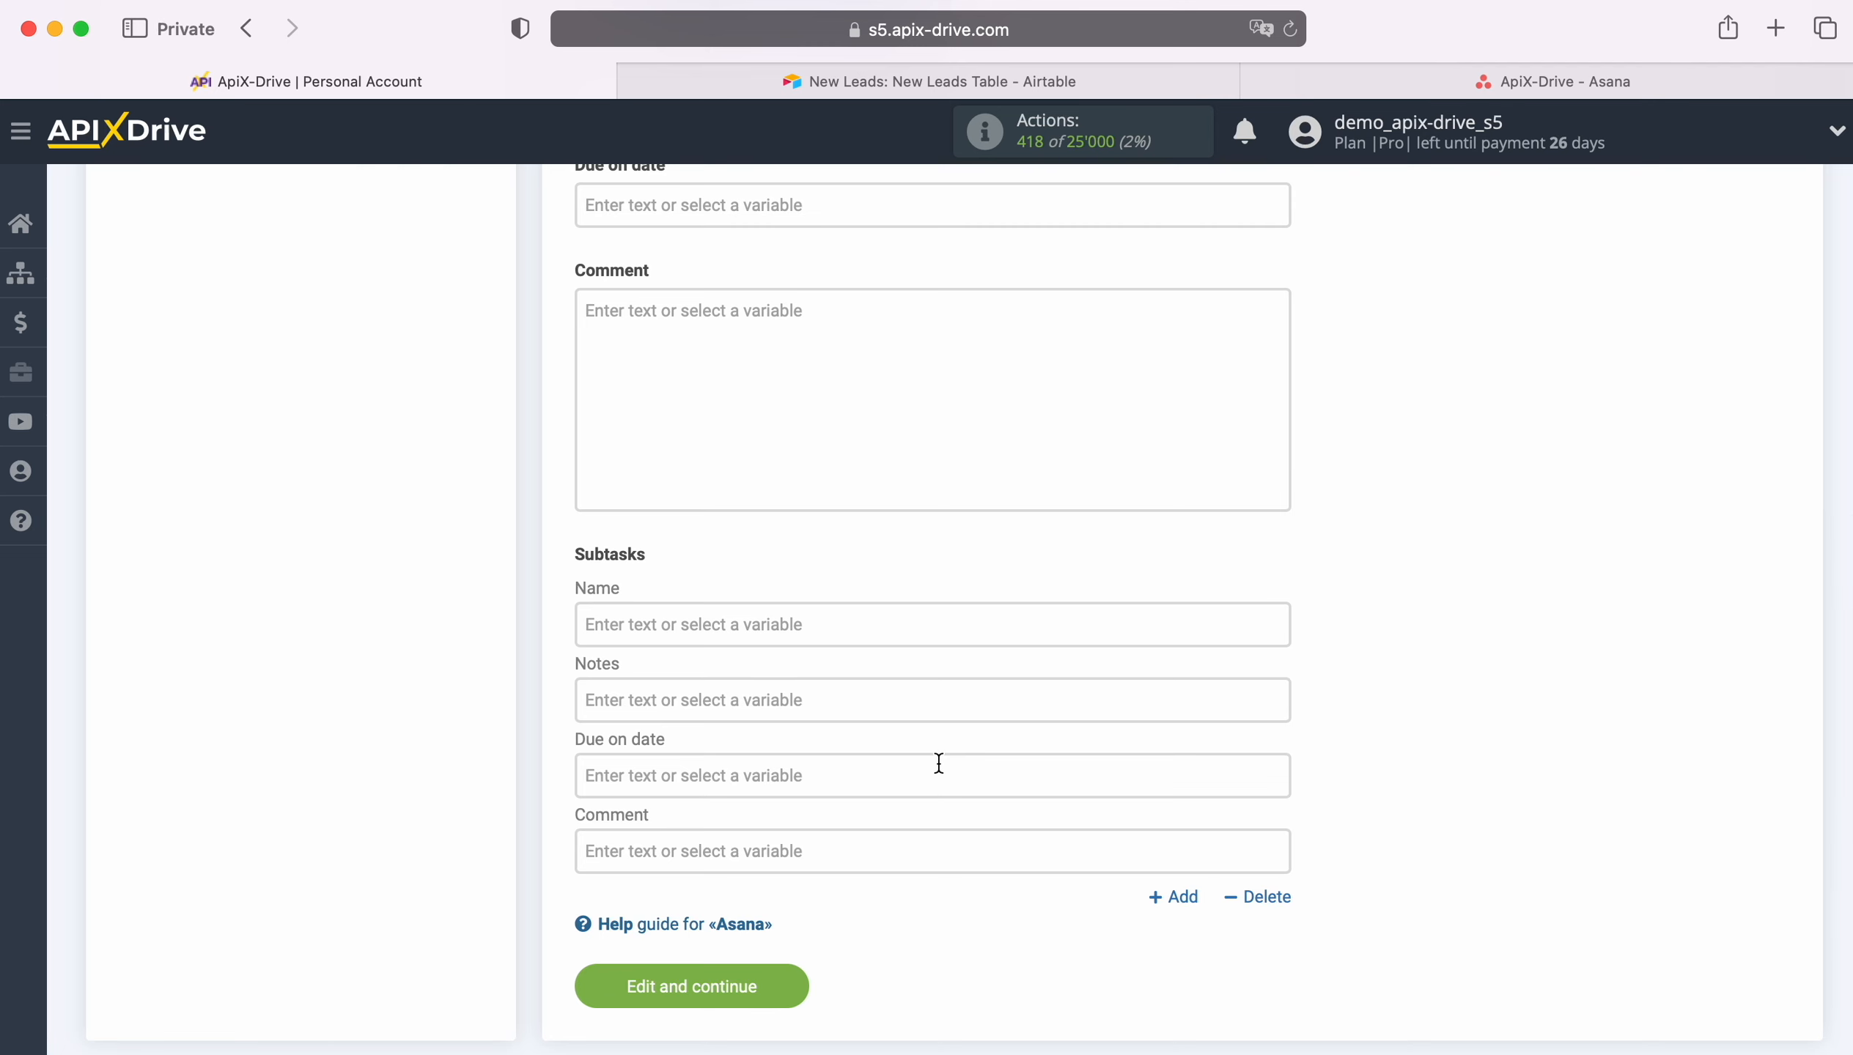
pyautogui.click(790, 987)
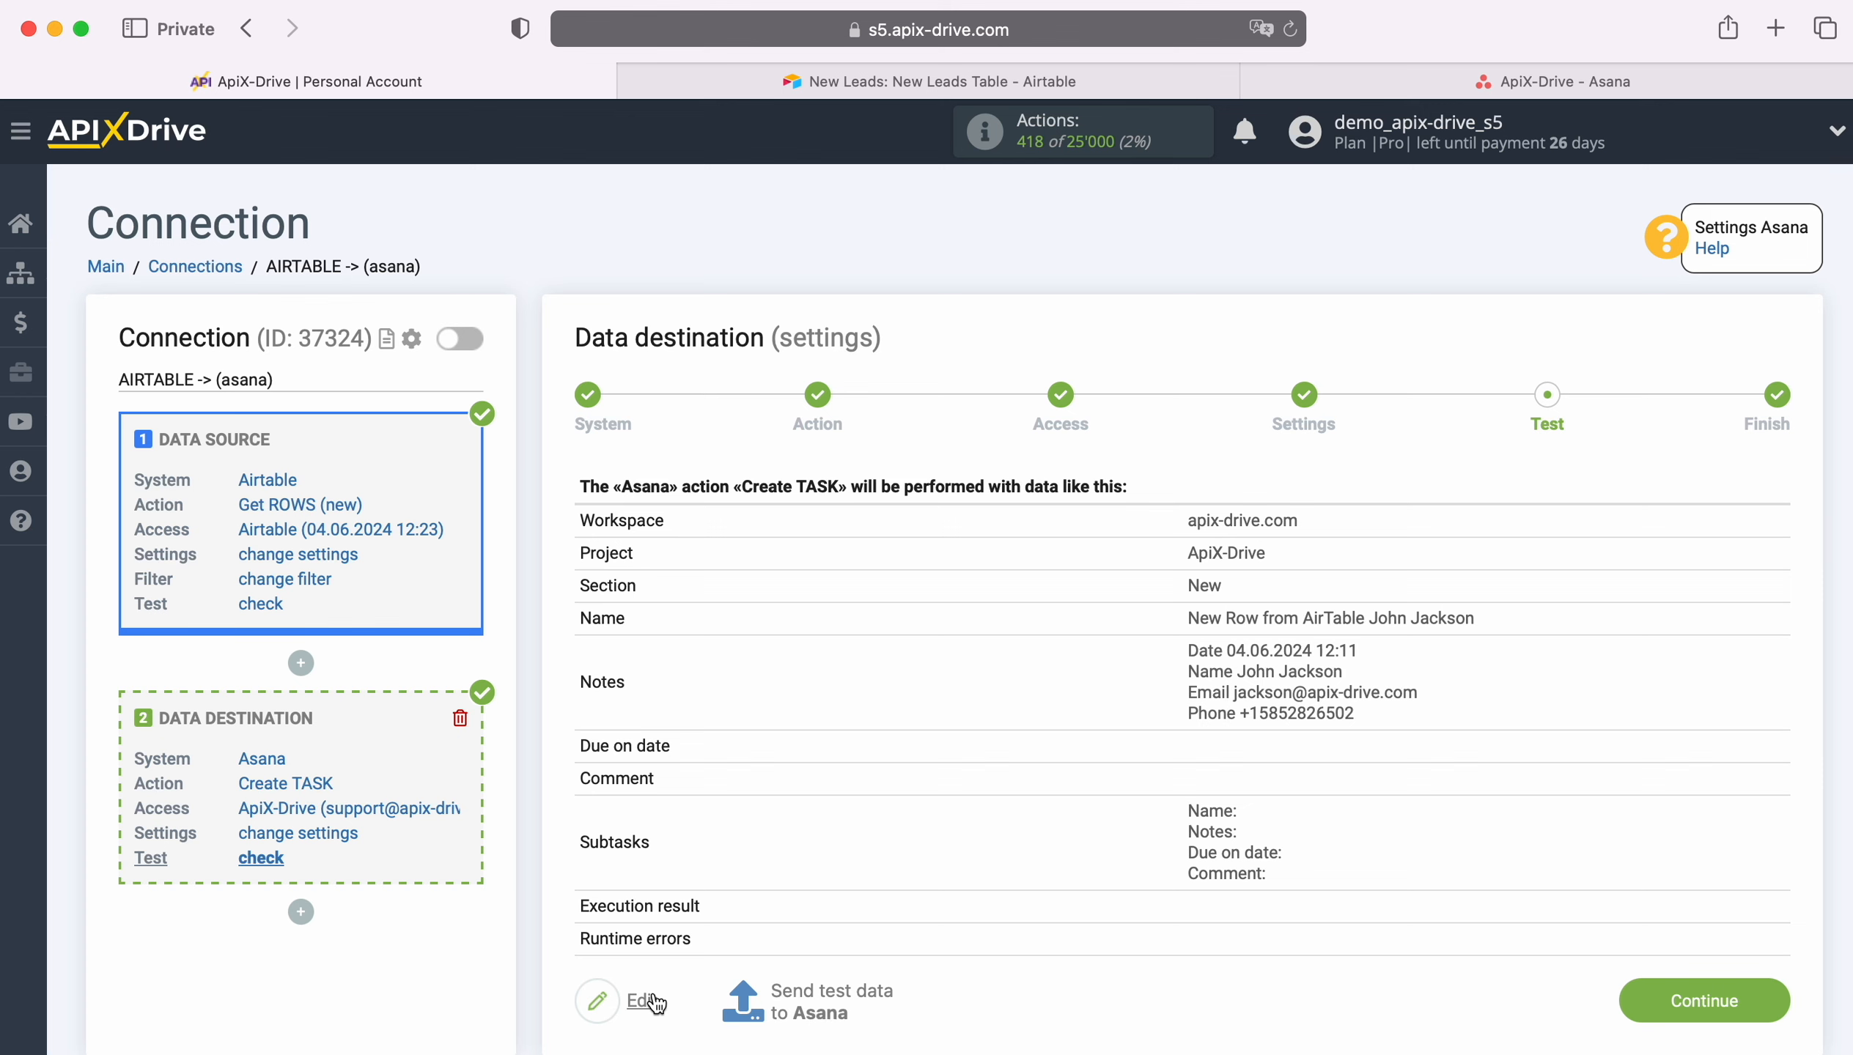
# Step: Send test data to Asana and open the created task in the Asana project to review it
pyautogui.click(819, 990)
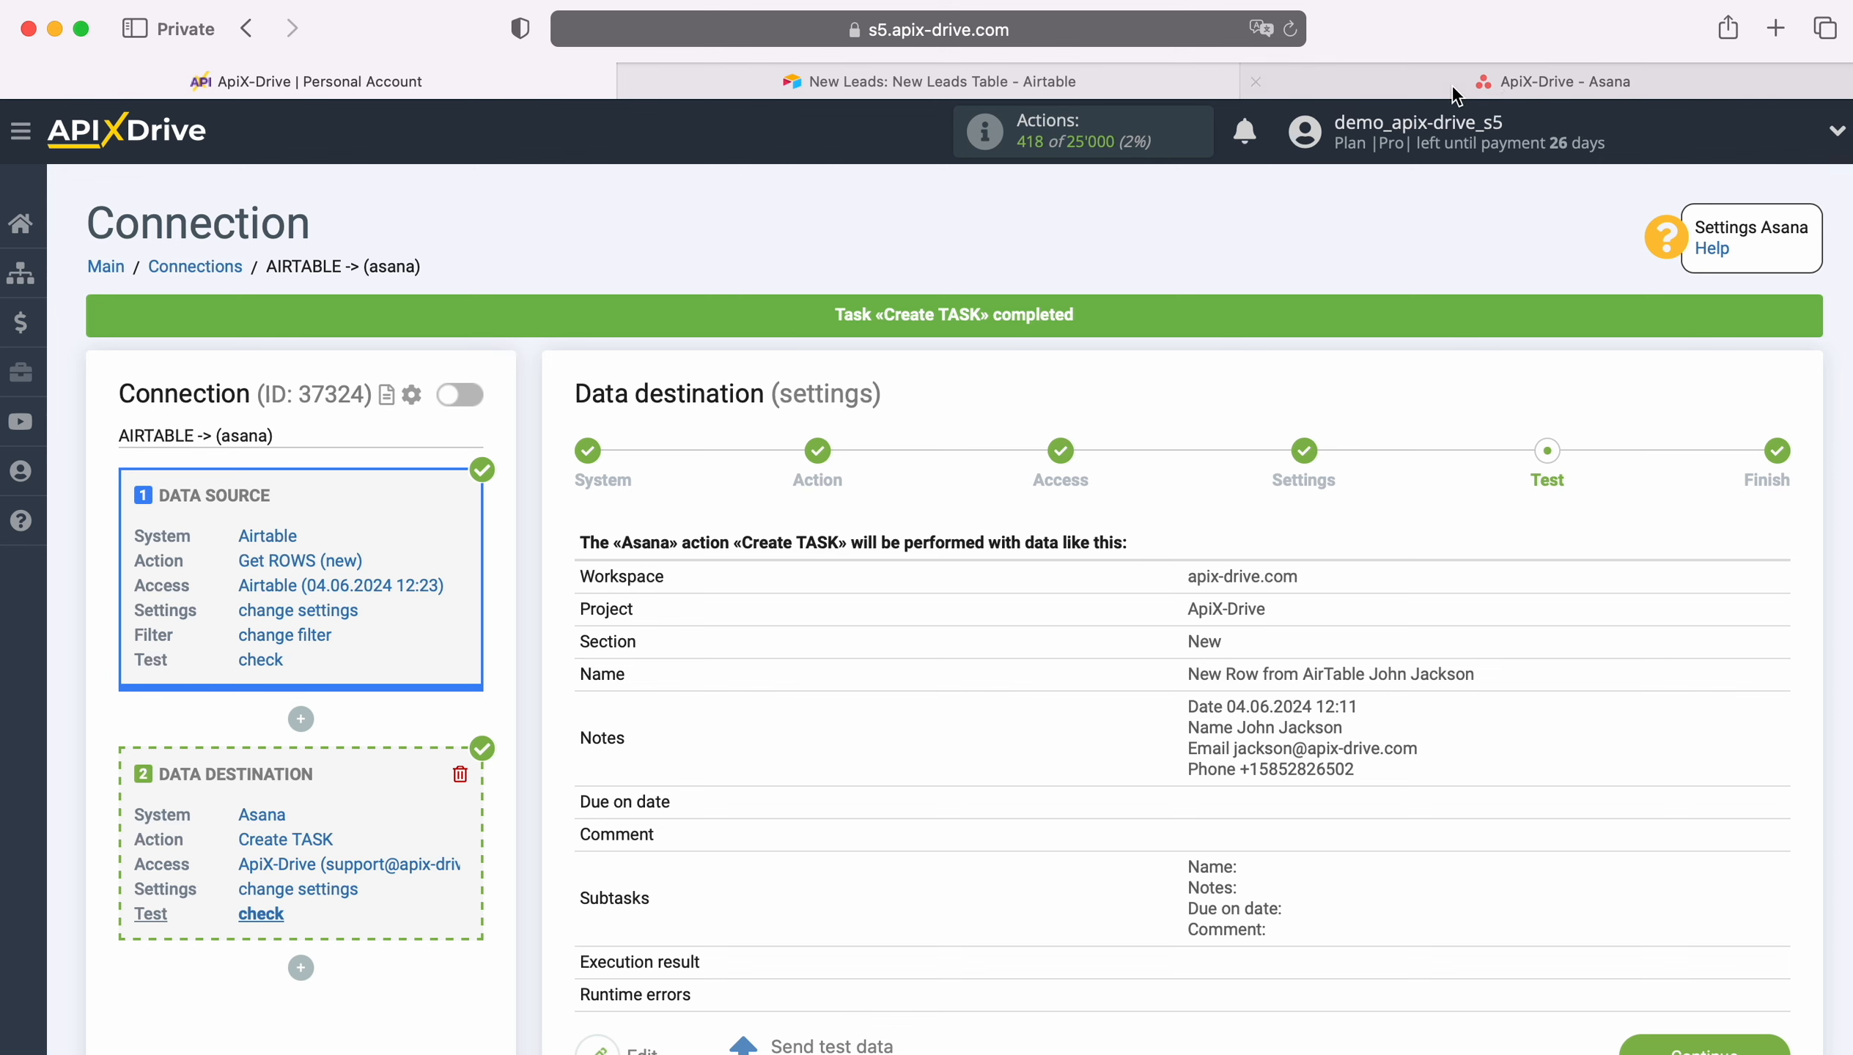
pyautogui.click(1488, 79)
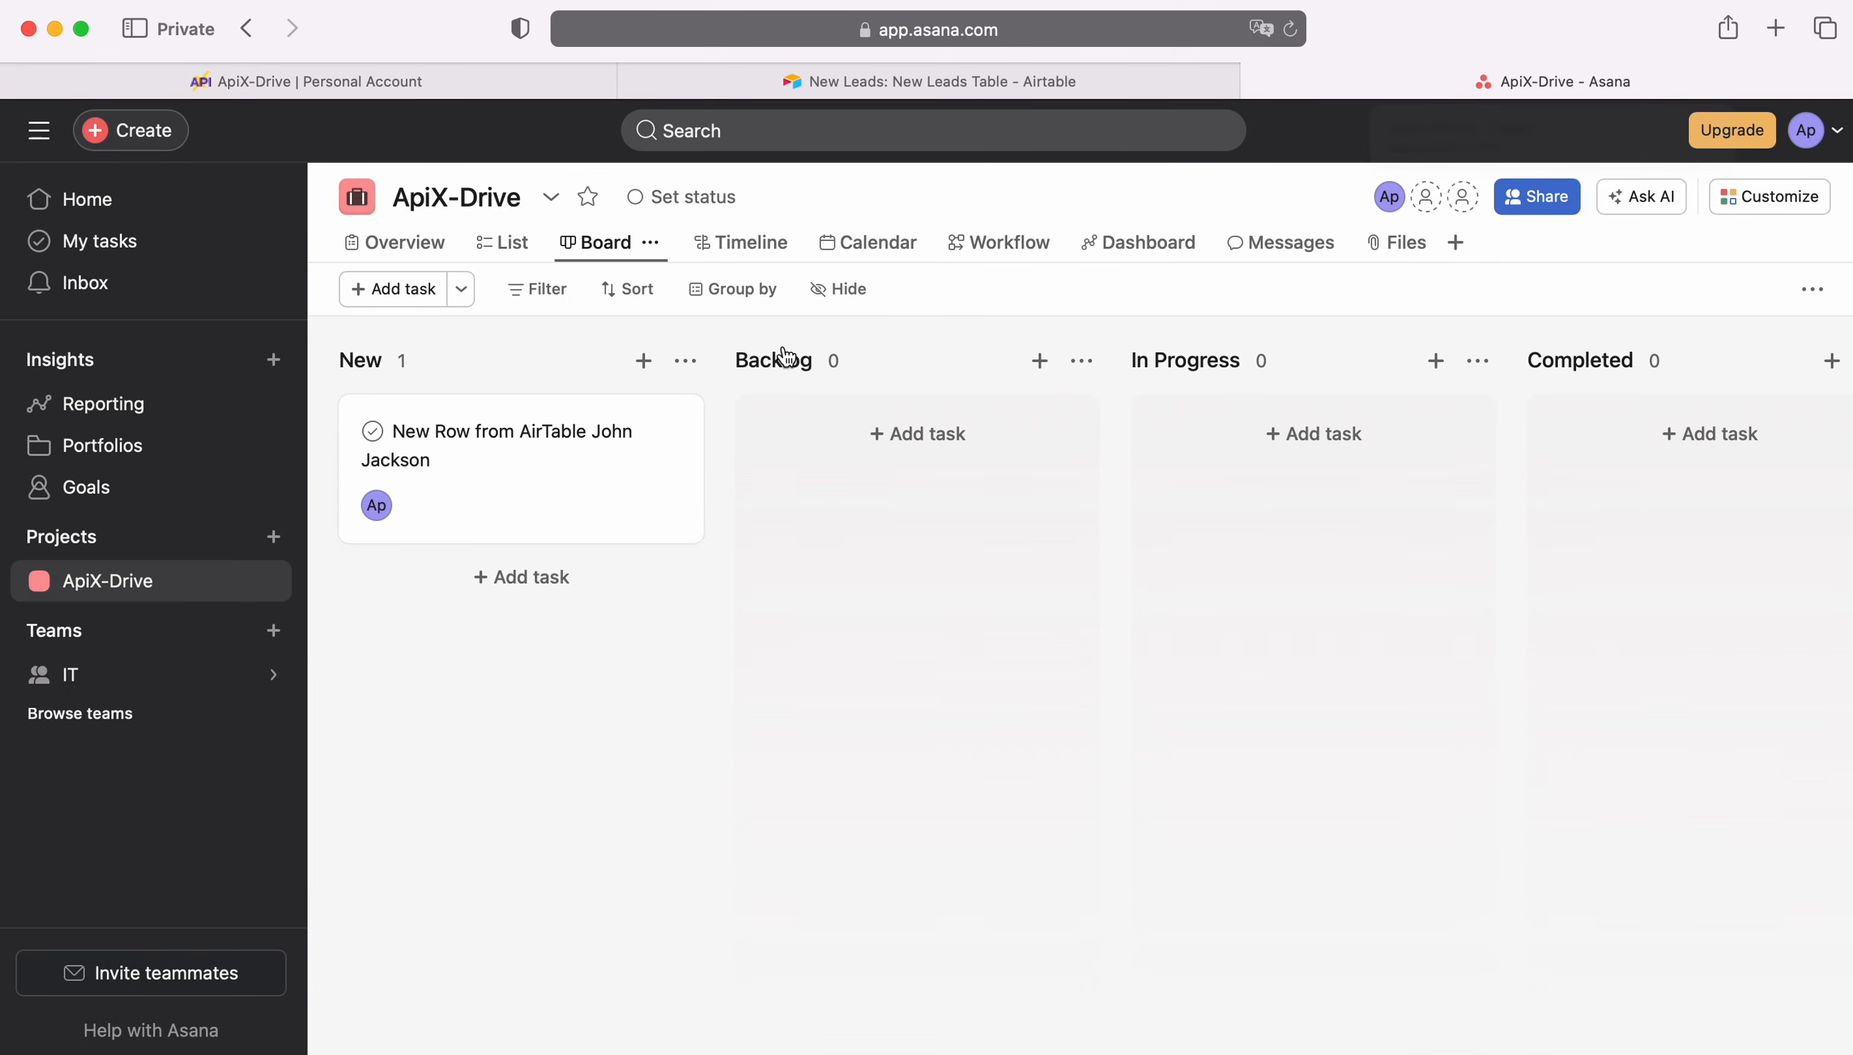
pyautogui.click(553, 434)
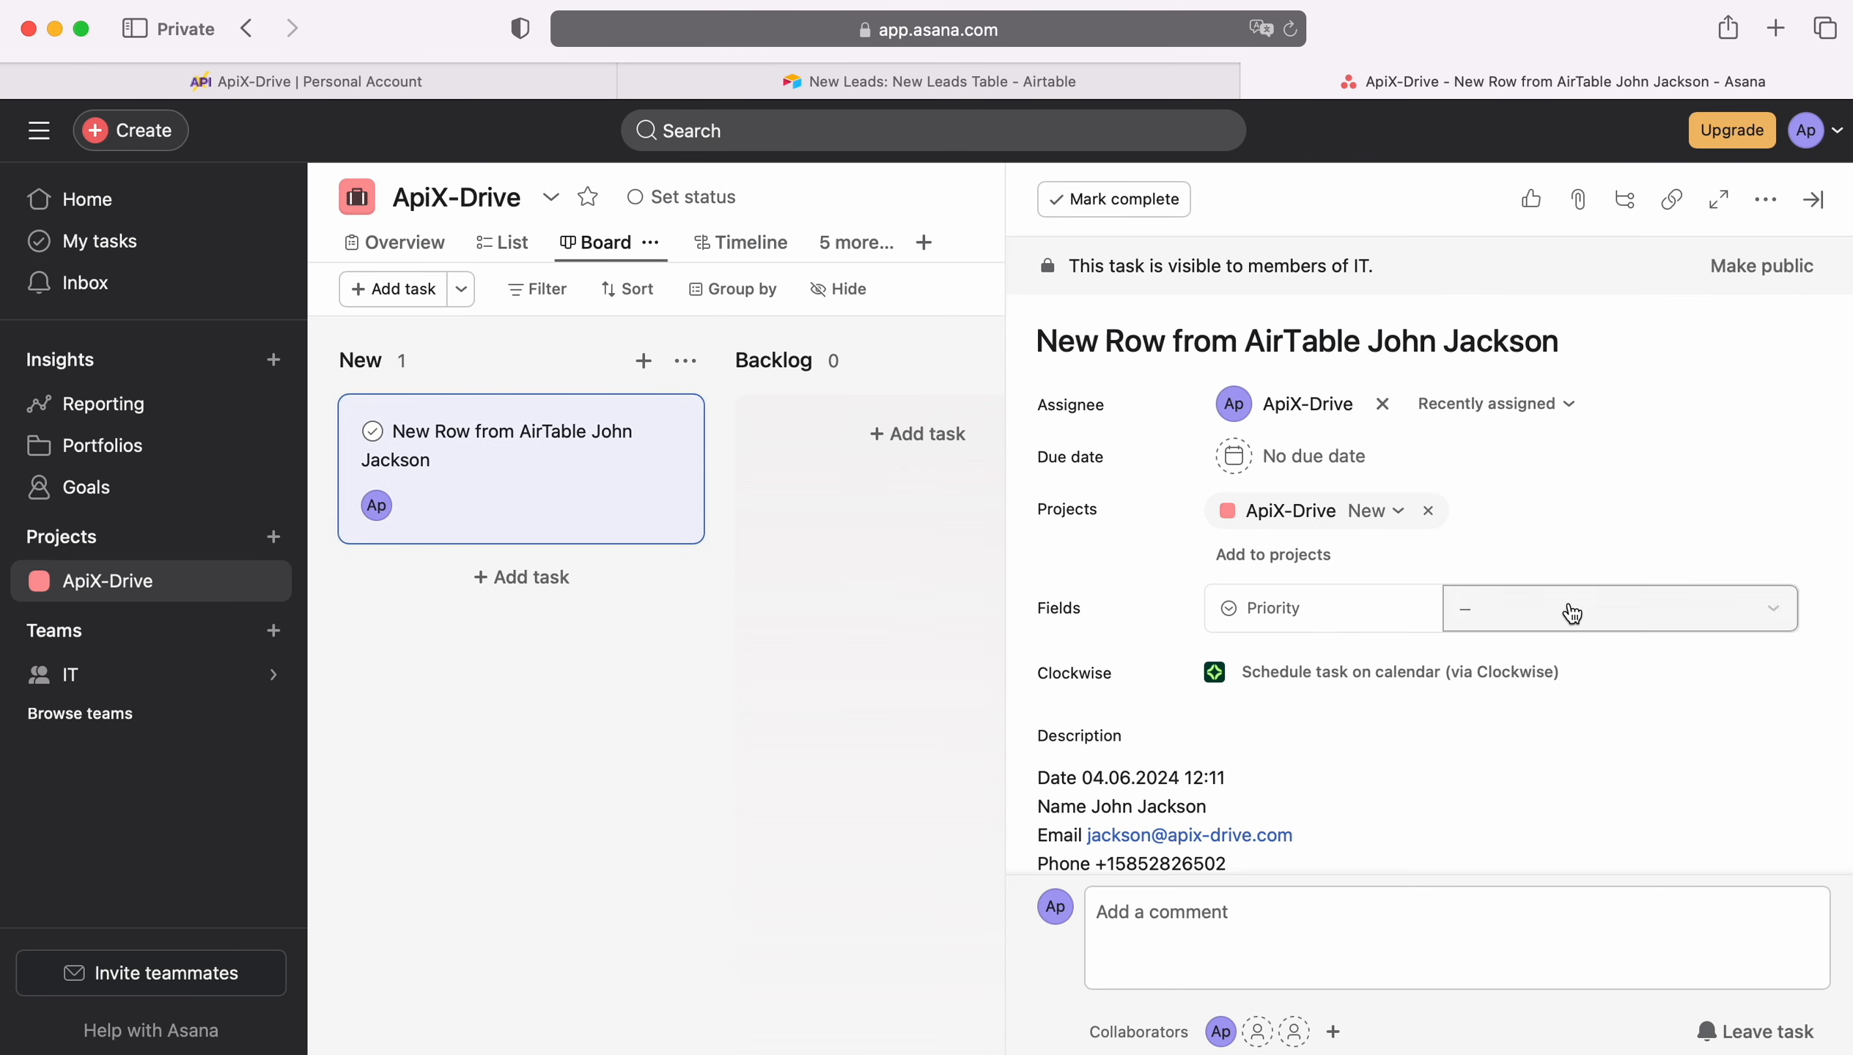
pyautogui.scroll(-3, 1782, 639)
pyautogui.scroll(2, 1782, 639)
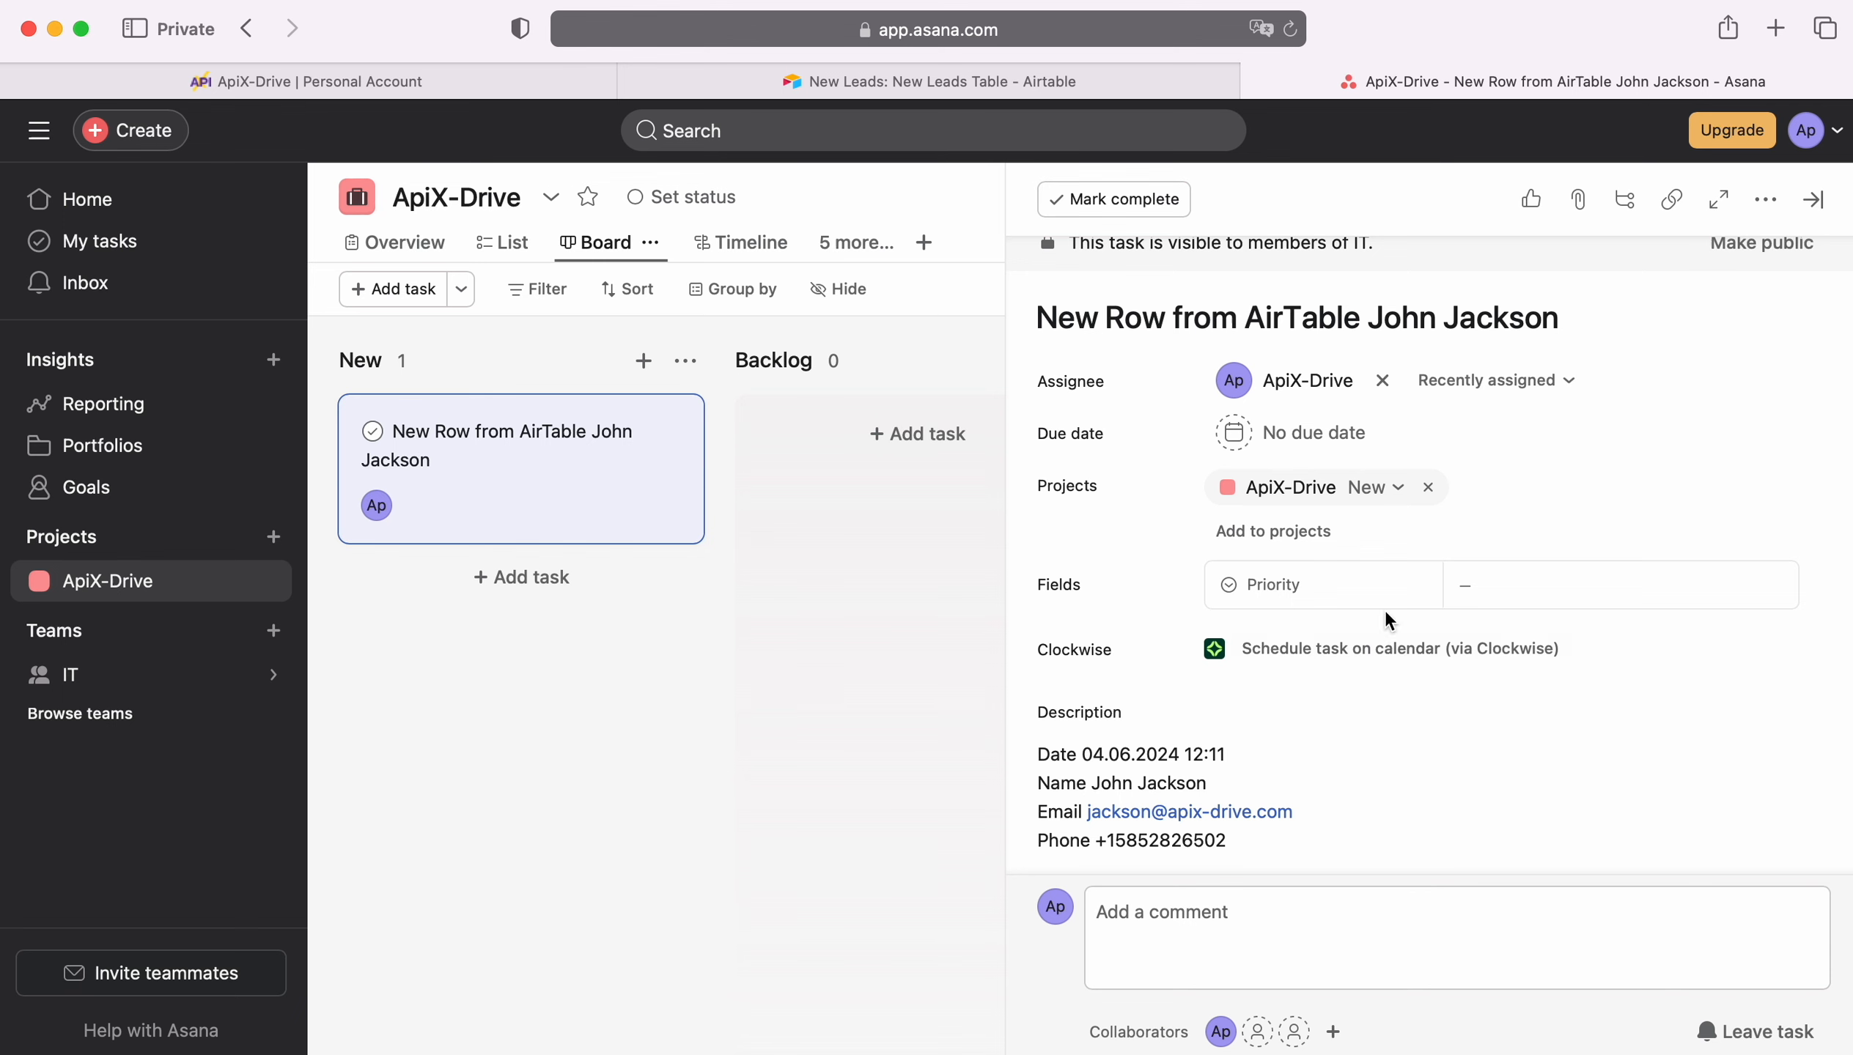
# Step: Return to ApiX-Drive, finish the destination setup and enable auto-update for the connection
pyautogui.click(269, 78)
pyautogui.scroll(-1, 1581, 698)
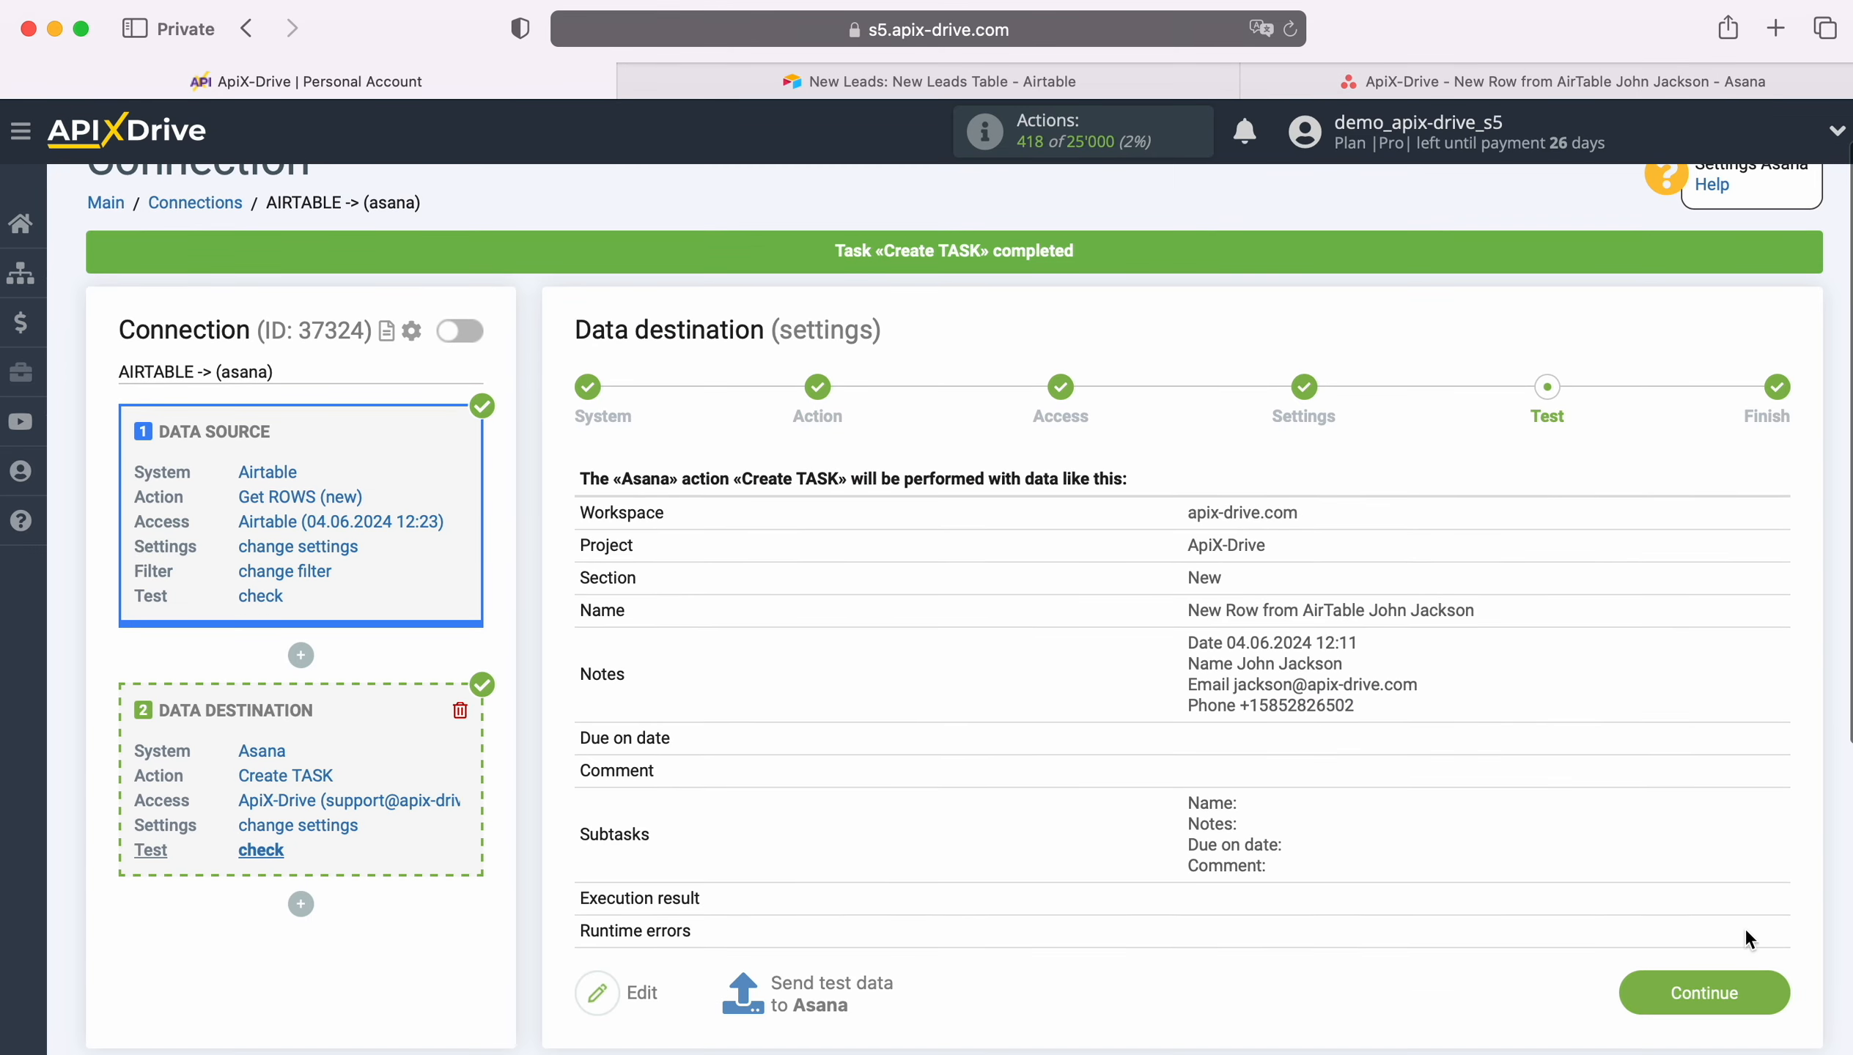
pyautogui.click(1769, 988)
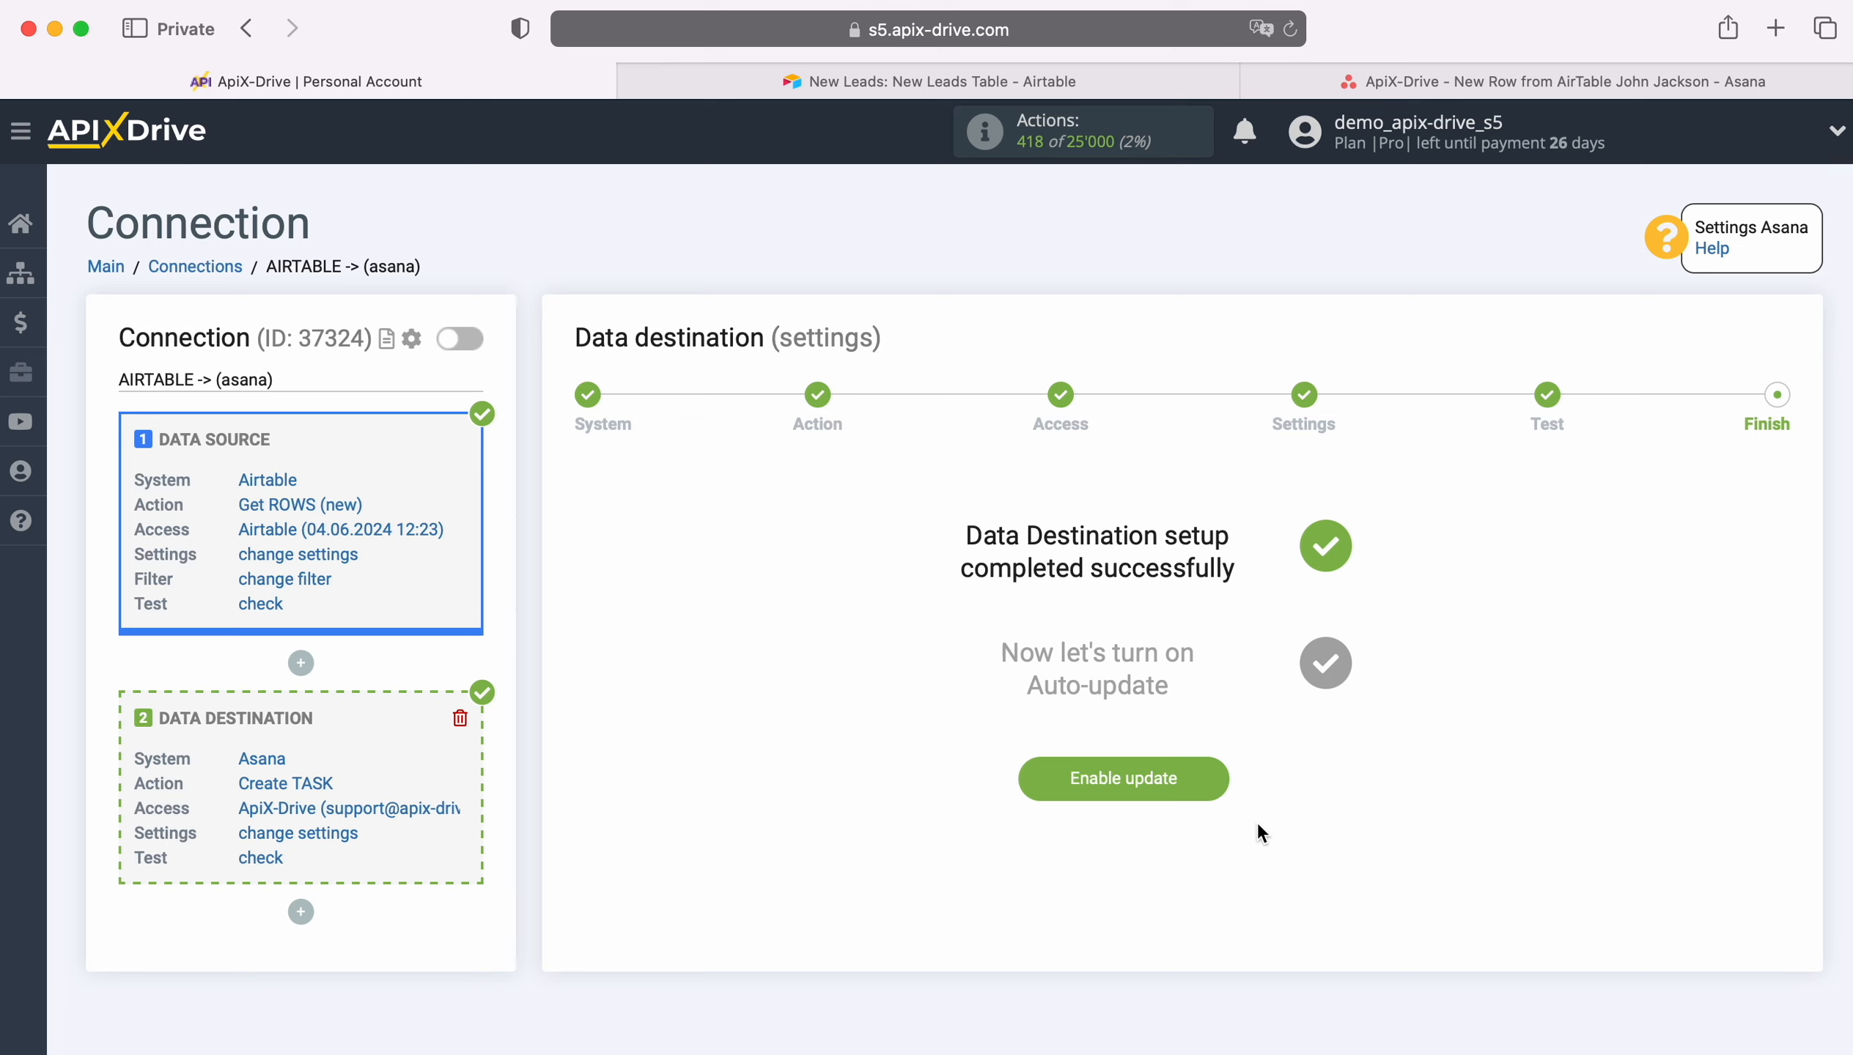
pyautogui.click(1211, 773)
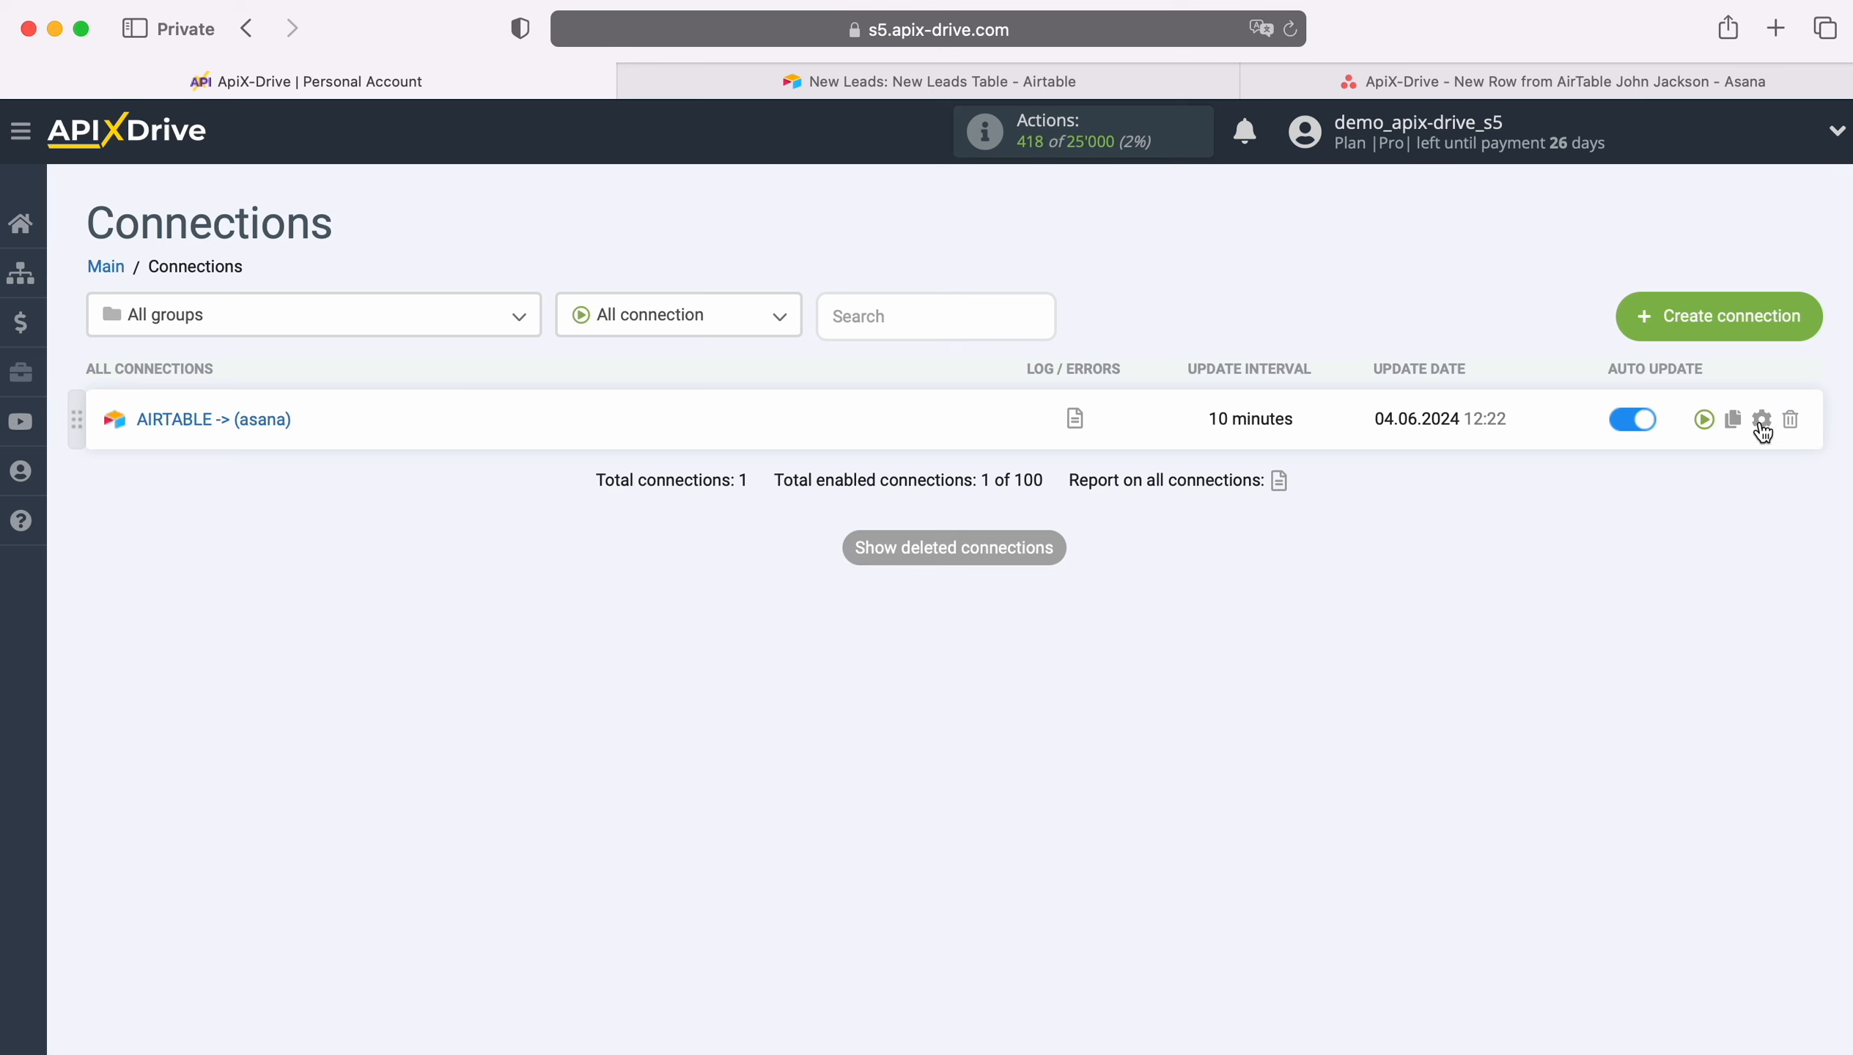
# Step: Set the connection's update interval to 5 minutes and save the connection setup
pyautogui.click(1762, 422)
pyautogui.click(1064, 597)
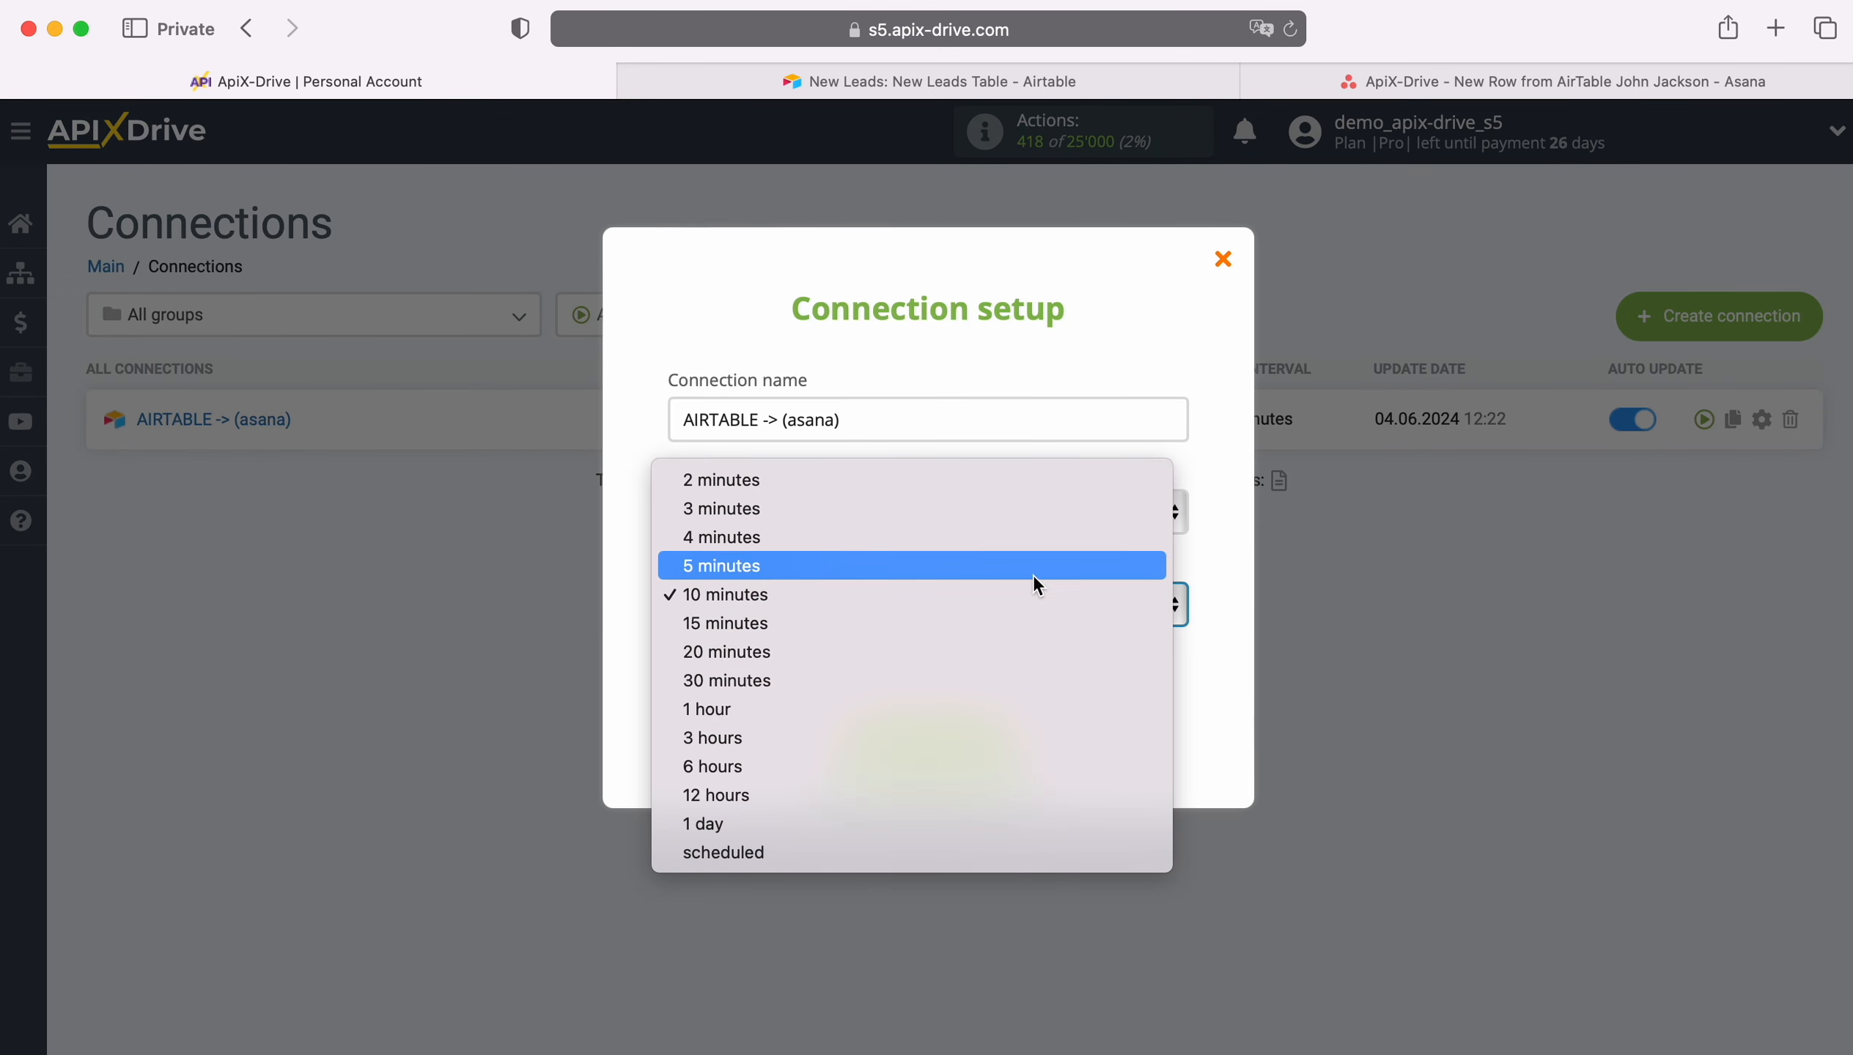
pyautogui.click(1032, 575)
pyautogui.click(1004, 744)
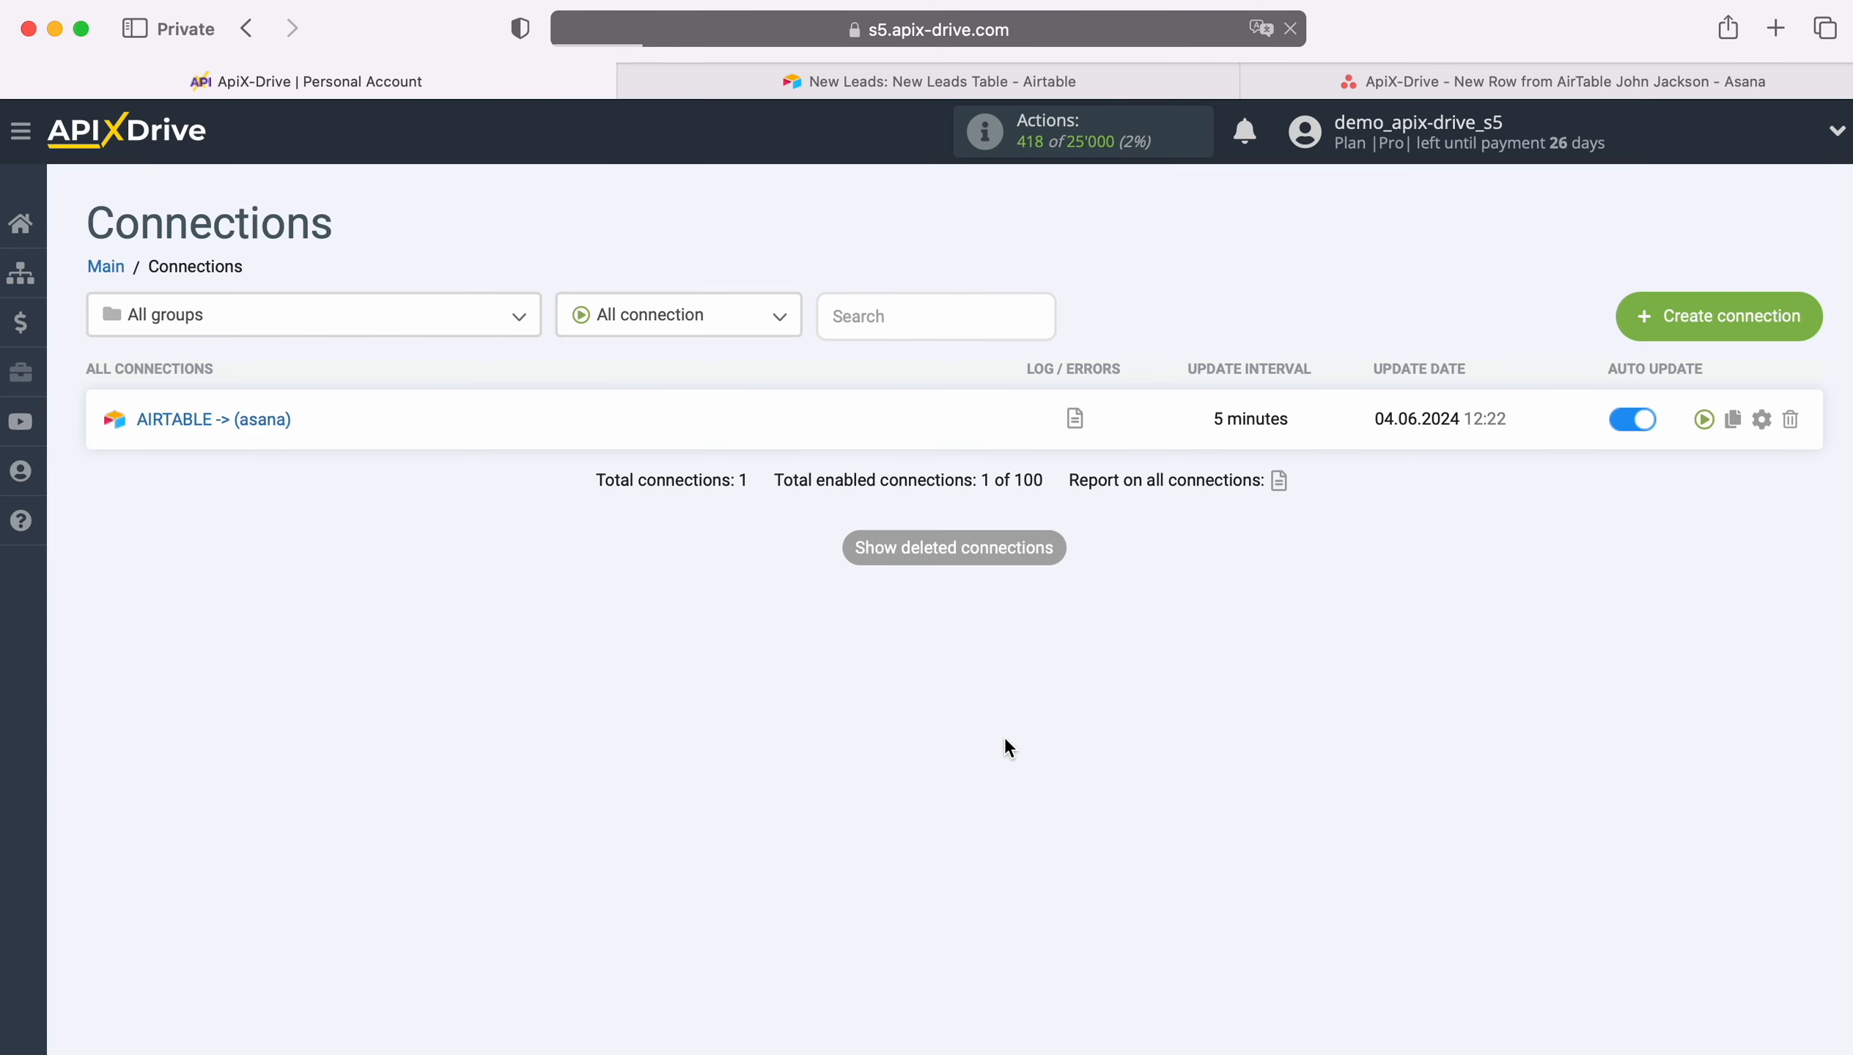